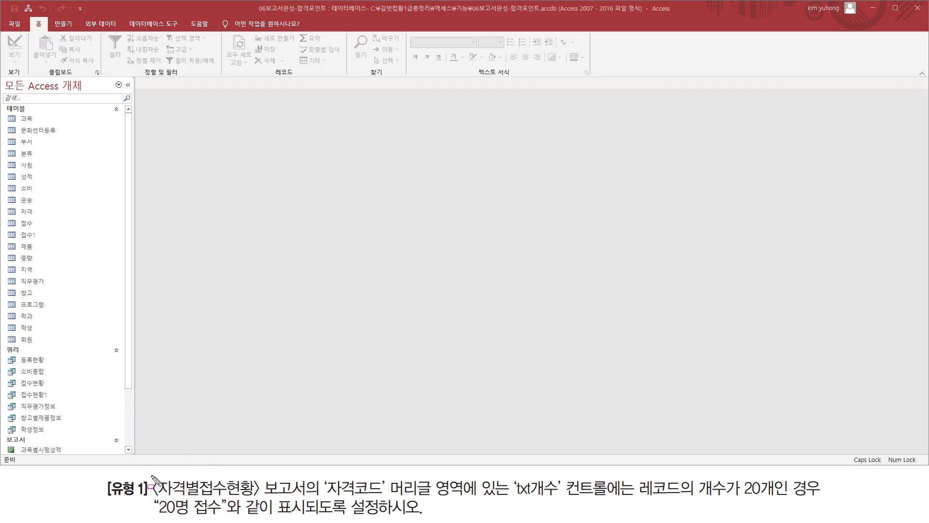
# - Open the 자격별접수현황 report from the list of database reports
pyautogui.moveTo(152, 475); pyautogui.dragTo(307, 495)
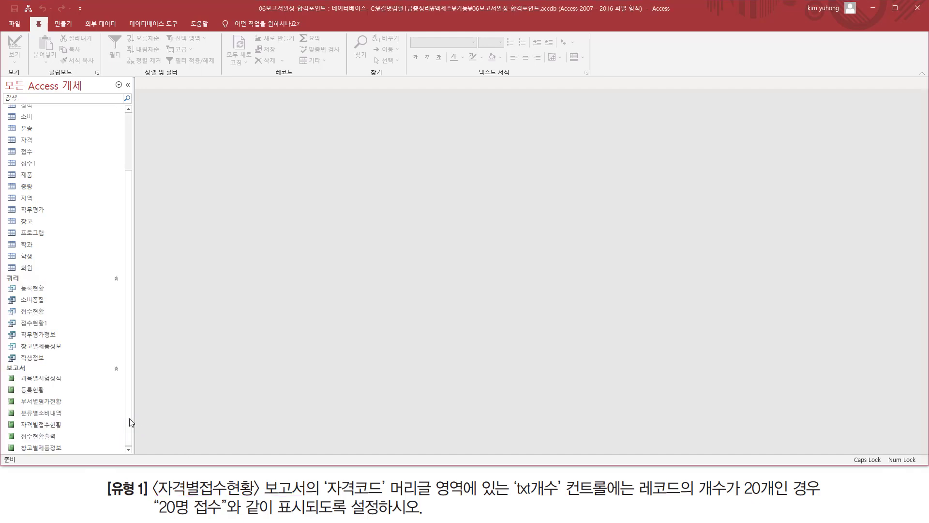
pyautogui.scroll(-2, 119, 426)
pyautogui.moveTo(16, 419); pyautogui.dragTo(78, 427)
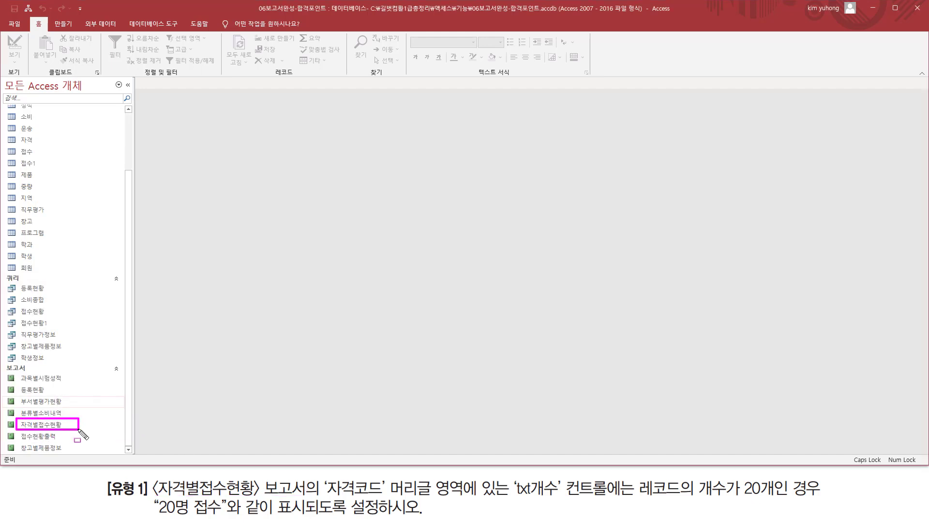
pyautogui.click(62, 428)
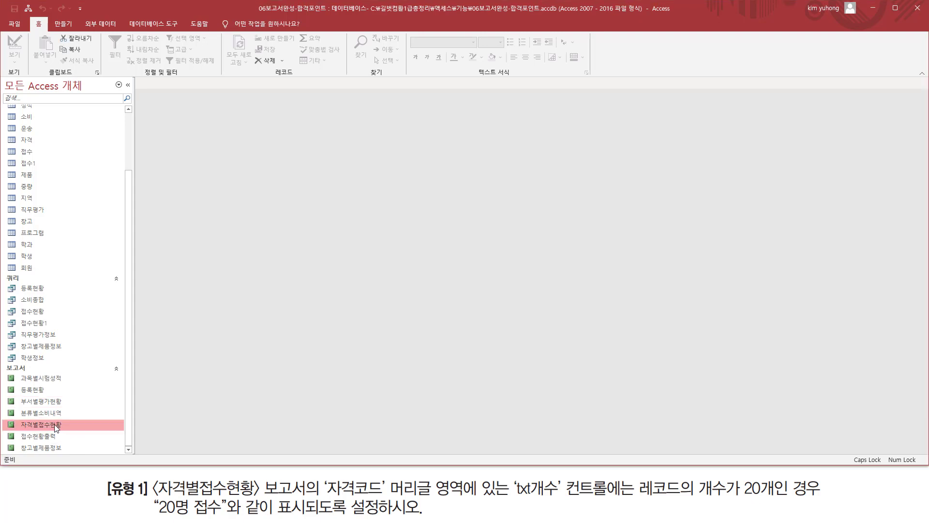
pyautogui.doubleClick(55, 425)
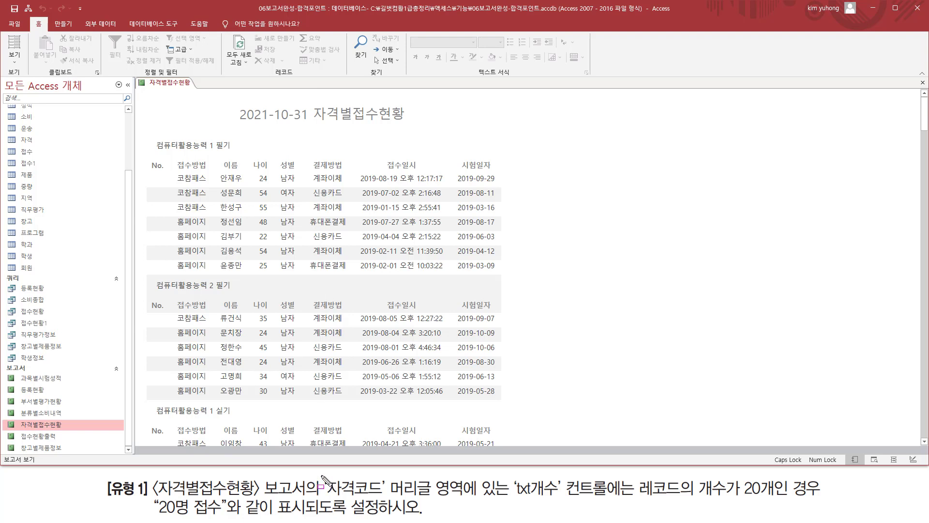
pyautogui.moveTo(320, 475)
pyautogui.mouseDown()
pyautogui.moveTo(395, 495)
pyautogui.moveTo(821, 497)
pyautogui.mouseUp()
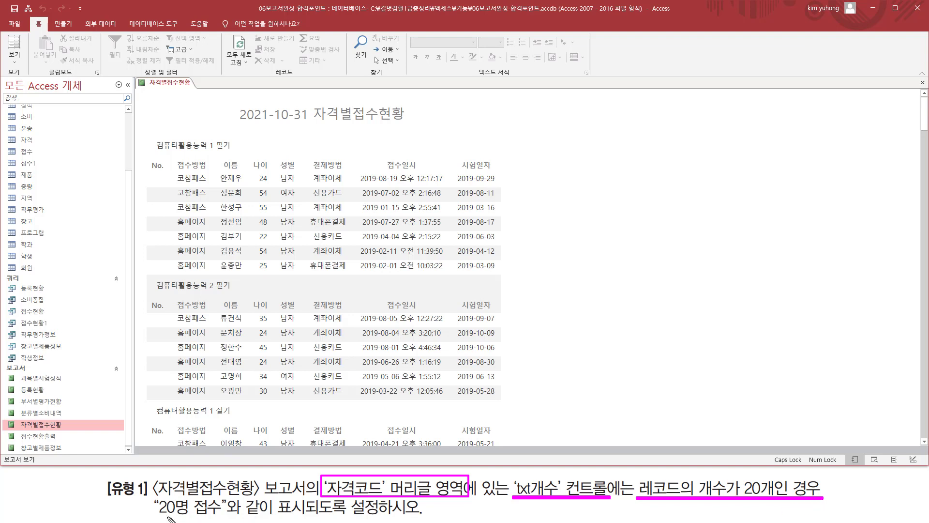
pyautogui.moveTo(157, 515); pyautogui.dragTo(208, 514)
pyautogui.press('Escape')
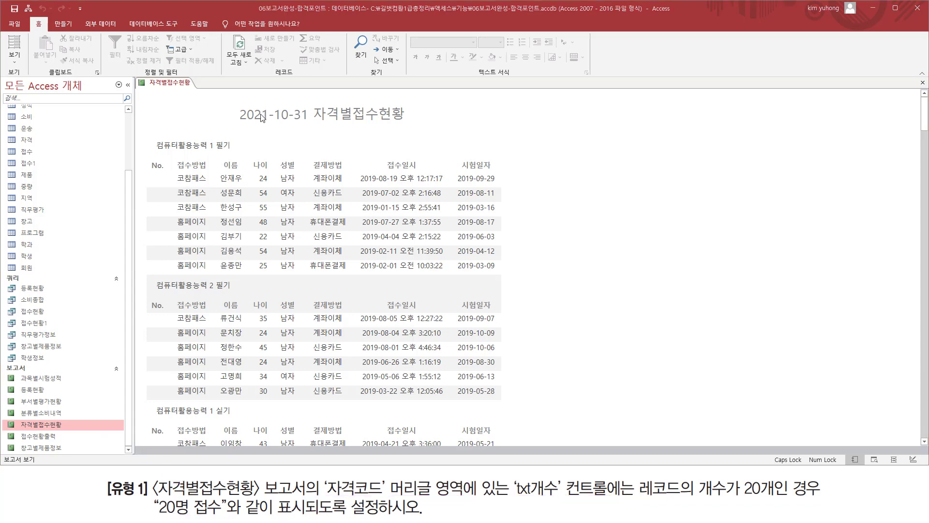
# - Switch the 자격별접수현황 report to Design view and open the properties of the txt개수 text box in the 자격코드 header
pyautogui.rightClick(160, 87)
pyautogui.click(204, 154)
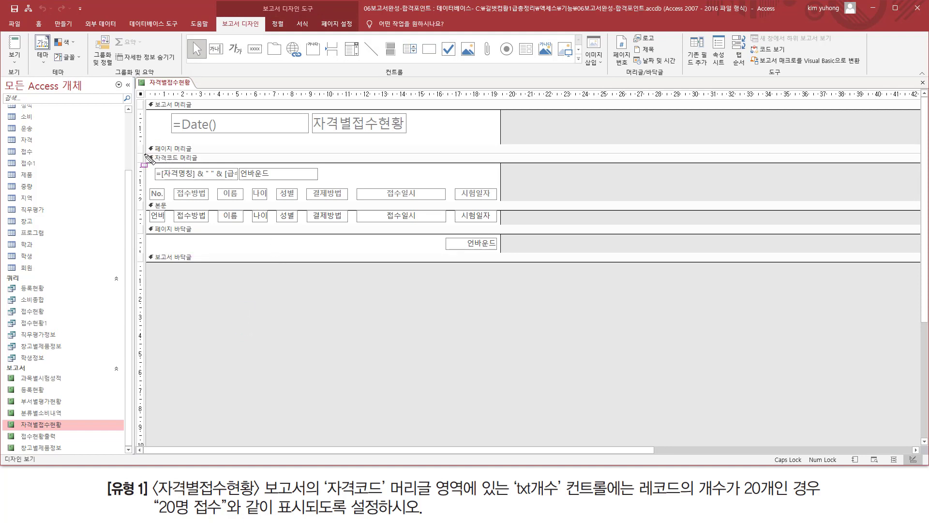
pyautogui.moveTo(145, 154)
pyautogui.mouseDown()
pyautogui.moveTo(452, 215)
pyautogui.moveTo(440, 207)
pyautogui.moveTo(499, 208)
pyautogui.mouseUp()
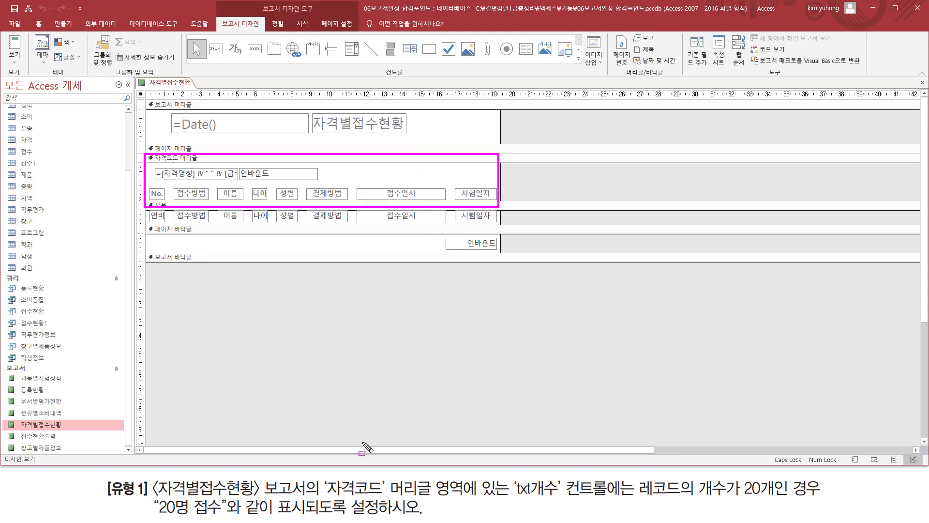
pyautogui.moveTo(514, 496); pyautogui.dragTo(557, 496)
pyautogui.click(244, 169)
pyautogui.moveTo(248, 172); pyautogui.dragTo(318, 180)
pyautogui.press('Escape')
pyautogui.click(296, 177)
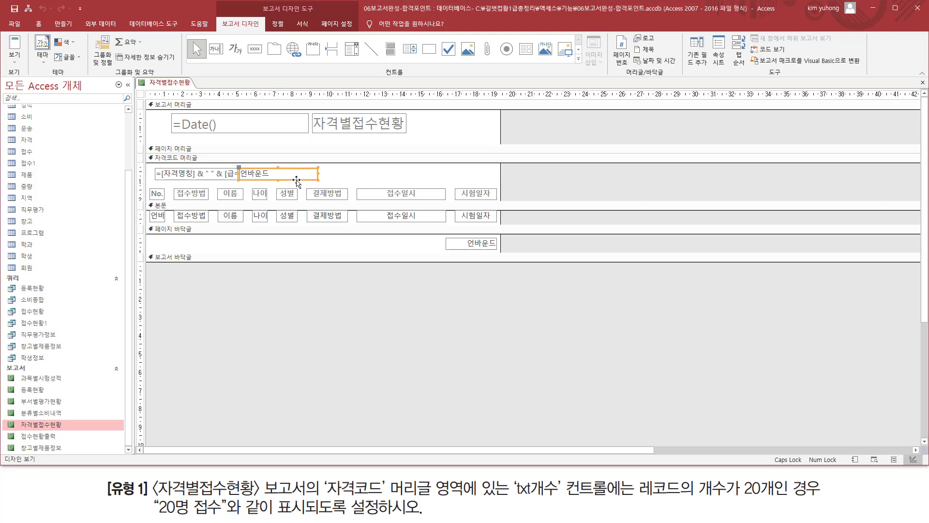
pyautogui.doubleClick(297, 179)
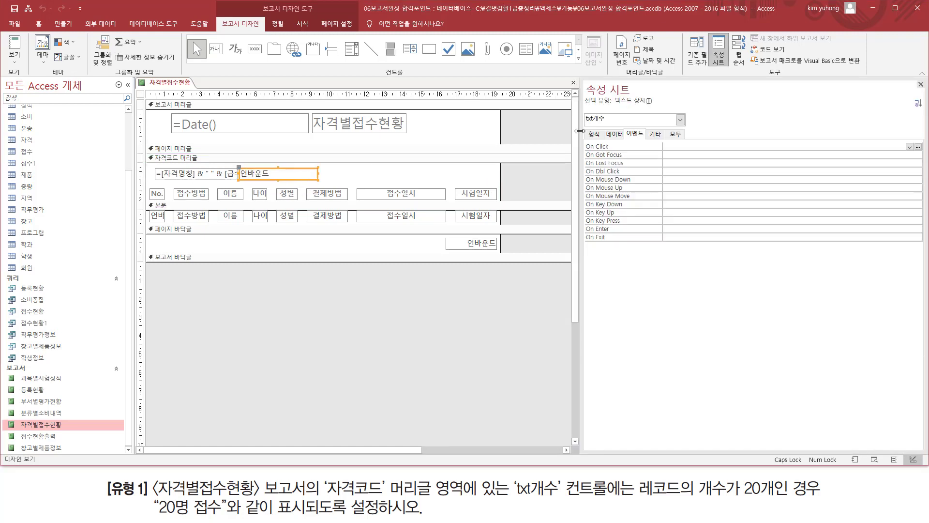
pyautogui.moveTo(580, 81); pyautogui.dragTo(643, 95)
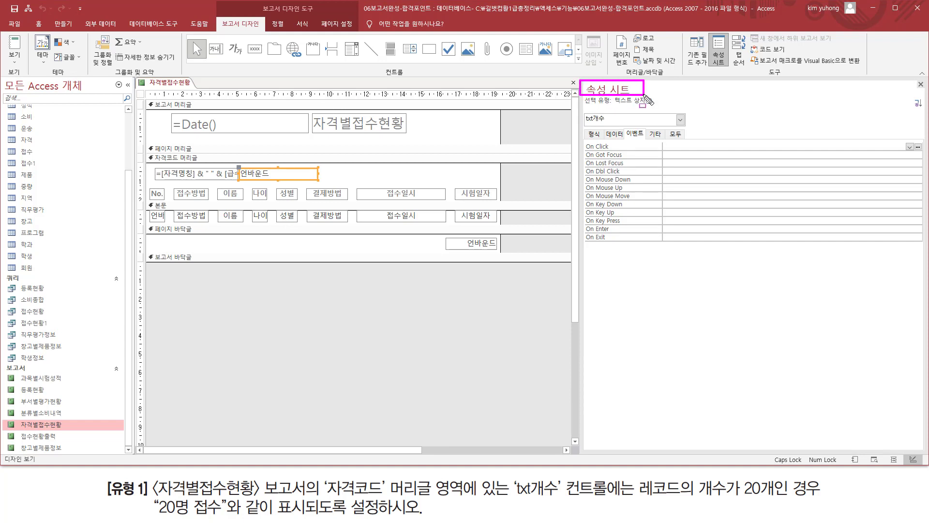
pyautogui.moveTo(584, 124); pyautogui.dragTo(611, 125)
pyautogui.moveTo(642, 496); pyautogui.dragTo(793, 496)
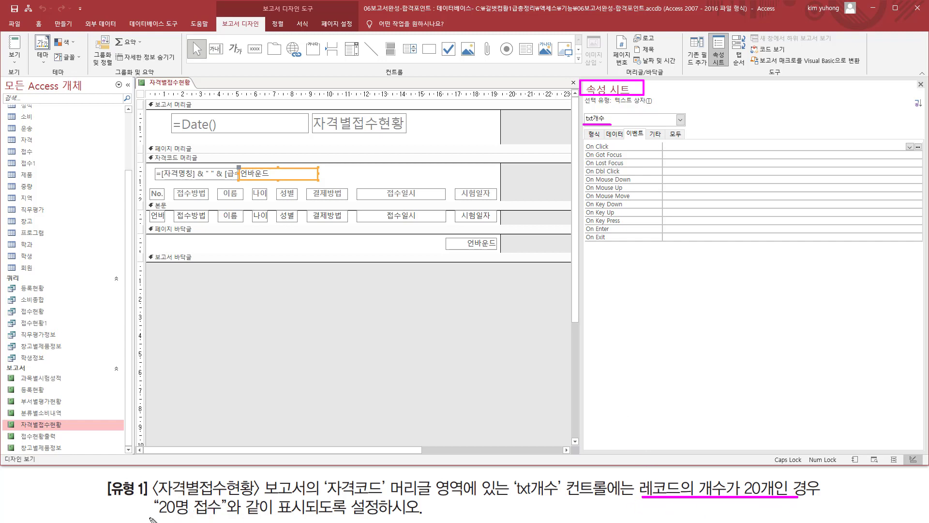
pyautogui.moveTo(150, 518); pyautogui.dragTo(224, 517)
pyautogui.press('Escape')
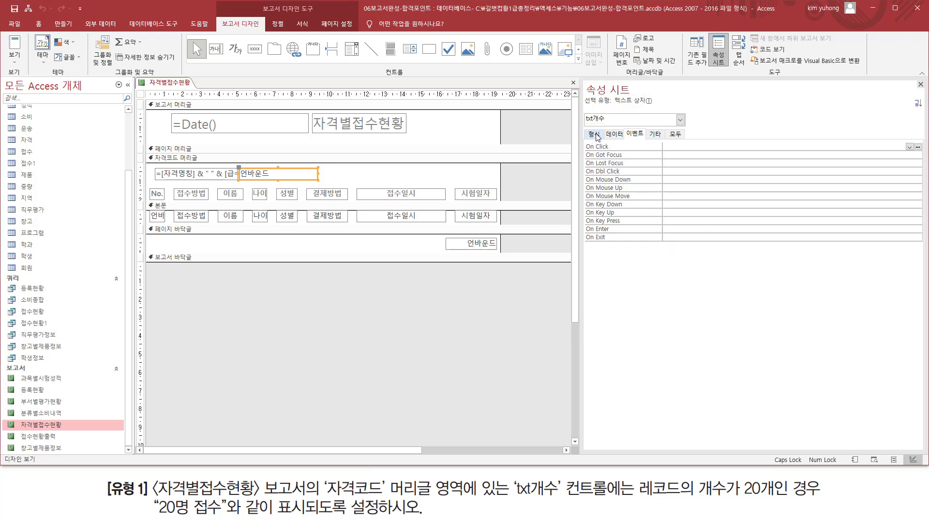
# - Set the txt개수 text box's control source to =Count(*) & "명 접수" and close its properties
pyautogui.click(616, 134)
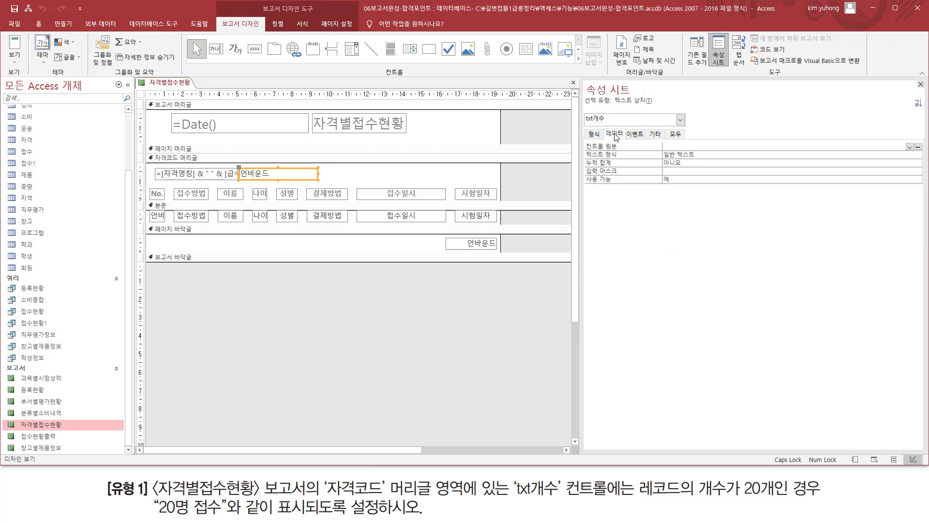
pyautogui.hotkey('ctrl', '2')
pyautogui.moveTo(603, 128)
pyautogui.mouseDown()
pyautogui.moveTo(627, 138)
pyautogui.moveTo(627, 151)
pyautogui.mouseUp()
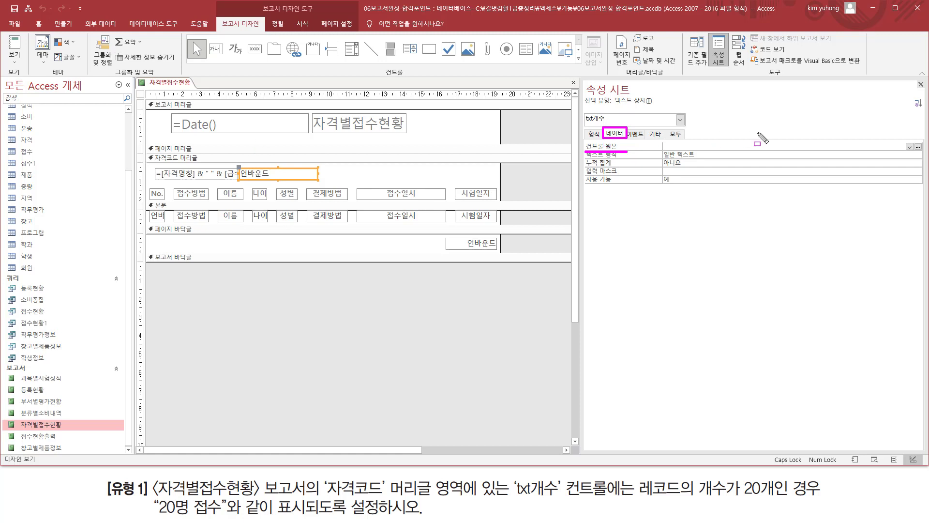
pyautogui.press('Escape')
pyautogui.click(691, 144)
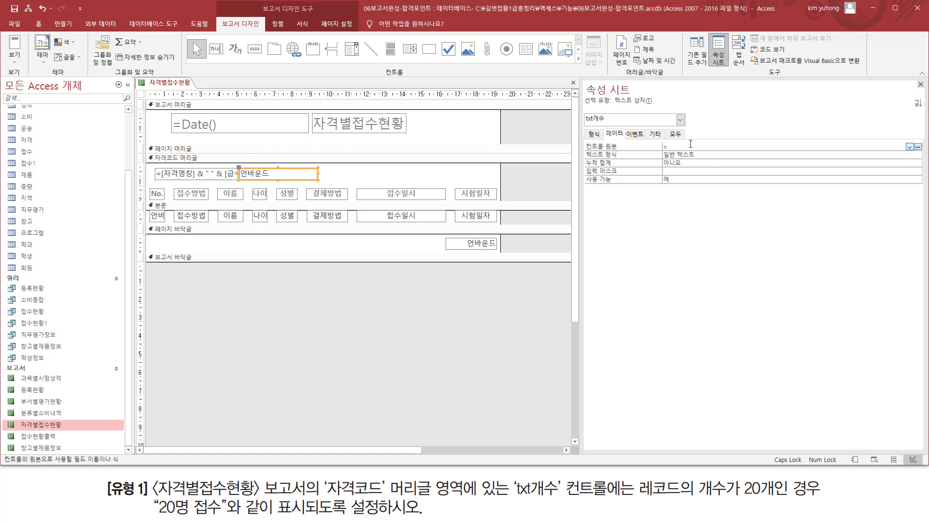
pyautogui.write('=COUNT')
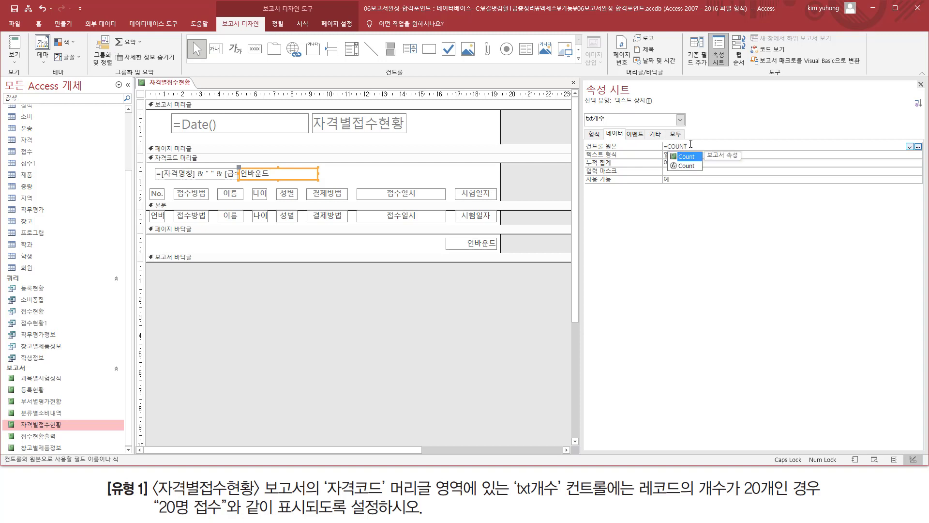
pyautogui.write('(*) & "명 접')
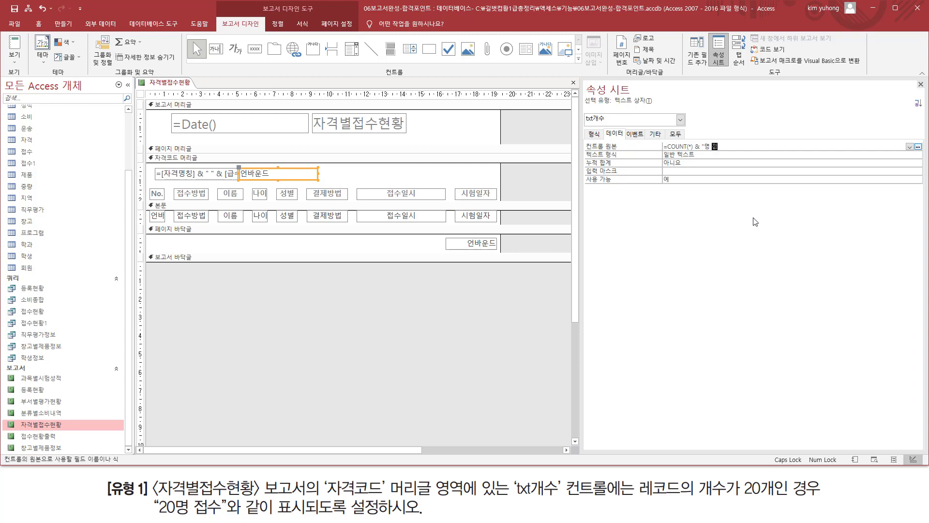
pyautogui.write('수')
pyautogui.click(920, 85)
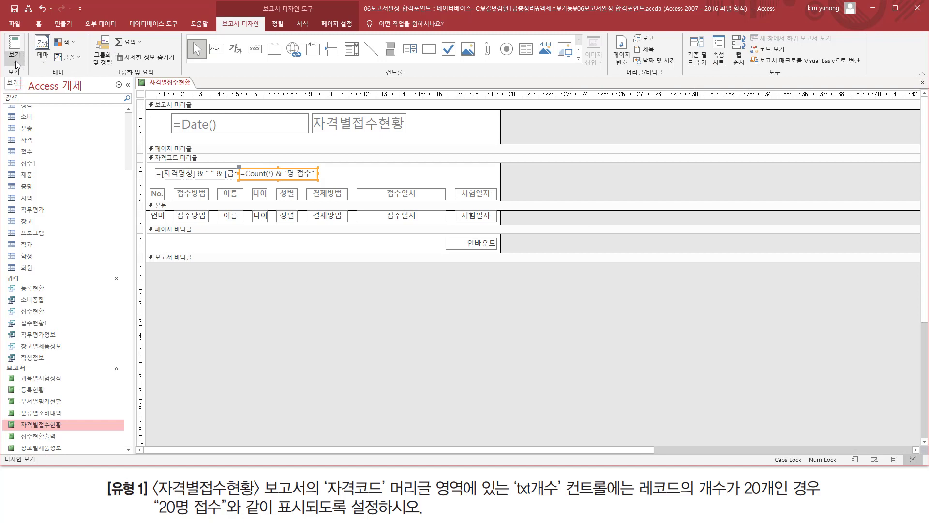
# - Show the 자격별접수현황 report in Print Preview and check the record count text in each 자격코드 header
pyautogui.click(22, 63)
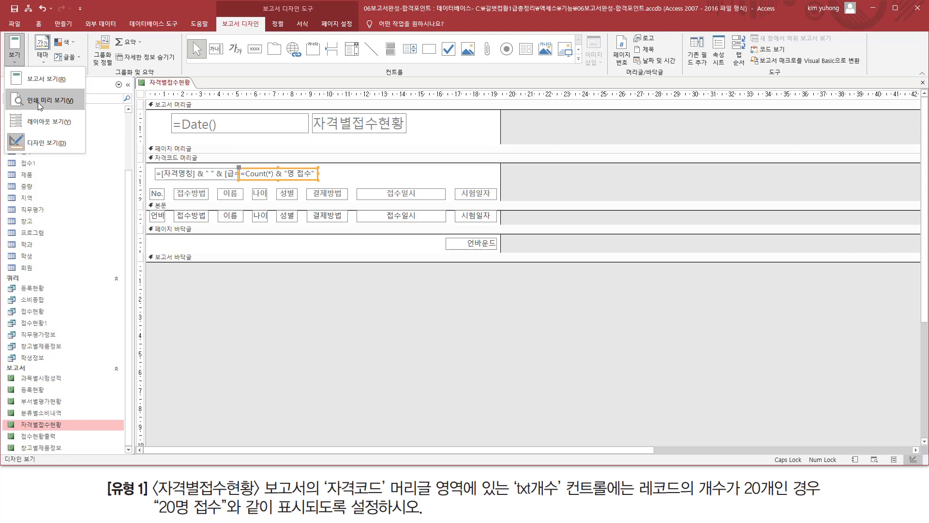
pyautogui.click(40, 100)
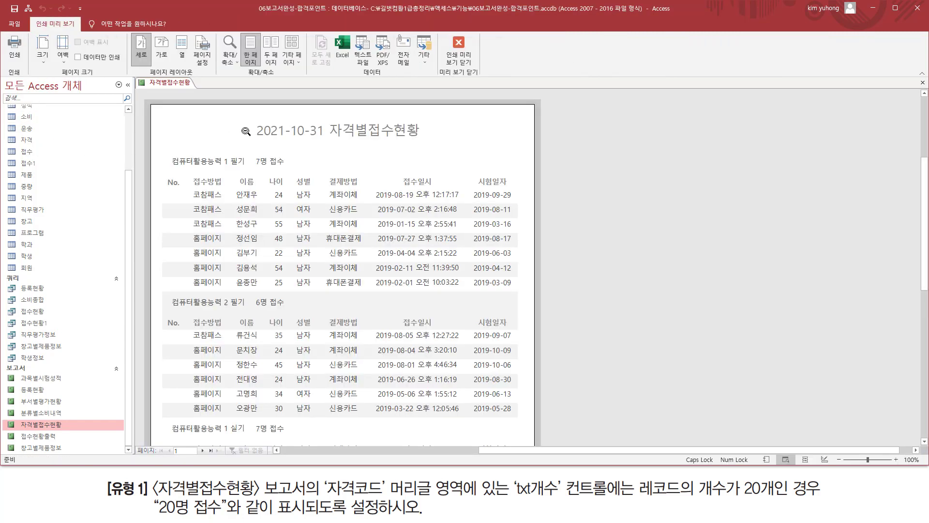
pyautogui.moveTo(250, 151); pyautogui.dragTo(300, 169)
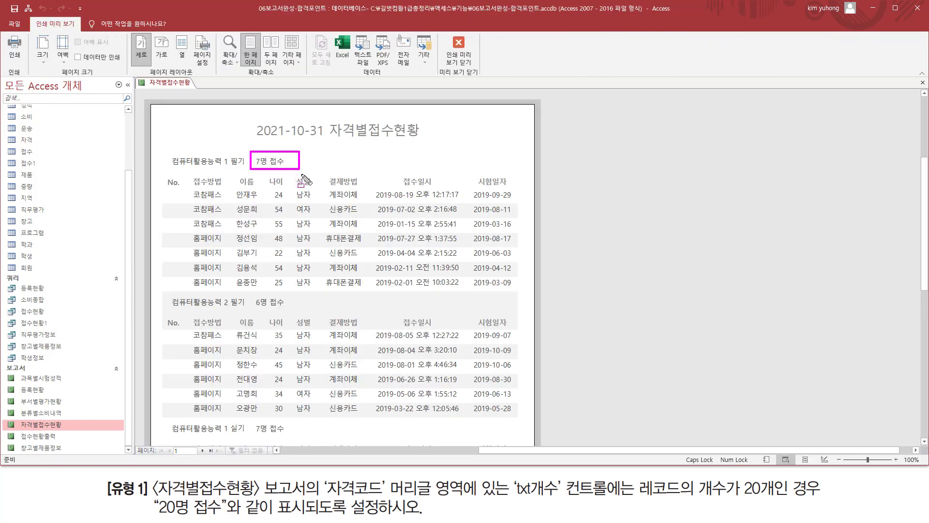
pyautogui.moveTo(252, 292); pyautogui.dragTo(301, 308)
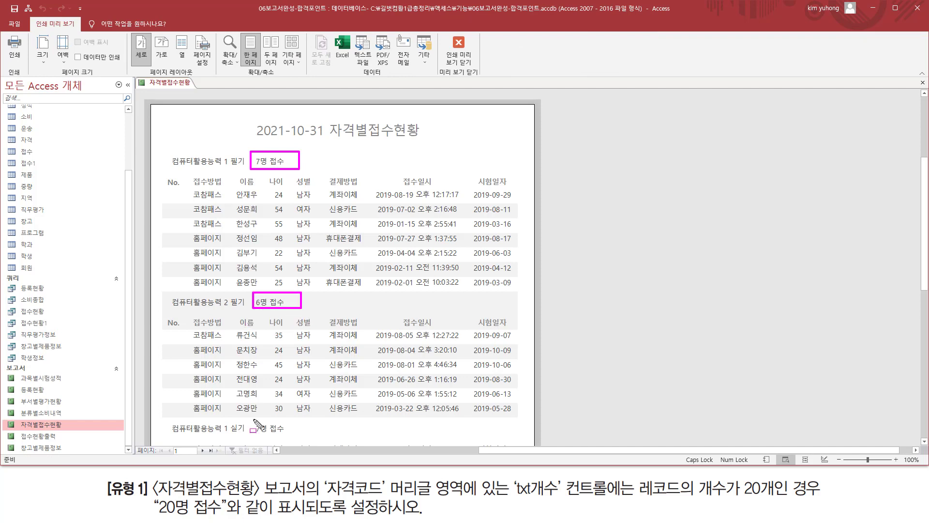
pyautogui.moveTo(253, 419); pyautogui.dragTo(294, 441)
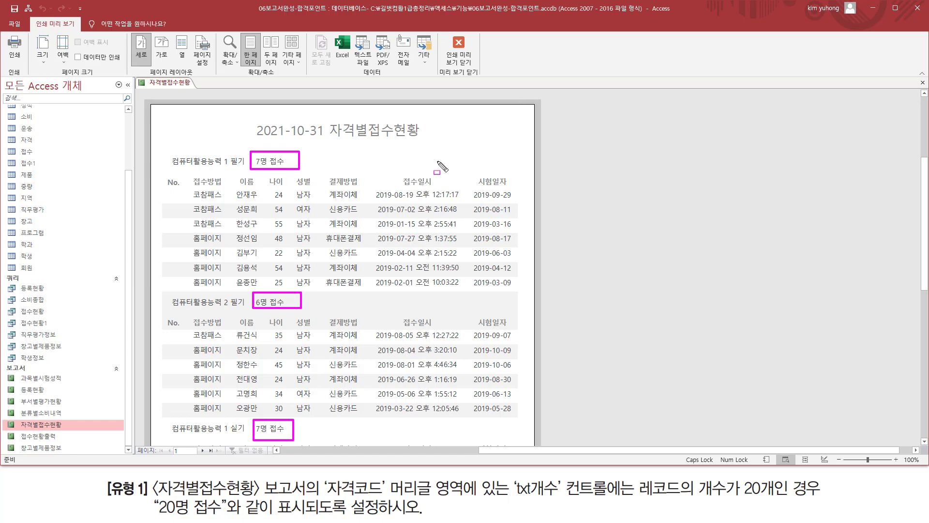
pyautogui.press('Escape')
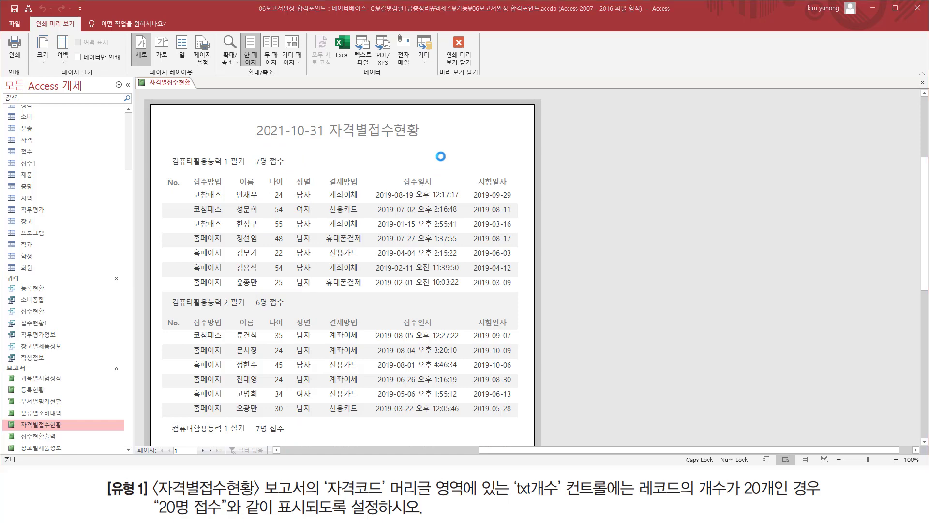
# - Leave the print preview and close the 자격별접수현황 report, saving its design changes
pyautogui.click(463, 60)
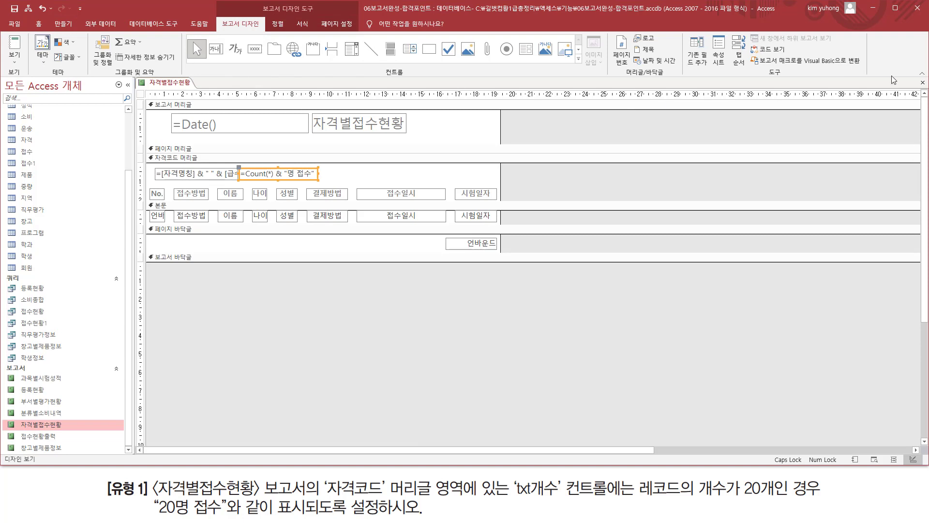
pyautogui.click(923, 83)
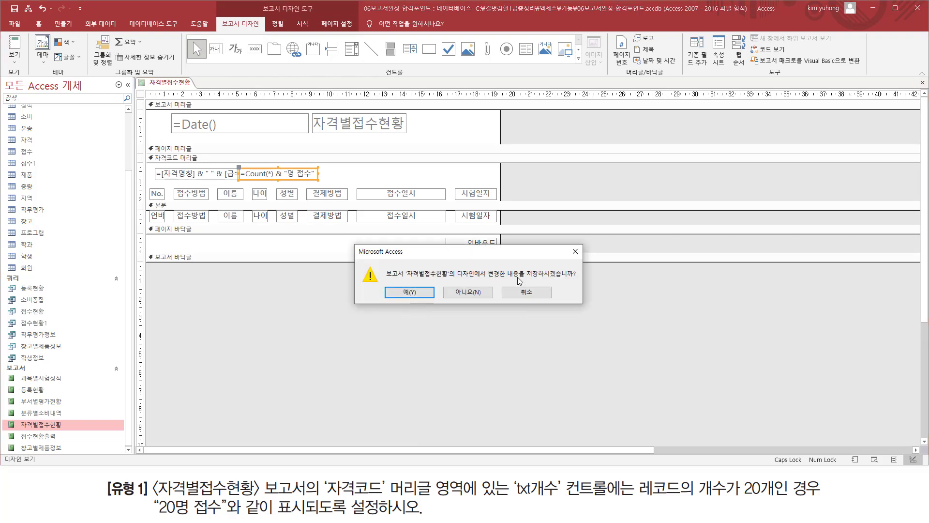
pyautogui.click(410, 292)
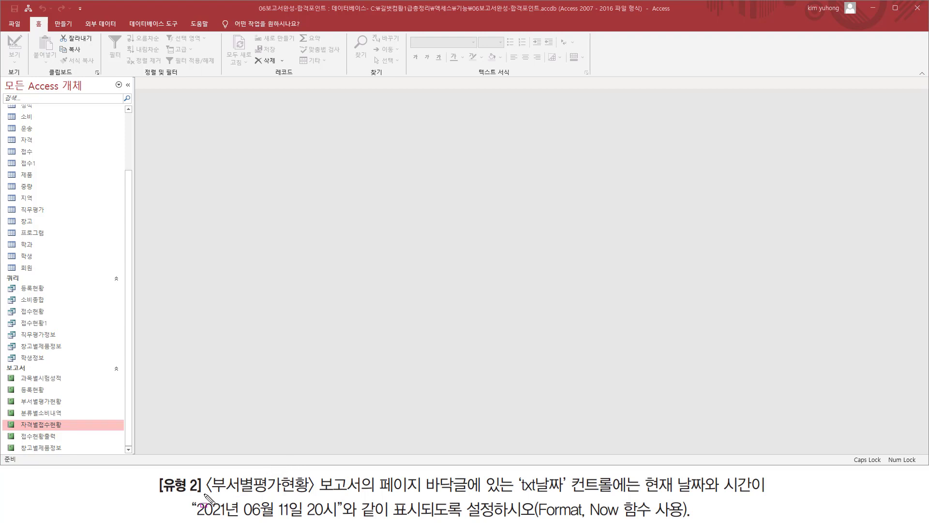
# - Open the 부서별평가현황 report from the list of database reports
pyautogui.moveTo(204, 493); pyautogui.dragTo(361, 494)
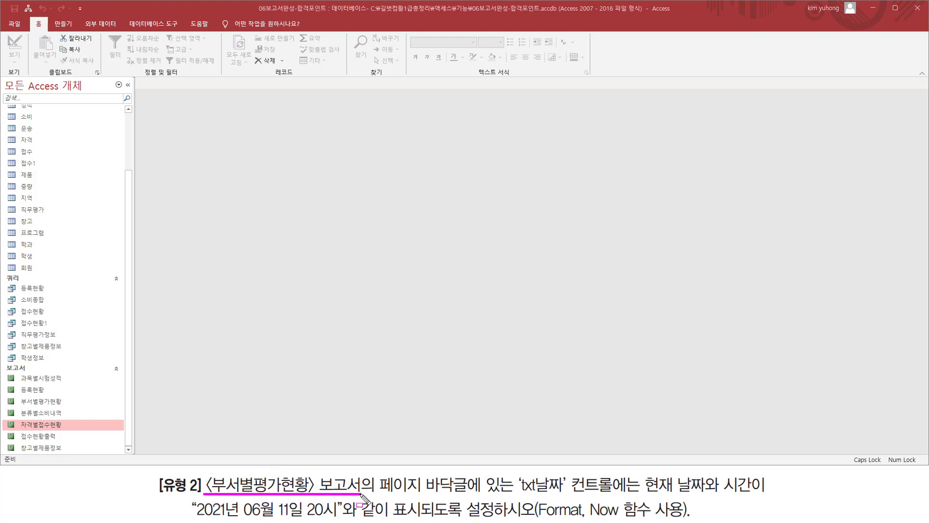
pyautogui.moveTo(19, 410)
pyautogui.mouseDown()
pyautogui.moveTo(15, 394)
pyautogui.moveTo(40, 411)
pyautogui.moveTo(72, 410)
pyautogui.mouseUp()
pyautogui.press('Escape')
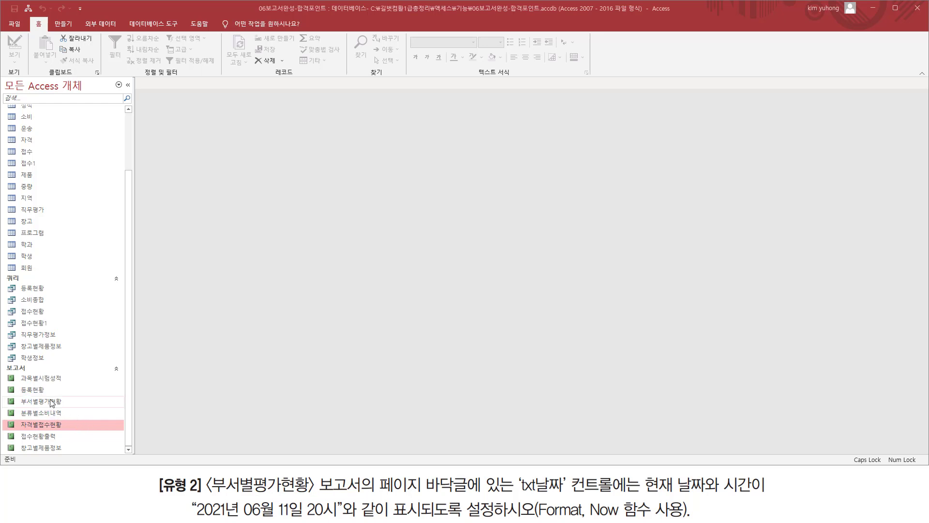
pyautogui.doubleClick(53, 401)
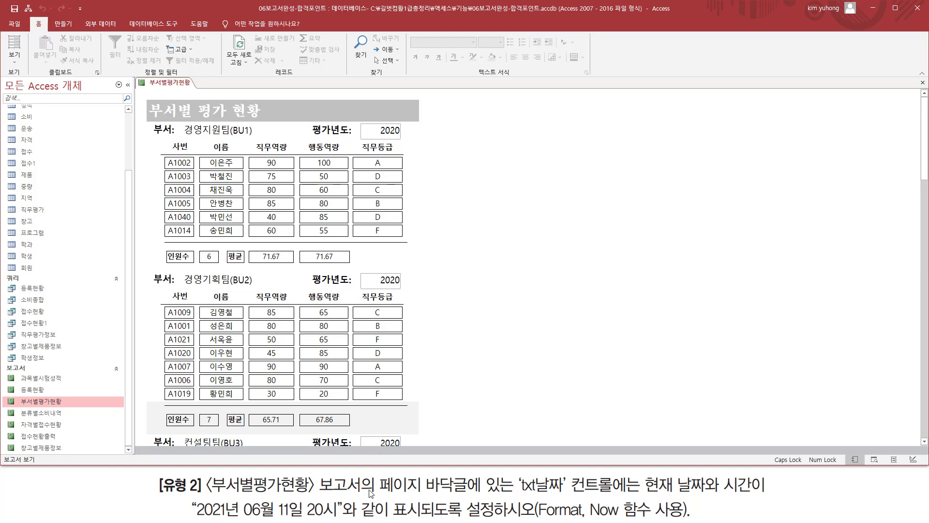
pyautogui.moveTo(377, 494); pyautogui.dragTo(467, 495)
pyautogui.moveTo(514, 473)
pyautogui.mouseDown()
pyautogui.moveTo(588, 493)
pyautogui.moveTo(769, 495)
pyautogui.mouseUp()
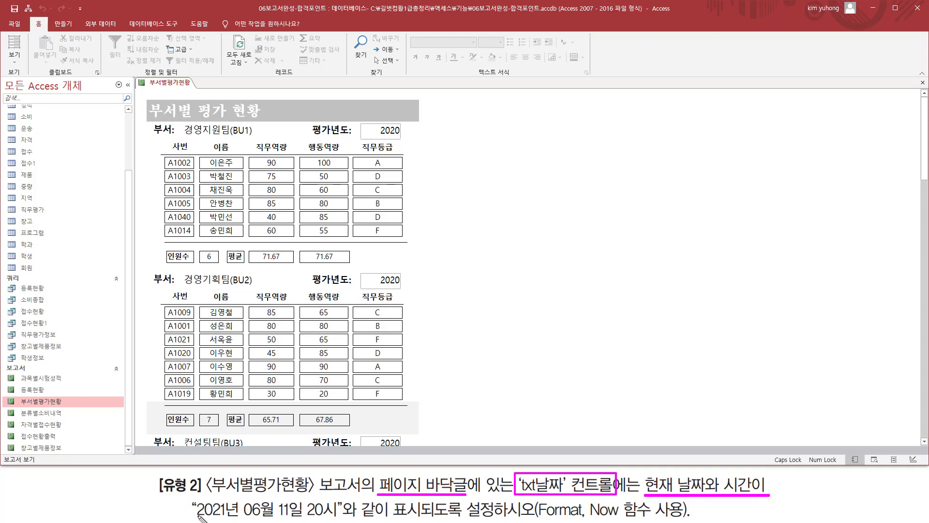
pyautogui.moveTo(195, 518); pyautogui.dragTo(534, 519)
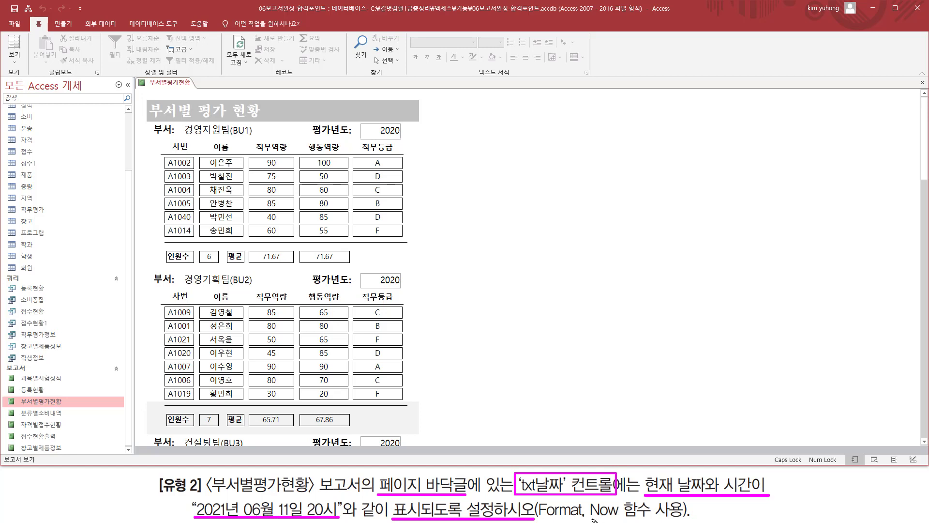
pyautogui.moveTo(590, 519); pyautogui.dragTo(652, 518)
pyautogui.moveTo(539, 518); pyautogui.dragTo(575, 518)
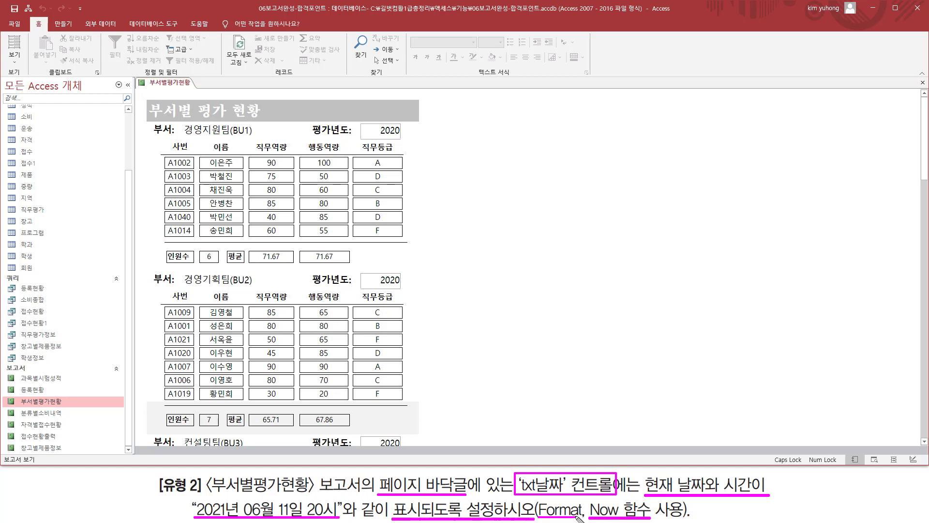
pyautogui.press('Escape')
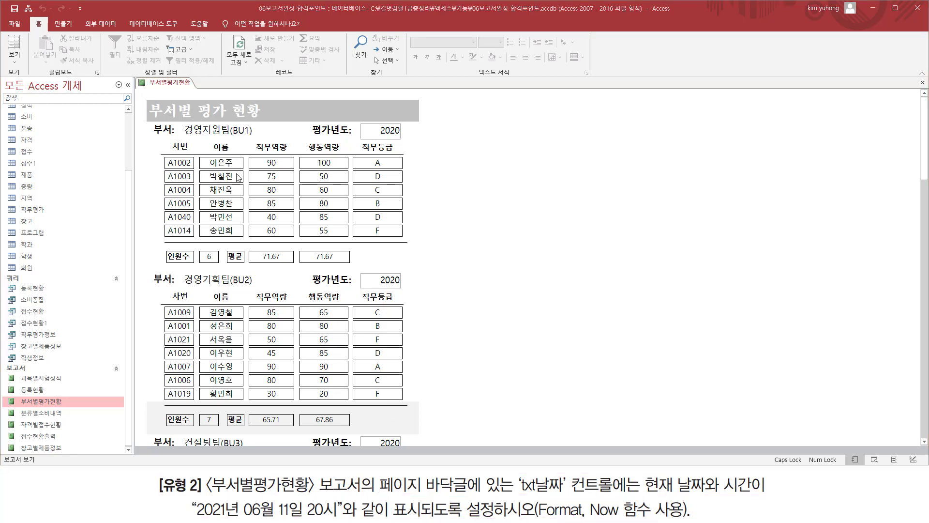
# - Switch the 부서별평가현황 report to Design View to work on its page footer
pyautogui.rightClick(169, 84)
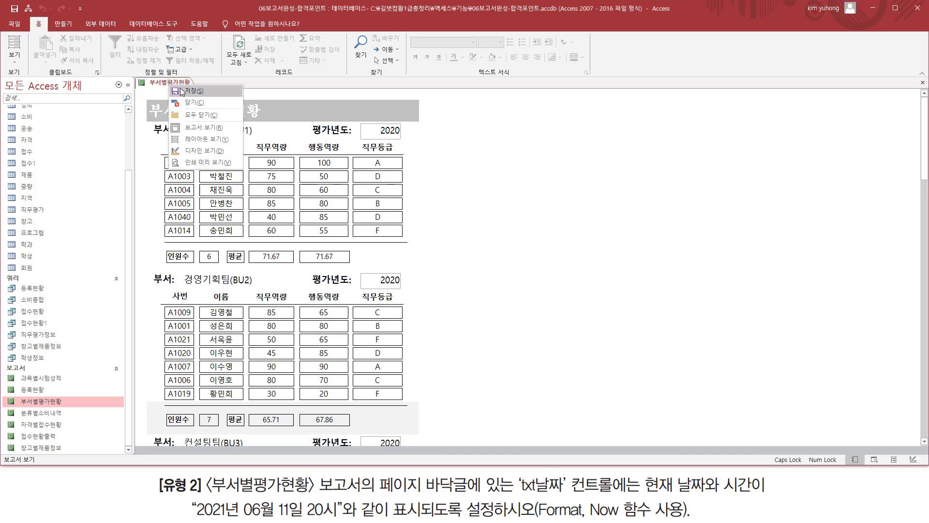
pyautogui.click(201, 151)
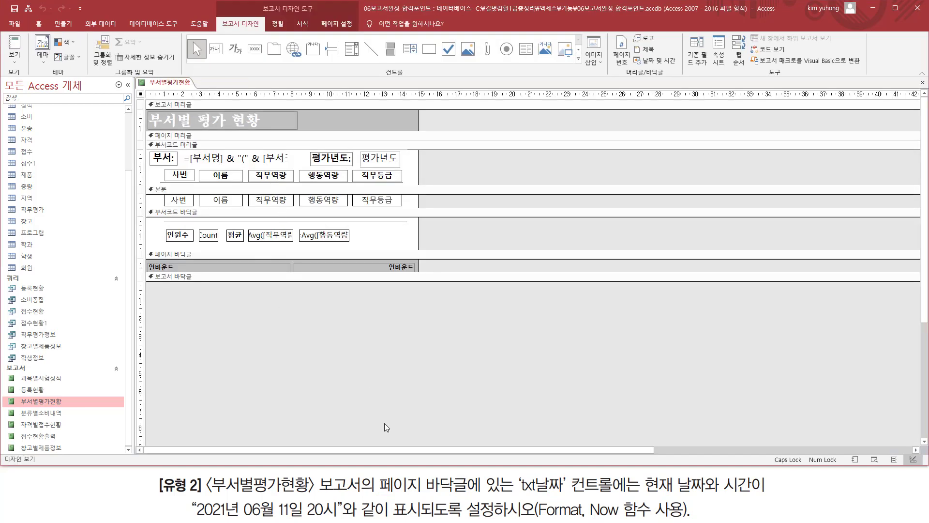
pyautogui.moveTo(375, 492); pyautogui.dragTo(467, 492)
pyautogui.moveTo(146, 249)
pyautogui.mouseDown()
pyautogui.moveTo(249, 272)
pyautogui.moveTo(420, 272)
pyautogui.mouseUp()
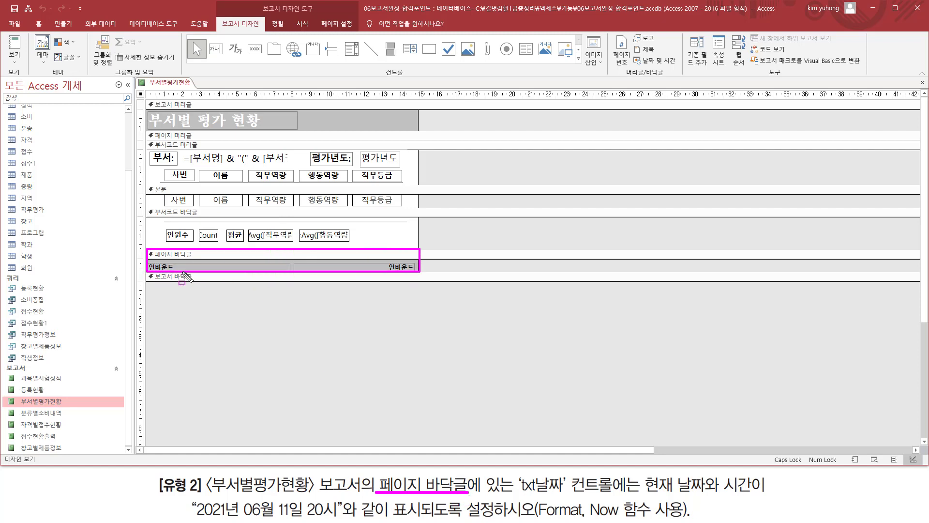
pyautogui.moveTo(147, 263); pyautogui.dragTo(196, 270)
pyautogui.moveTo(357, 262); pyautogui.dragTo(414, 271)
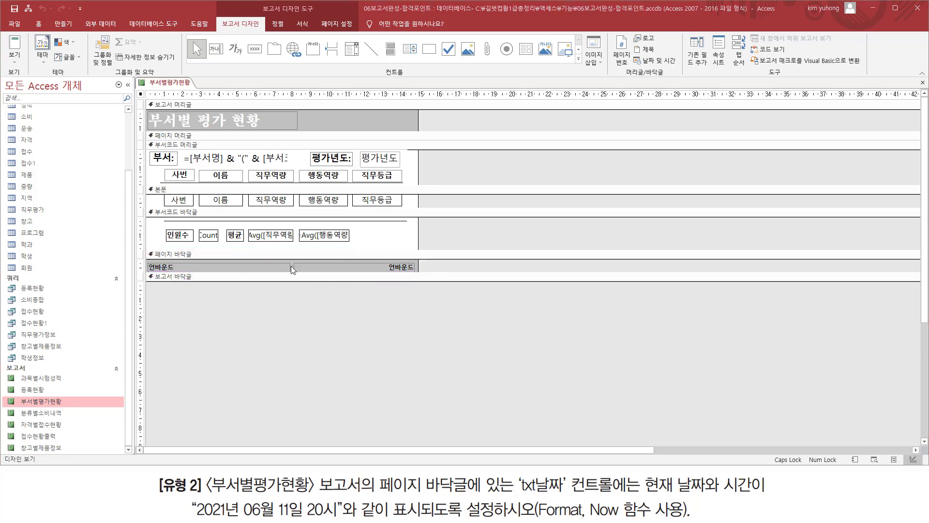
# - Open the properties of the txt날짜 text box in the page footer
pyautogui.click(275, 266)
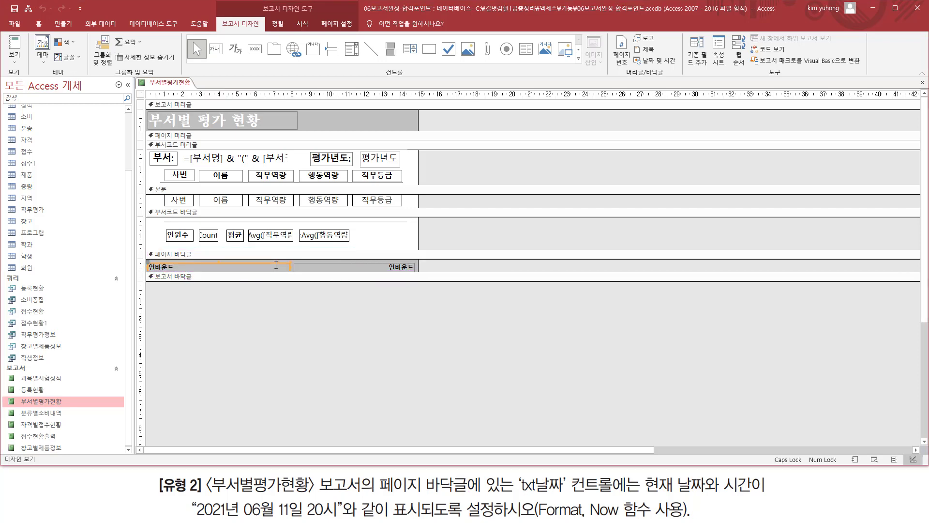
pyautogui.doubleClick(277, 266)
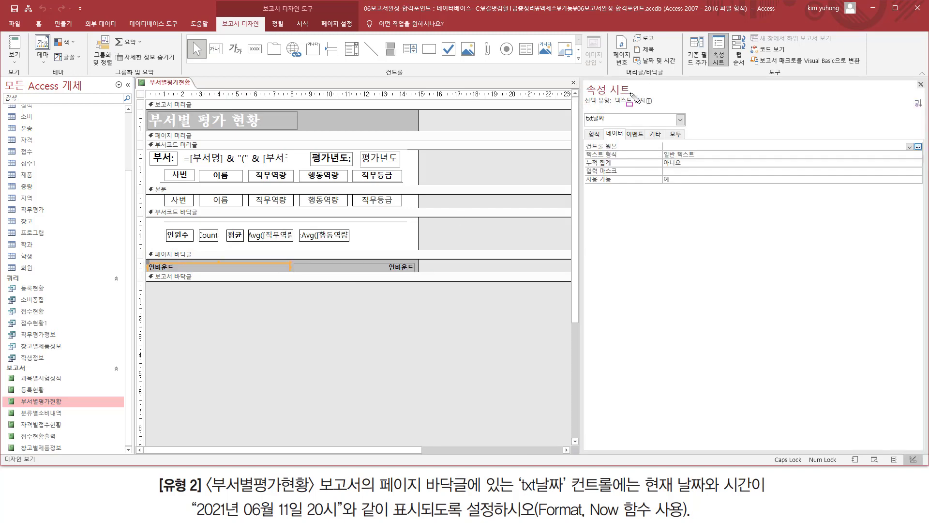
pyautogui.moveTo(582, 111); pyautogui.dragTo(612, 124)
pyautogui.moveTo(151, 258); pyautogui.dragTo(283, 271)
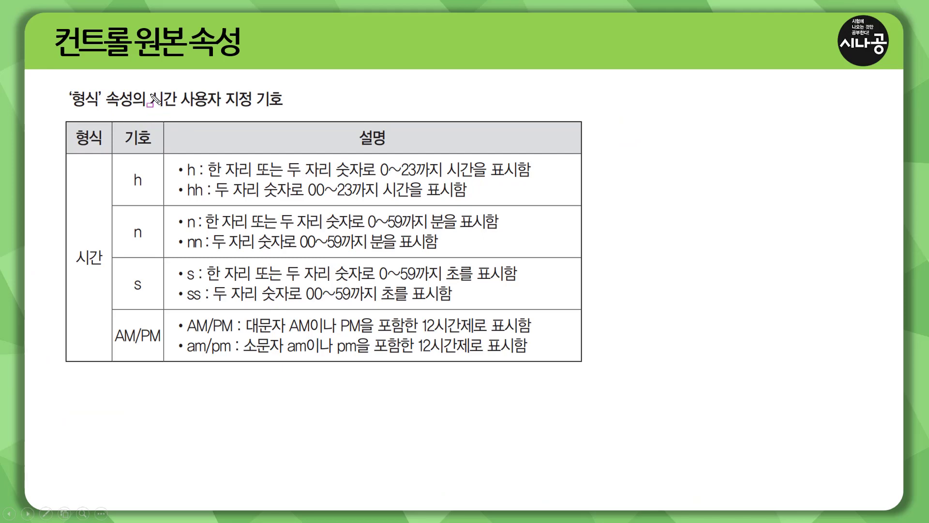
pyautogui.moveTo(146, 82)
pyautogui.mouseDown()
pyautogui.moveTo(179, 114)
pyautogui.moveTo(281, 109)
pyautogui.mouseUp()
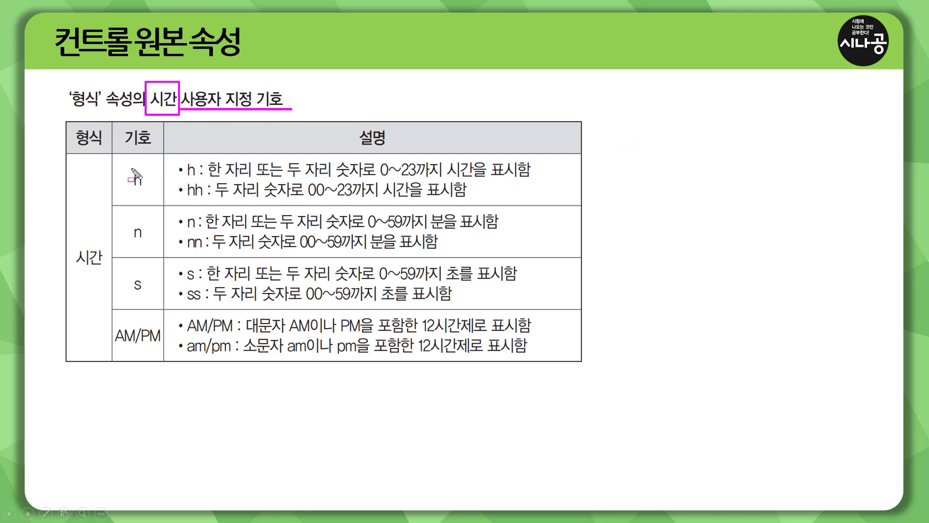
pyautogui.moveTo(124, 166); pyautogui.dragTo(150, 190)
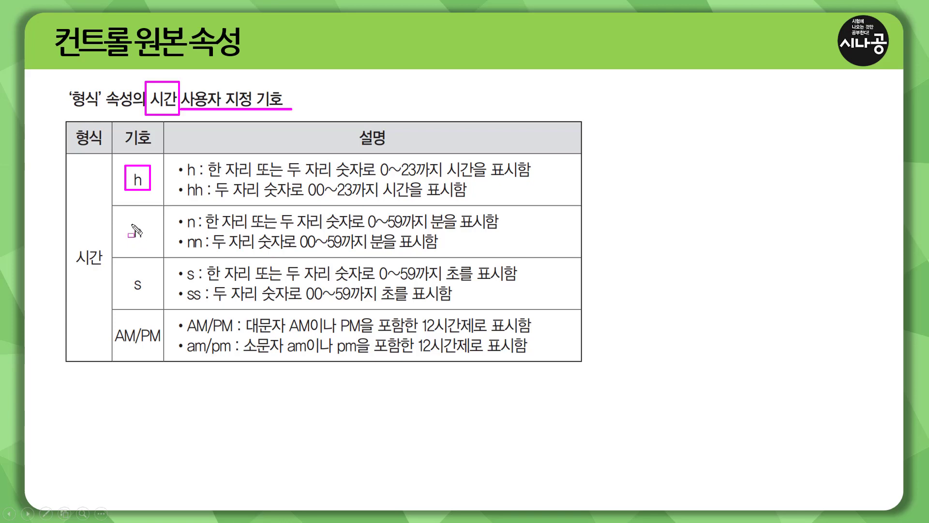
pyautogui.moveTo(129, 223); pyautogui.dragTo(149, 245)
pyautogui.moveTo(130, 274)
pyautogui.mouseDown()
pyautogui.moveTo(130, 293)
pyautogui.moveTo(149, 300)
pyautogui.mouseUp()
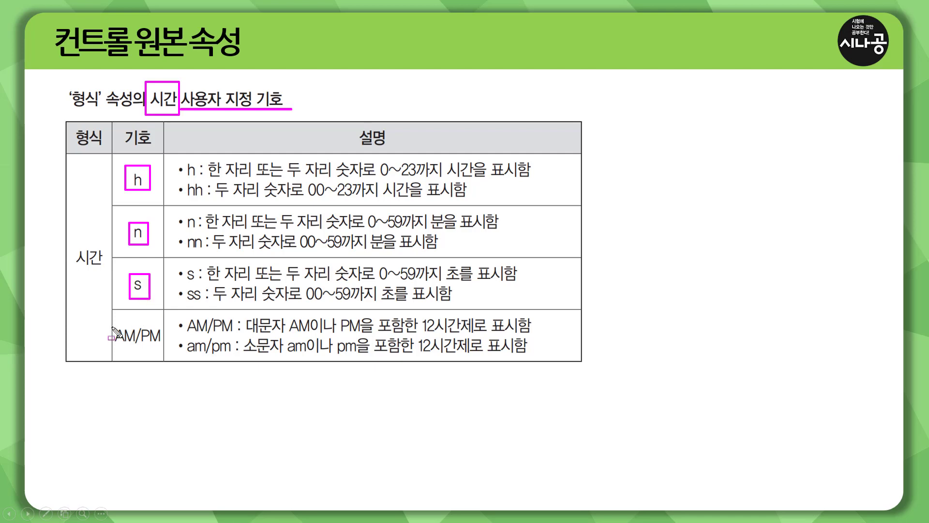
pyautogui.moveTo(113, 325)
pyautogui.mouseDown()
pyautogui.moveTo(145, 346)
pyautogui.moveTo(165, 346)
pyautogui.mouseUp()
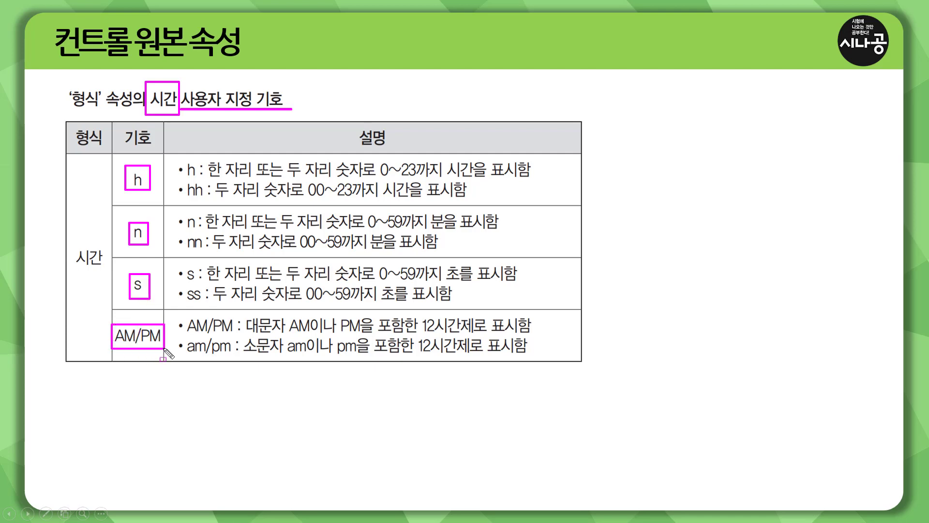
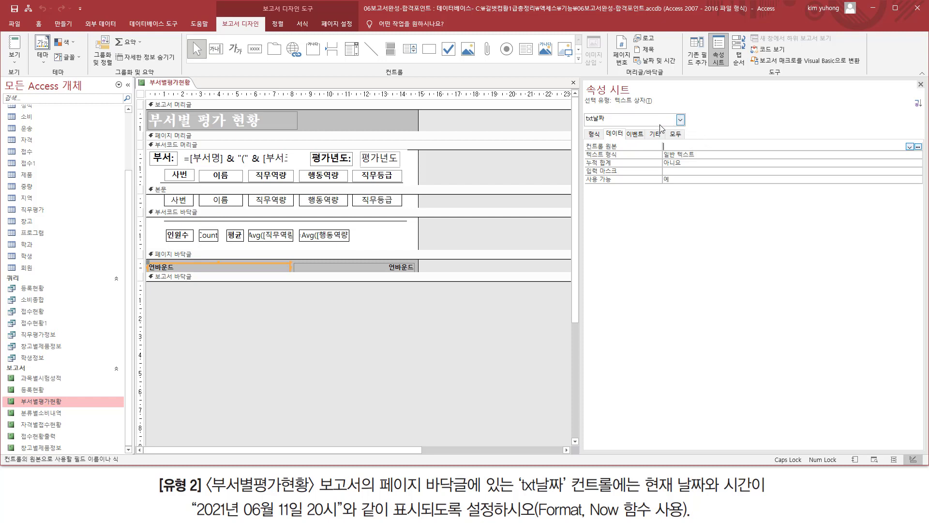
# - Set the txt날짜 text box's control source to =Now()
pyautogui.write('=NOW()')
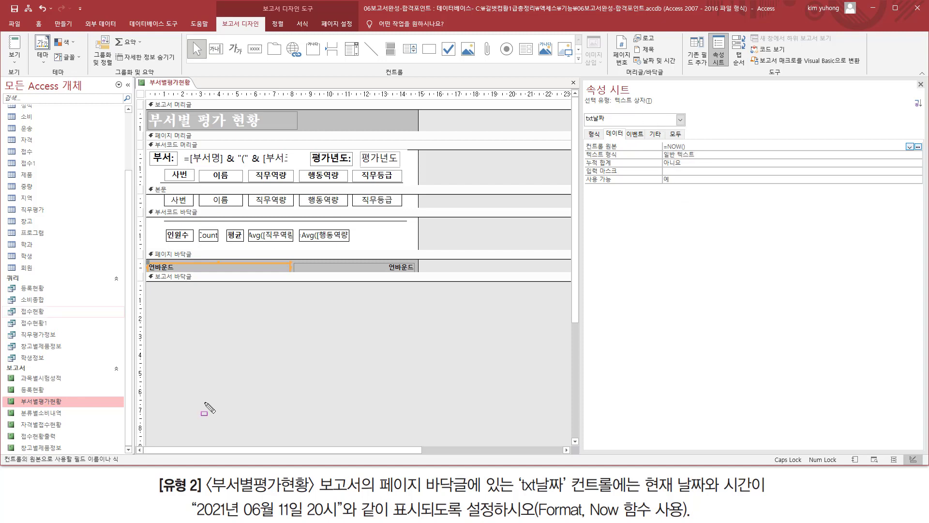
pyautogui.moveTo(194, 517); pyautogui.dragTo(343, 518)
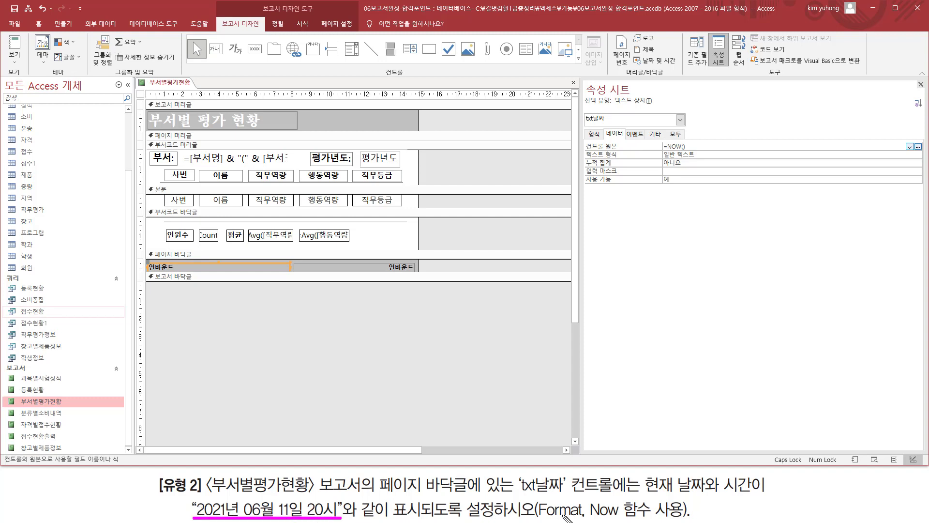
pyautogui.moveTo(538, 518); pyautogui.dragTo(585, 519)
pyautogui.press('Escape')
# - Wrap the Now() expression of txt날짜 in the Format function so it reads =FORMAT( Now() , "YYYY년 MM월 DD일 HH시")
pyautogui.click(669, 146)
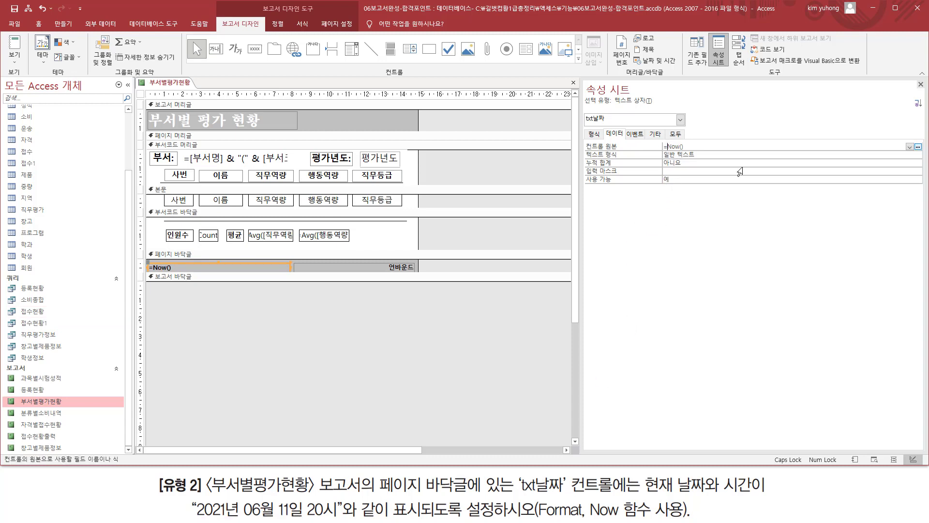
pyautogui.write('FORMAT(')
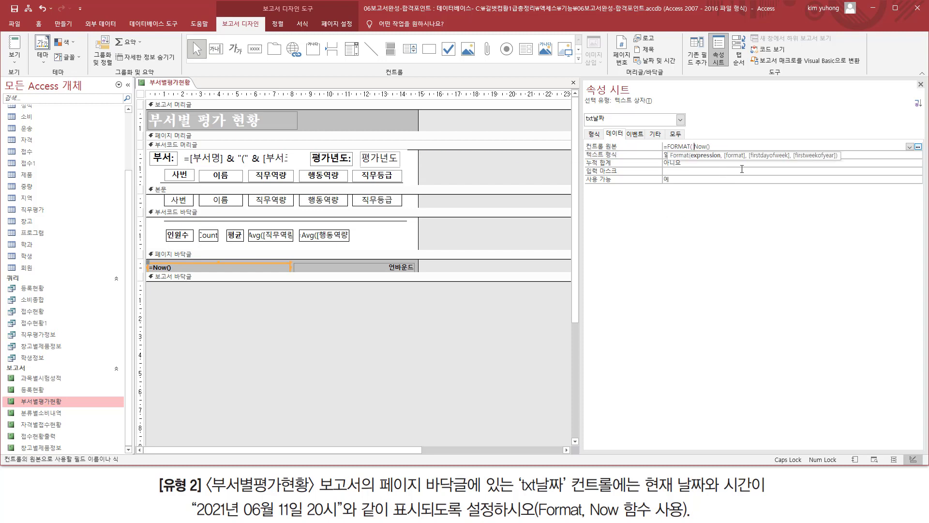
pyautogui.hotkey('shift', 'End')
pyautogui.press('End')
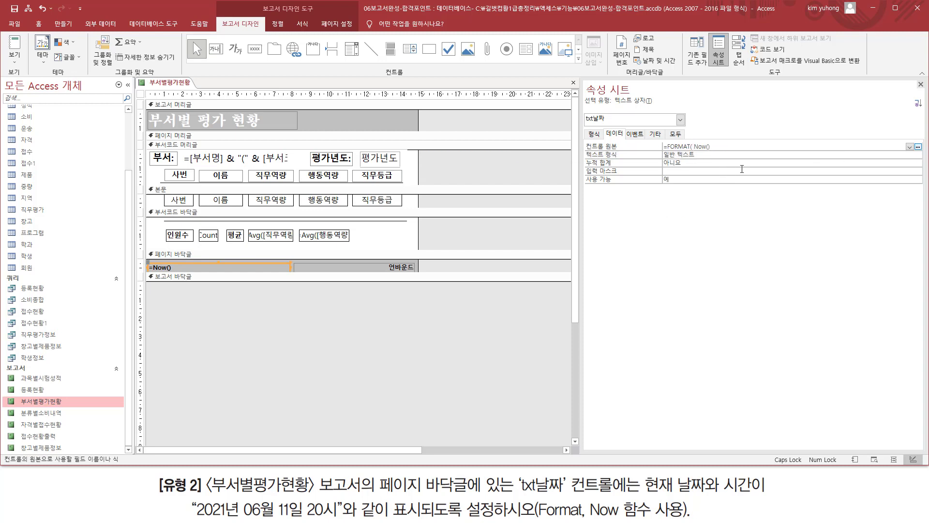
pyautogui.write(', ')
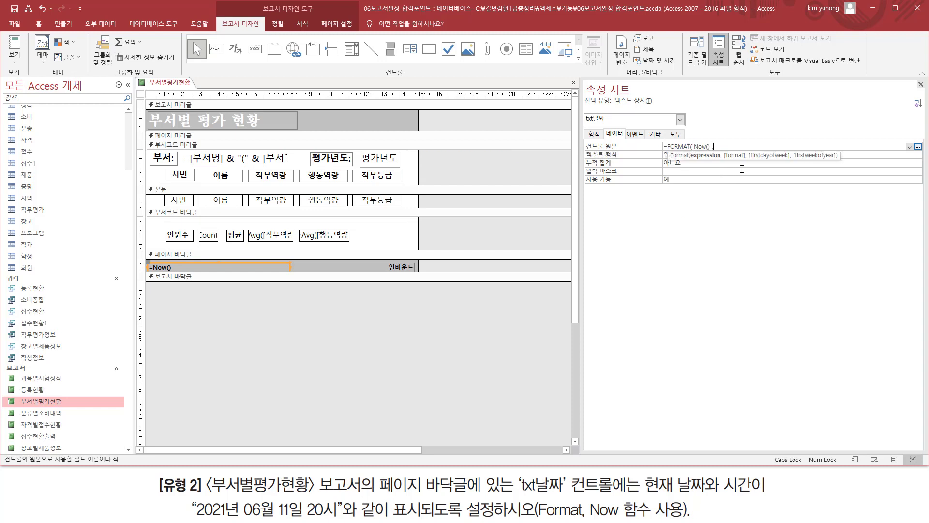
pyautogui.write('"')
pyautogui.write('ㅛ')
pyautogui.write('YYYY')
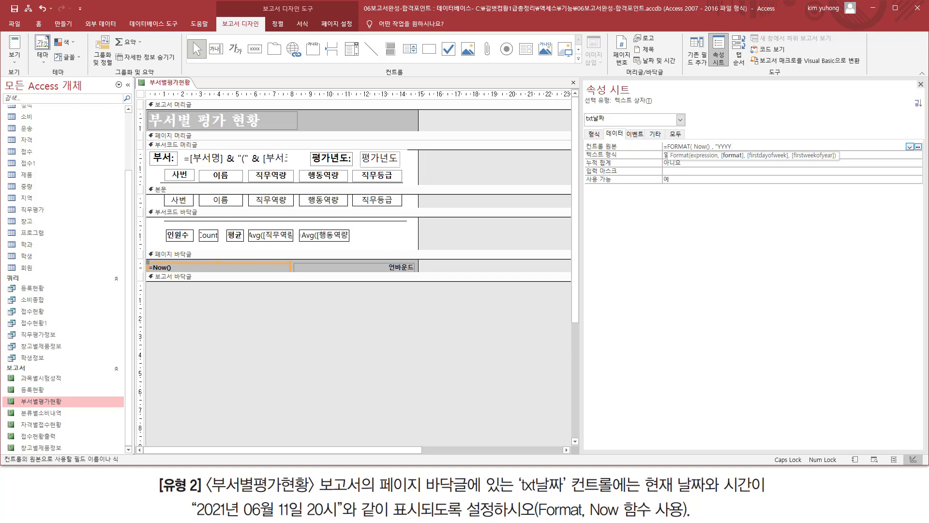
pyautogui.write('년')
pyautogui.write('MM월 DD일')
pyautogui.press('Escape')
pyautogui.click(790, 146)
pyautogui.click(797, 146)
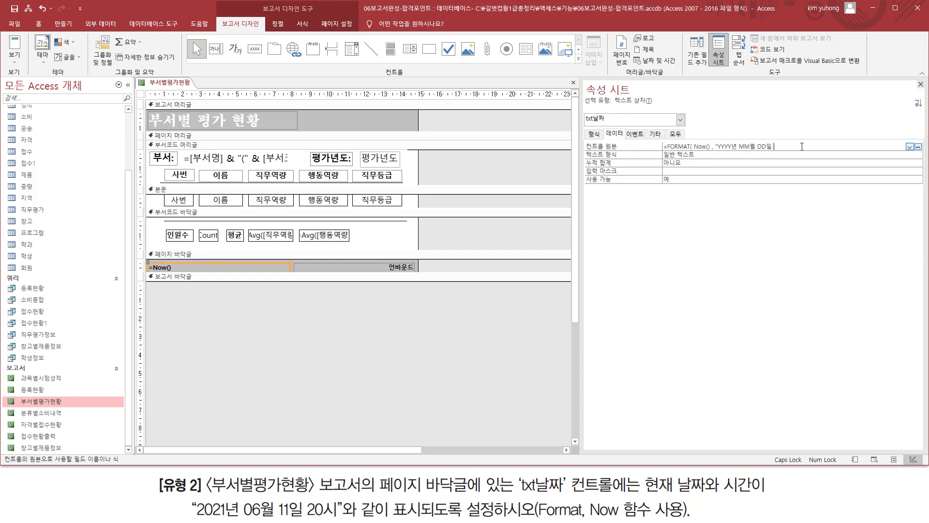
pyautogui.write('ㅗ')
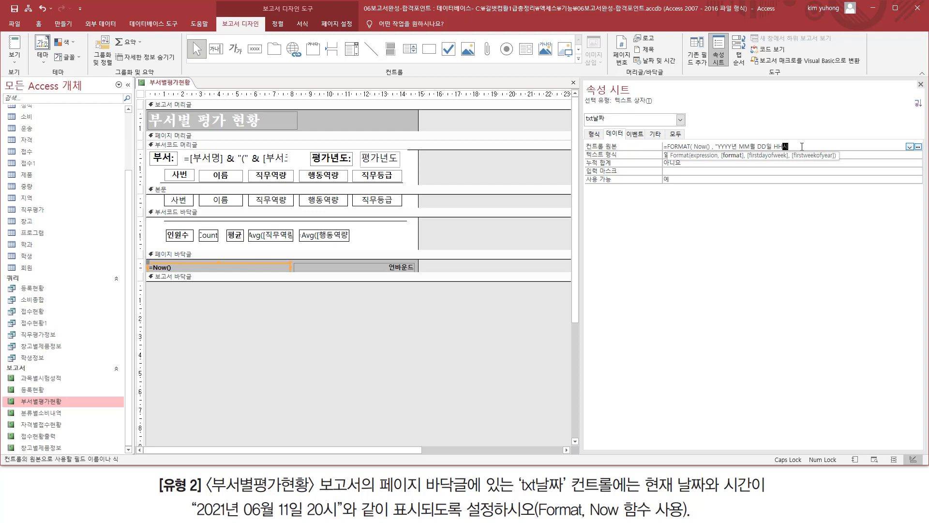
pyautogui.write('")')
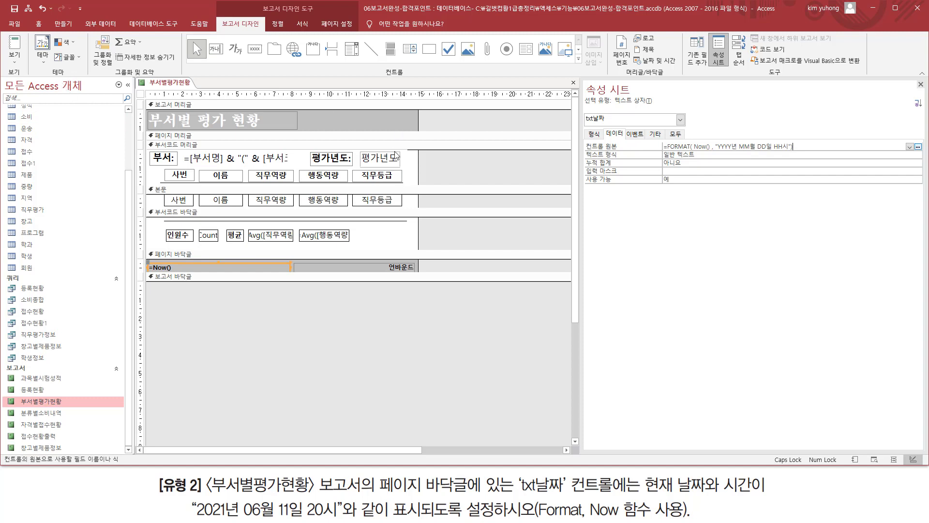
# - Show the 부서별평가현황 report in Print Preview and check the date and time in the page footer
pyautogui.click(15, 71)
pyautogui.click(47, 101)
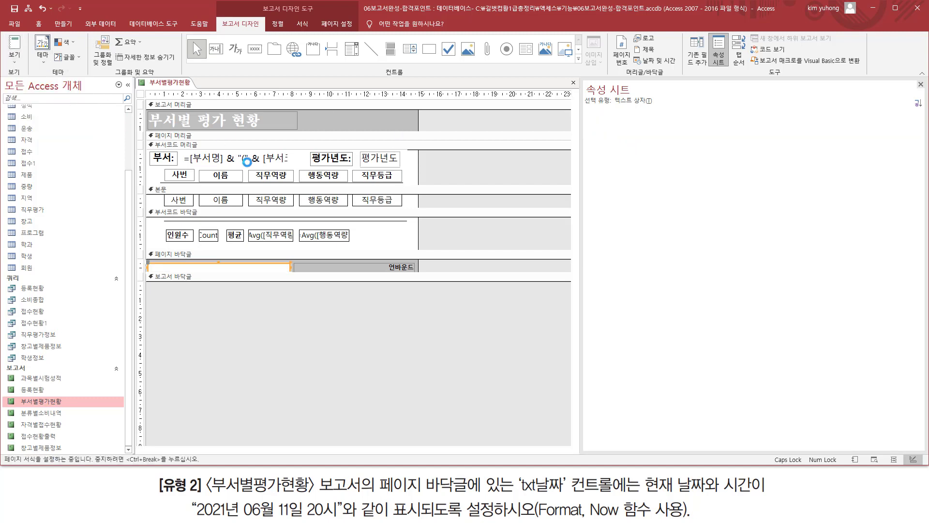
pyautogui.scroll(-1, 326, 242)
pyautogui.scroll(-5, 327, 242)
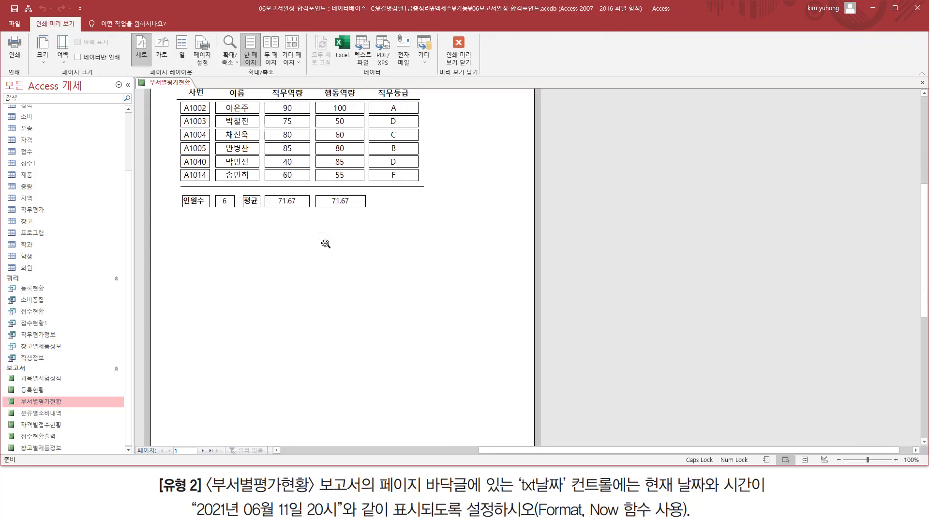
pyautogui.scroll(-3, 326, 242)
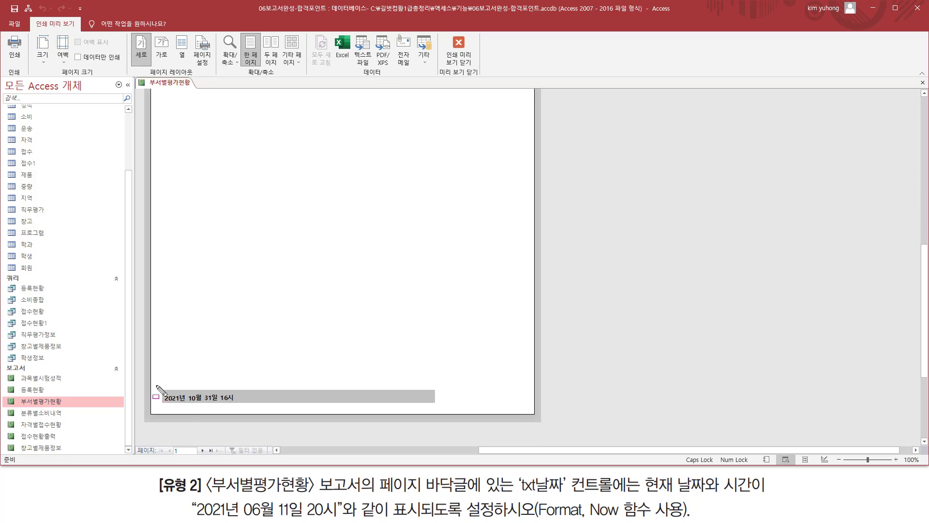
pyautogui.moveTo(156, 385)
pyautogui.mouseDown()
pyautogui.moveTo(199, 410)
pyautogui.moveTo(246, 407)
pyautogui.mouseUp()
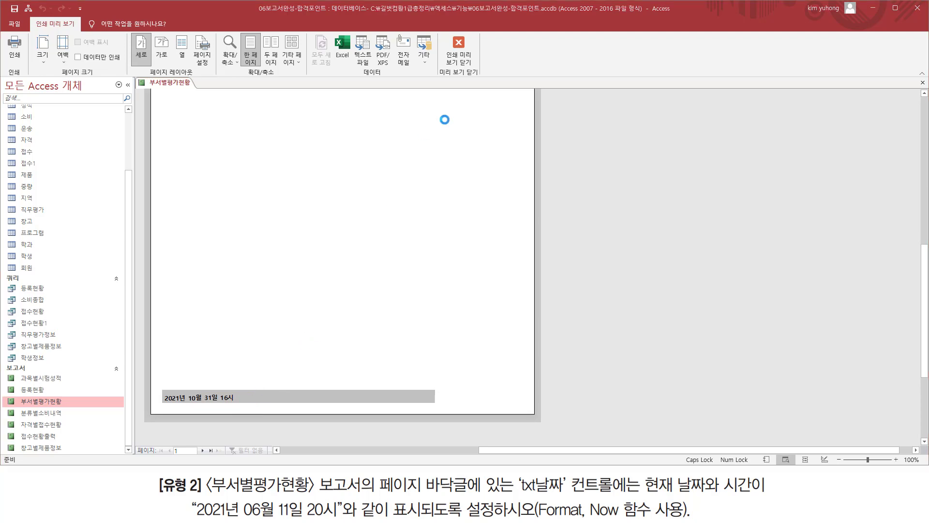
# - Leave the print preview and close the 부서별평가현황 report with its properties, saving the design changes
pyautogui.scroll(3, 451, 131)
pyautogui.click(460, 57)
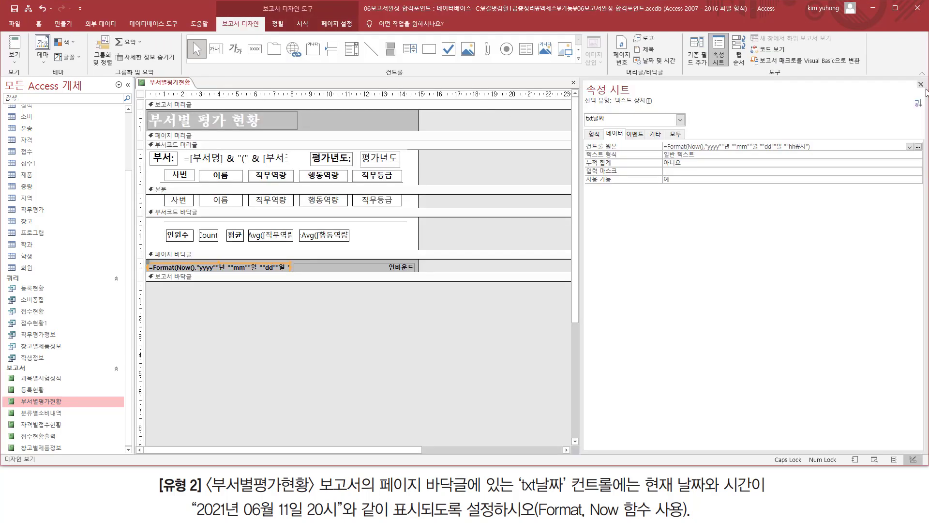
pyautogui.click(920, 85)
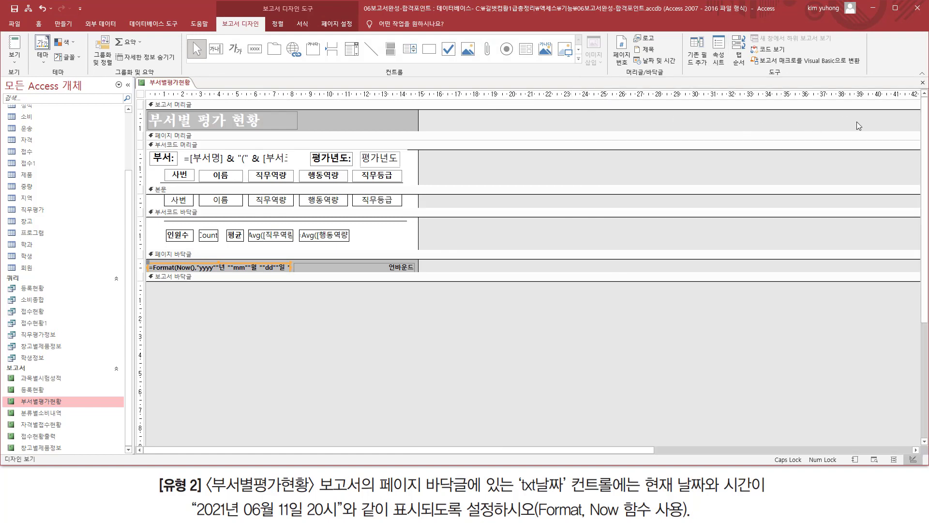
pyautogui.click(923, 84)
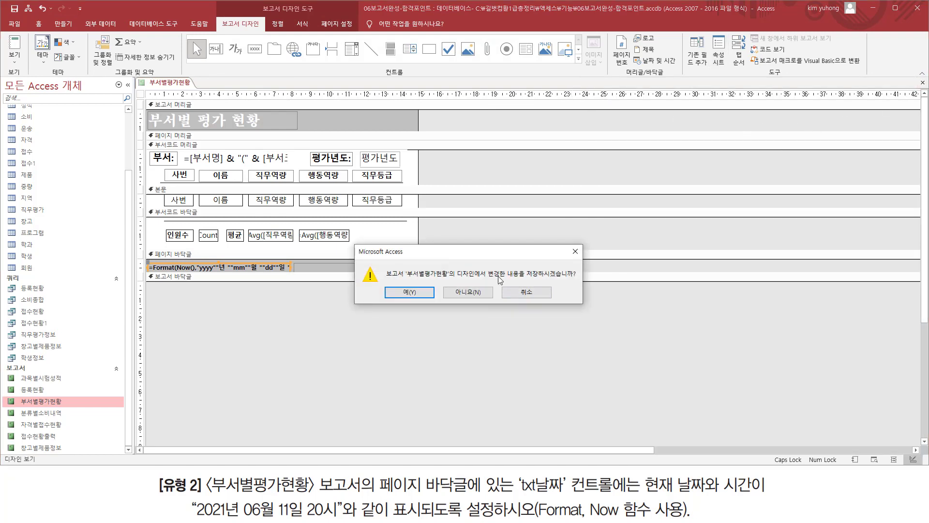
pyautogui.click(420, 298)
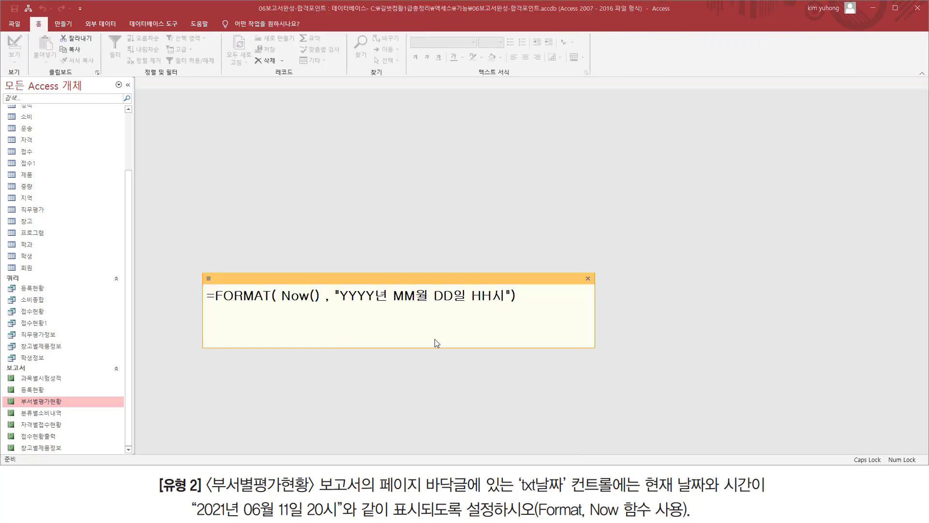
pyautogui.hotkey('ctrl', '2')
pyautogui.moveTo(278, 304)
pyautogui.mouseDown()
pyautogui.moveTo(322, 304)
pyautogui.moveTo(321, 286)
pyautogui.moveTo(406, 305)
pyautogui.moveTo(509, 305)
pyautogui.mouseUp()
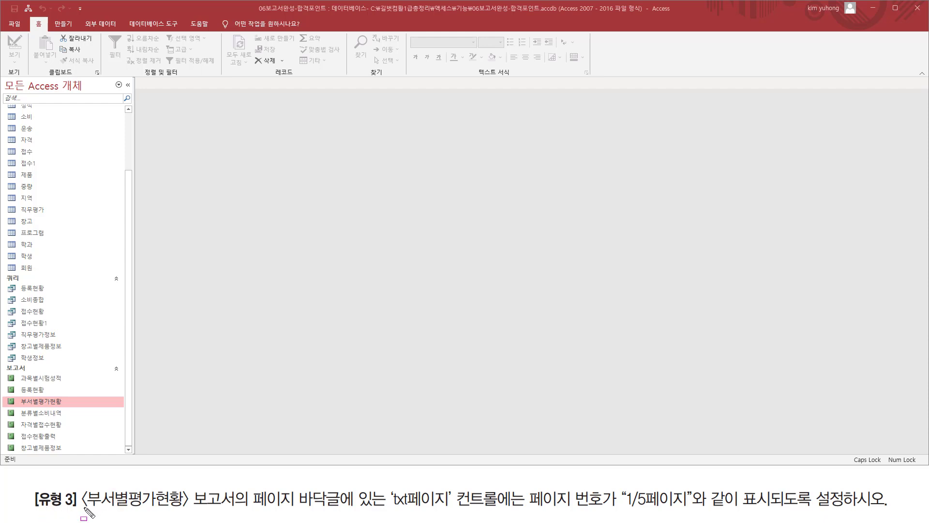
pyautogui.moveTo(81, 508); pyautogui.dragTo(243, 509)
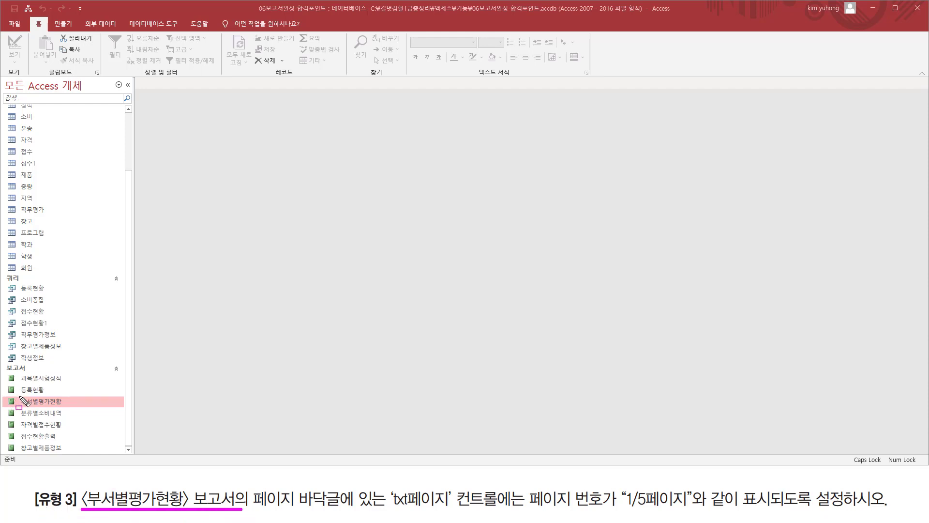
pyautogui.moveTo(18, 396); pyautogui.dragTo(76, 407)
# - Open the 부서별평가현황 report in Design View from the list of database reports
pyautogui.press('Escape')
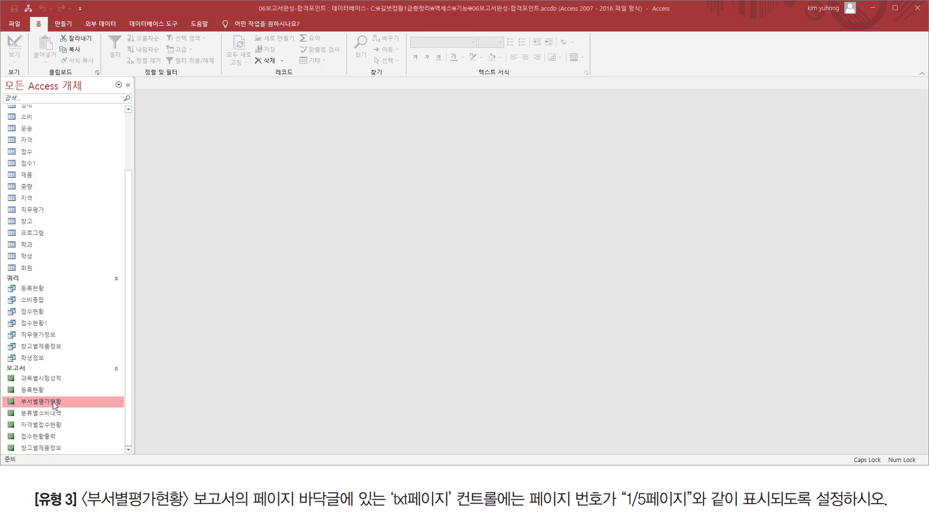
pyautogui.rightClick(57, 402)
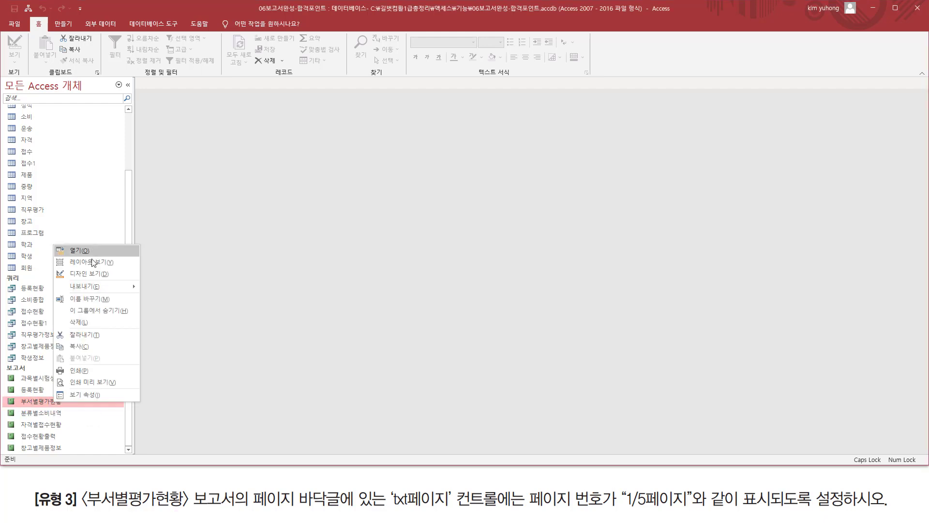
pyautogui.click(89, 273)
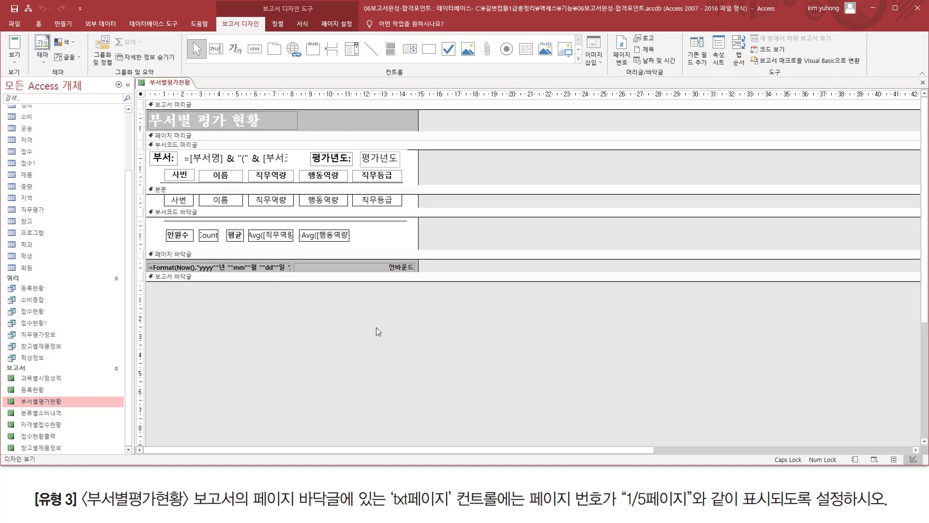
pyautogui.hotkey('ctrl', 'shift', 'd')
pyautogui.moveTo(251, 482); pyautogui.dragTo(344, 512)
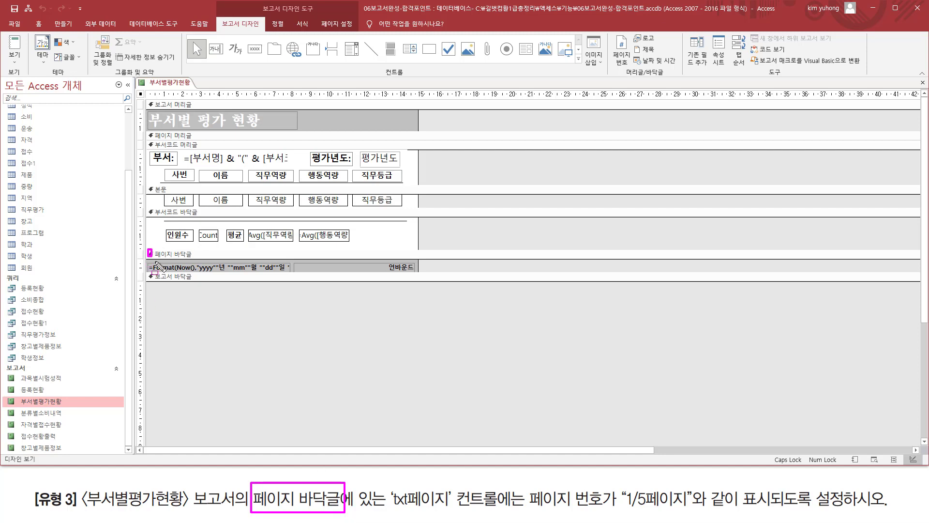
pyautogui.moveTo(148, 249)
pyautogui.mouseDown()
pyautogui.moveTo(411, 284)
pyautogui.moveTo(428, 277)
pyautogui.mouseUp()
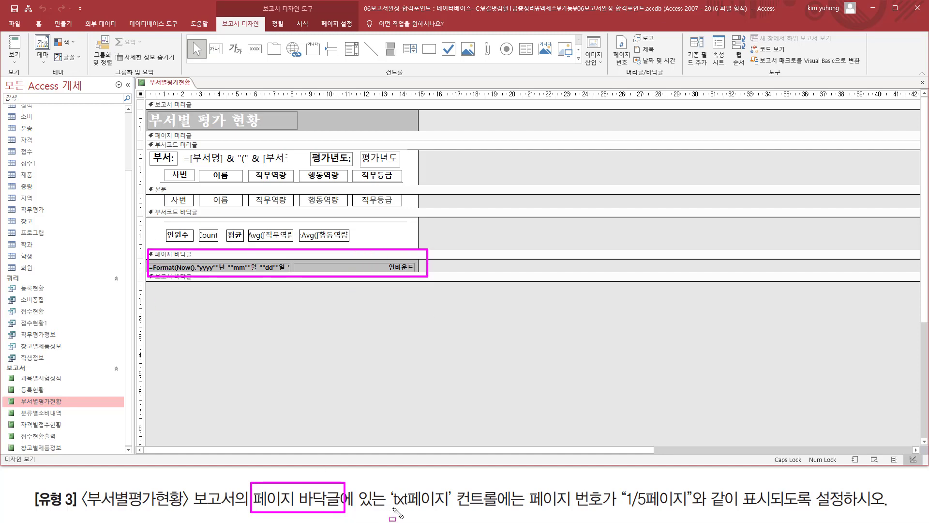
pyautogui.moveTo(392, 507); pyautogui.dragTo(502, 512)
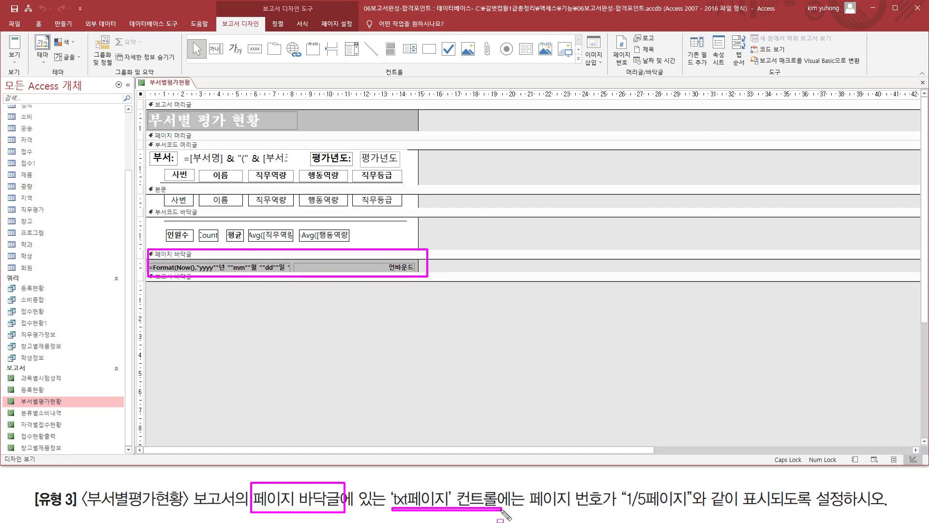
pyautogui.moveTo(305, 262); pyautogui.dragTo(424, 276)
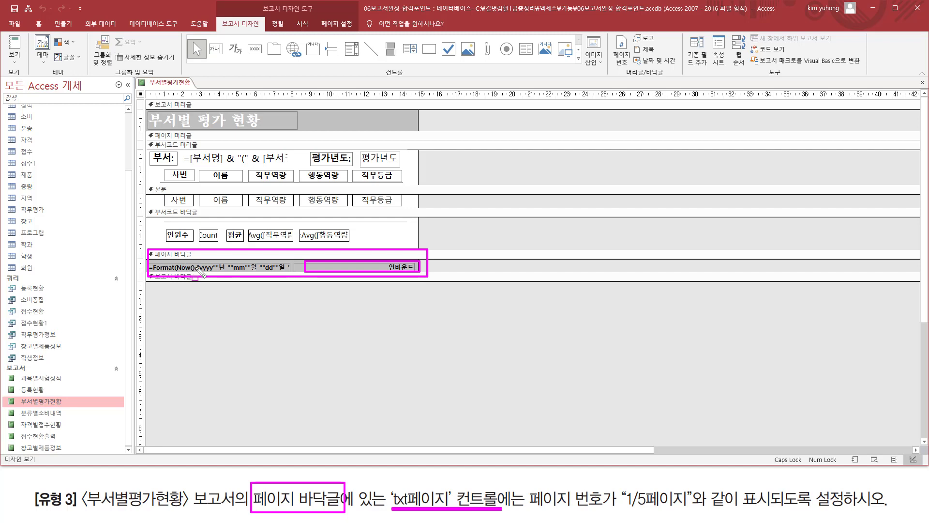
# - Open the property sheet of the unbound txt페이지 text box in the 부서별평가현황 page footer
pyautogui.click(360, 266)
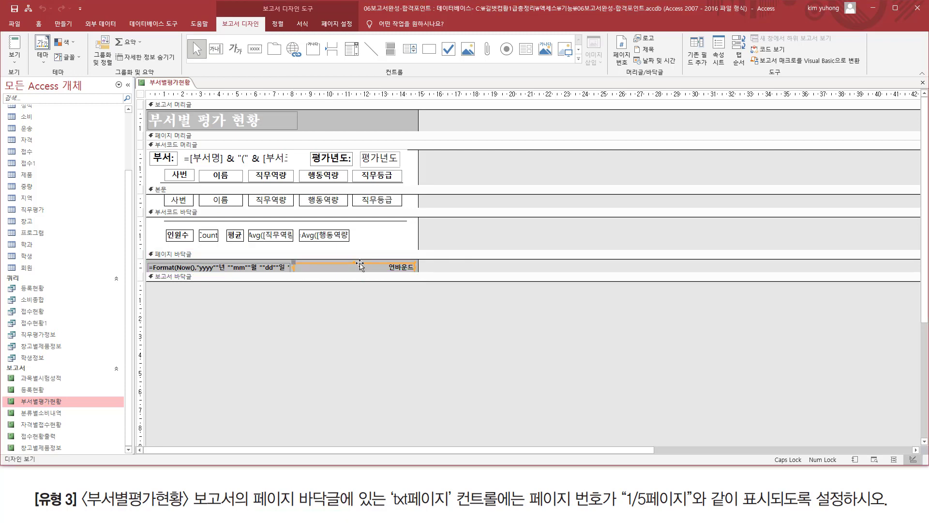
pyautogui.doubleClick(360, 264)
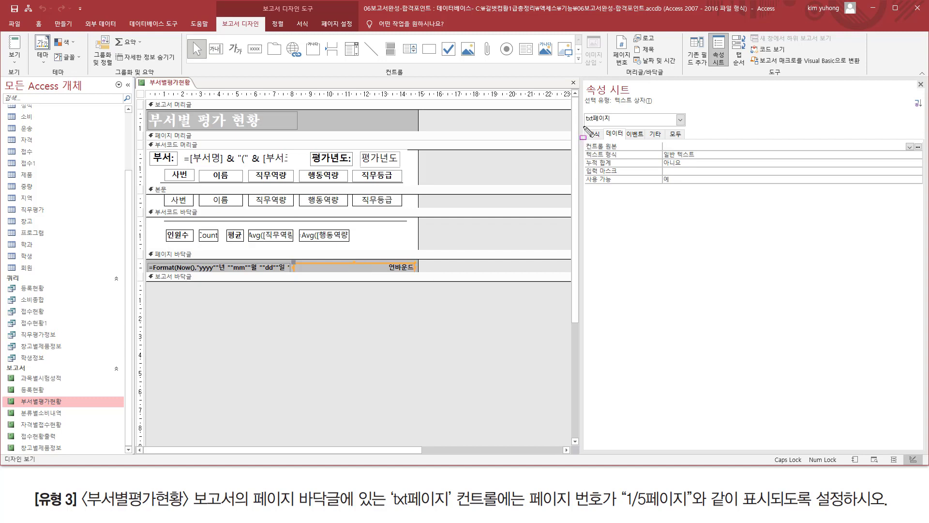
pyautogui.moveTo(585, 124); pyautogui.dragTo(616, 124)
pyautogui.moveTo(624, 509); pyautogui.dragTo(686, 509)
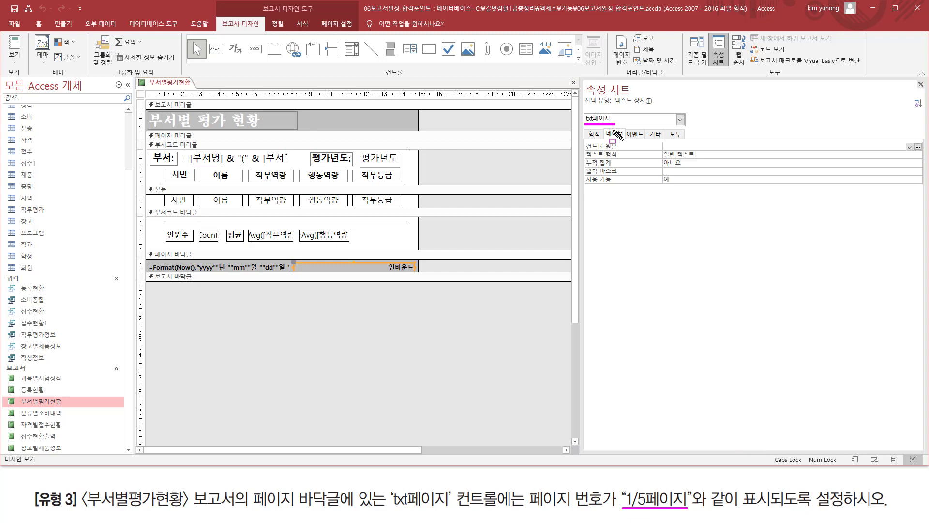
pyautogui.moveTo(586, 150); pyautogui.dragTo(629, 151)
pyautogui.press('Escape')
# - Set the control source of txt페이지 to =[PAGE] & [PAGES]
pyautogui.click(709, 144)
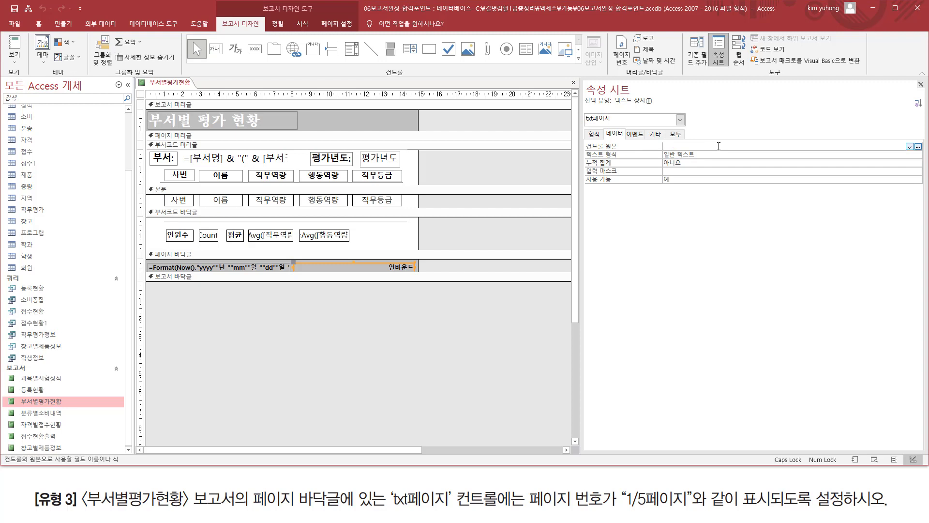
pyautogui.write('=[PAGE]')
pyautogui.write('& [P')
pyautogui.write('A')
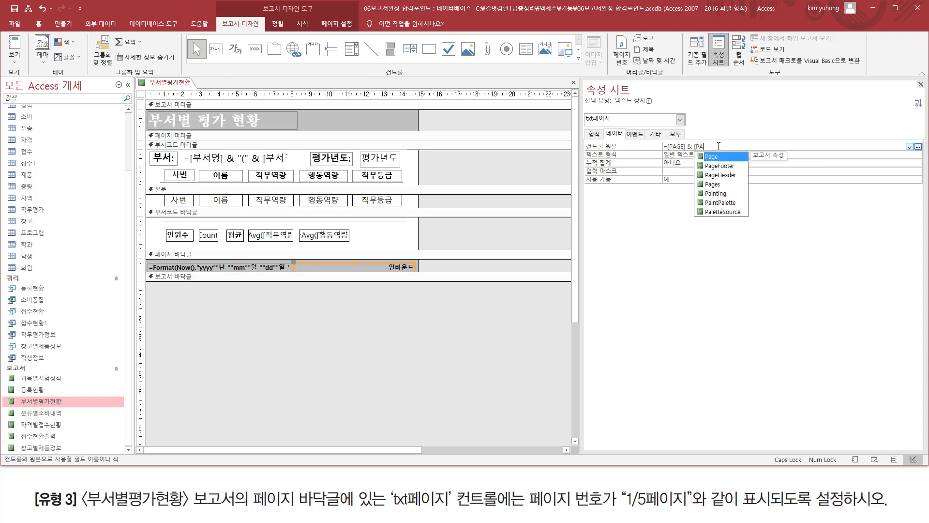
pyautogui.write('GES')
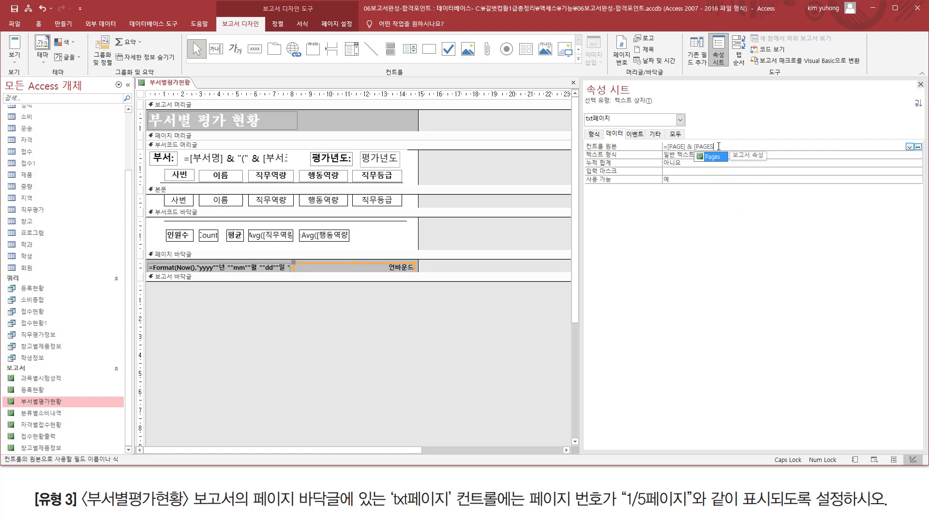
pyautogui.write(']')
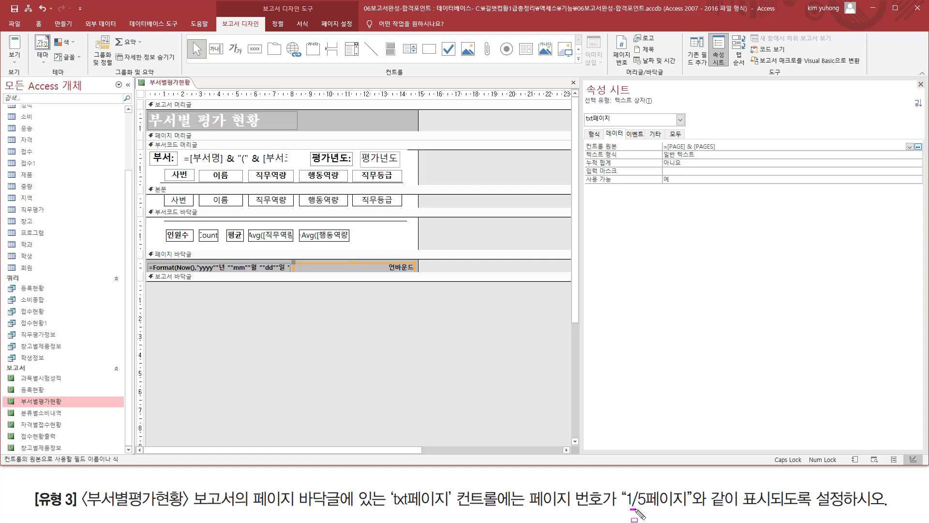
pyautogui.moveTo(635, 509); pyautogui.dragTo(688, 508)
pyautogui.press('Escape')
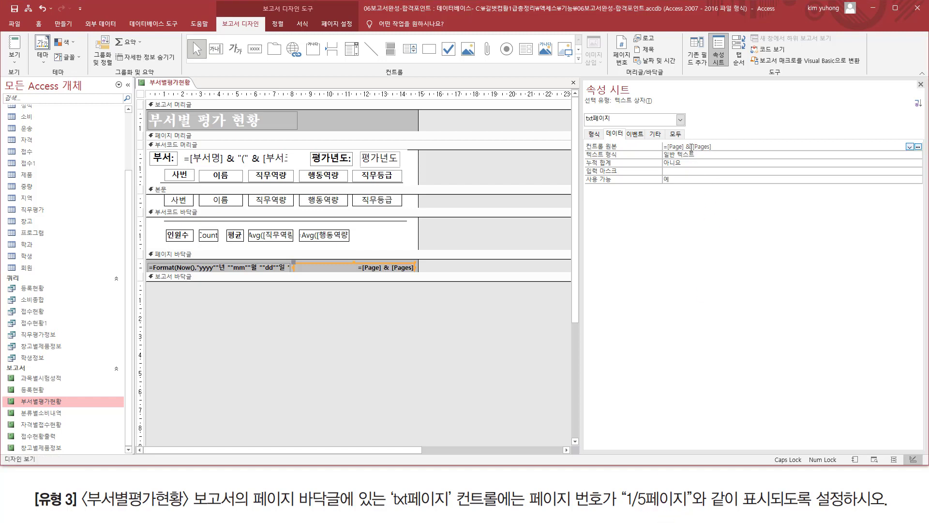
# - Extend the txt페이지 control source with the slash and page text so it reads =[Page] & "/" & [Pages] & "페이지"
pyautogui.click(690, 146)
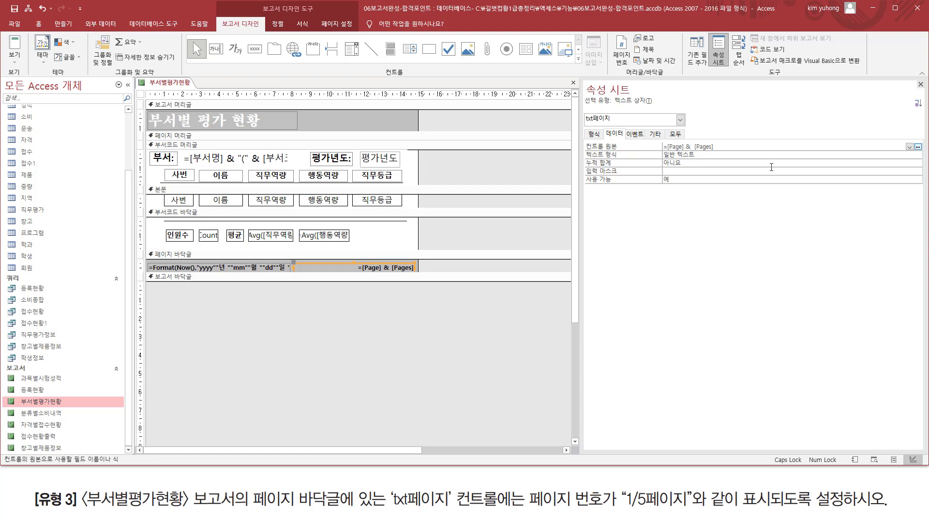
pyautogui.write('"/" &')
pyautogui.hotkey('shift', 'End')
pyautogui.press('End')
pyautogui.write('& "페이지')
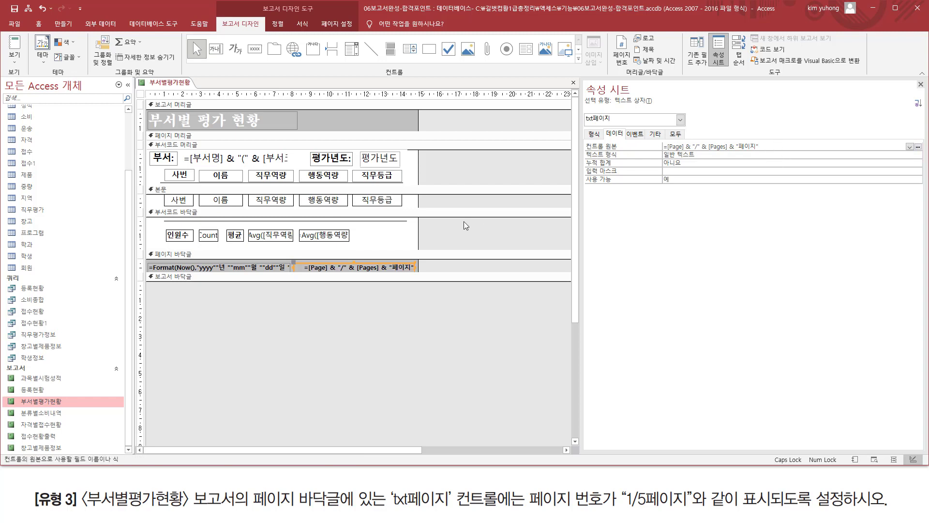
# - Show the 부서별평가현황 report in Print Preview and check the page number in the page footer
pyautogui.click(14, 55)
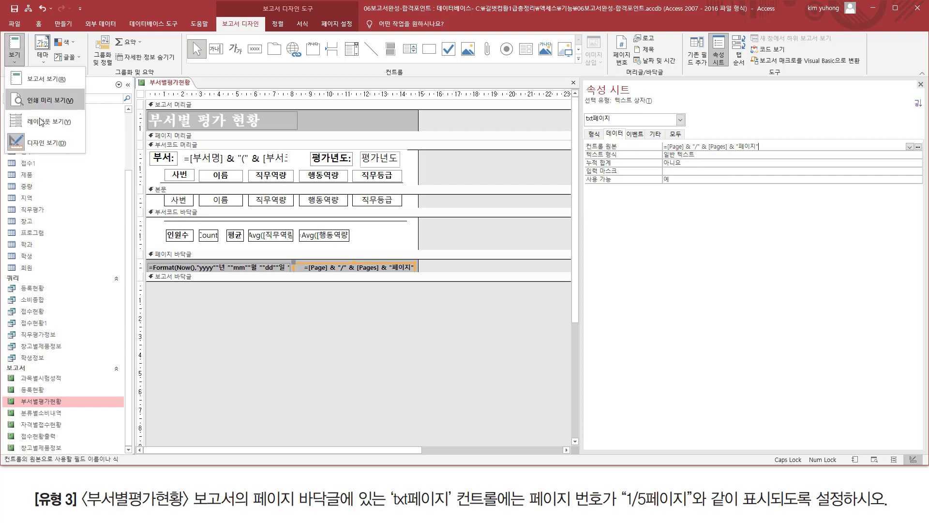
pyautogui.click(48, 102)
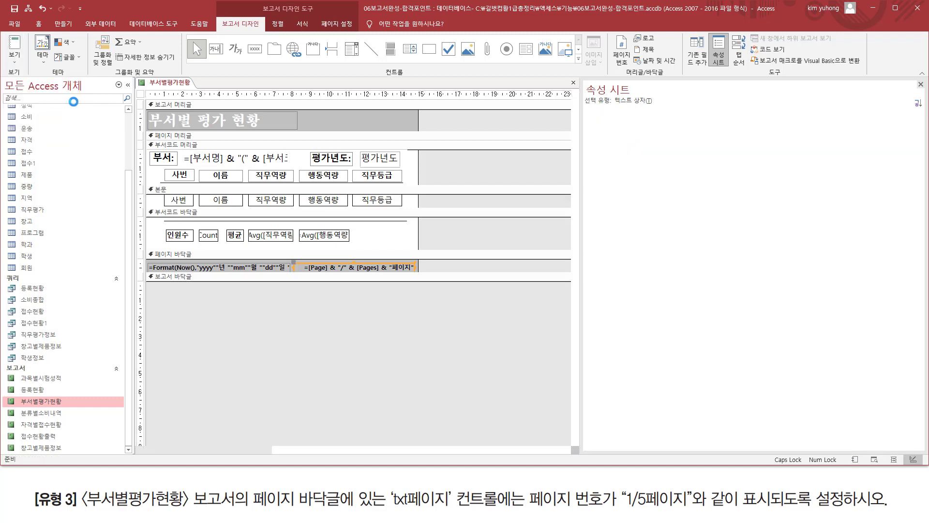
pyautogui.click(423, 241)
pyautogui.scroll(-5, 424, 243)
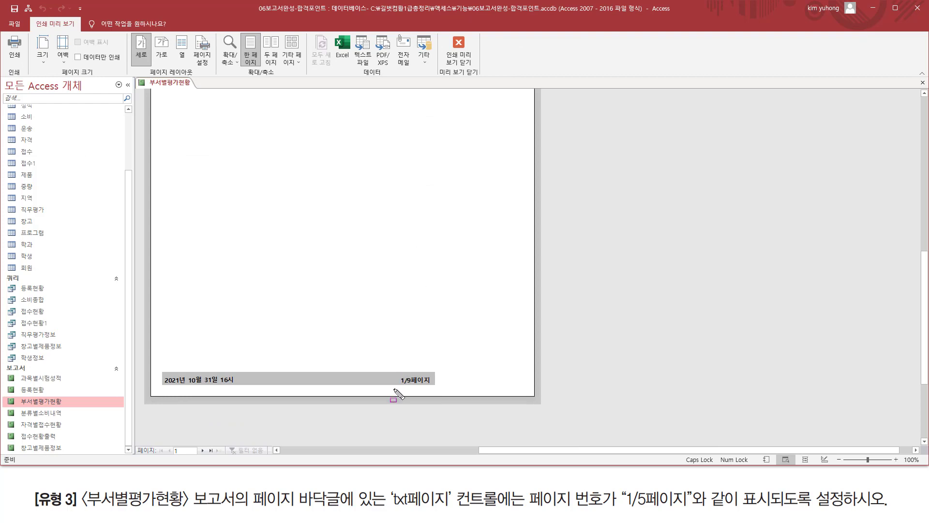
pyautogui.moveTo(394, 389)
pyautogui.mouseDown()
pyautogui.moveTo(445, 386)
pyautogui.moveTo(439, 371)
pyautogui.mouseUp()
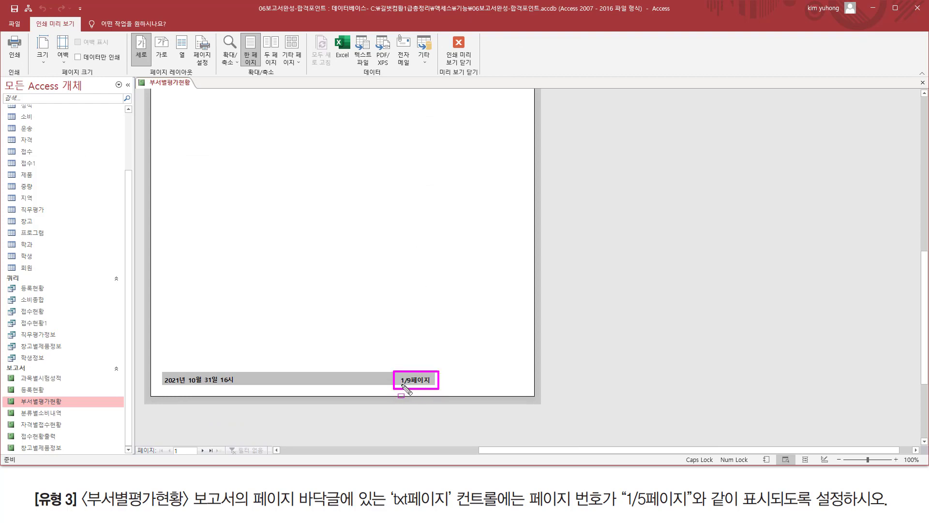
pyautogui.moveTo(626, 510); pyautogui.dragTo(693, 509)
# - Leave the print preview and close the property sheet and the 부서별평가현황 report, saving its design changes
pyautogui.moveTo(444, 33); pyautogui.dragTo(473, 67)
pyautogui.press('Escape')
pyautogui.click(466, 62)
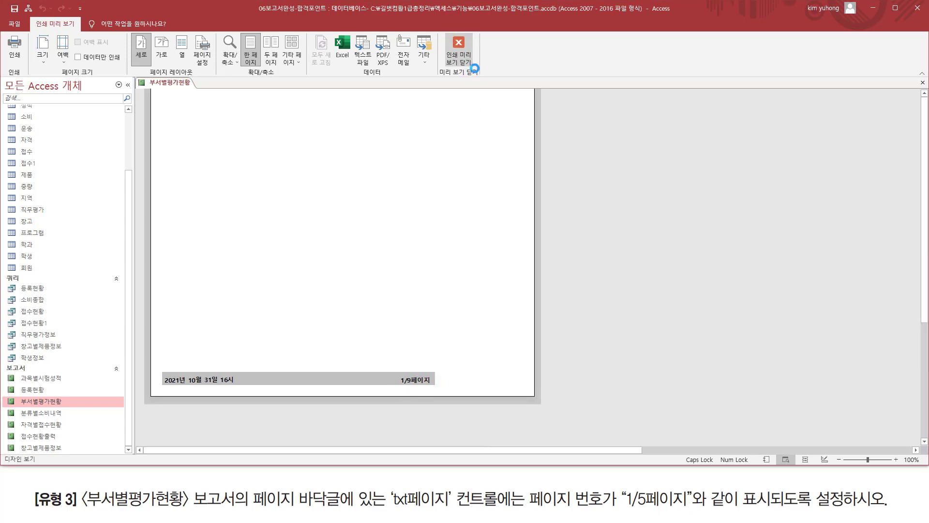
pyautogui.click(921, 84)
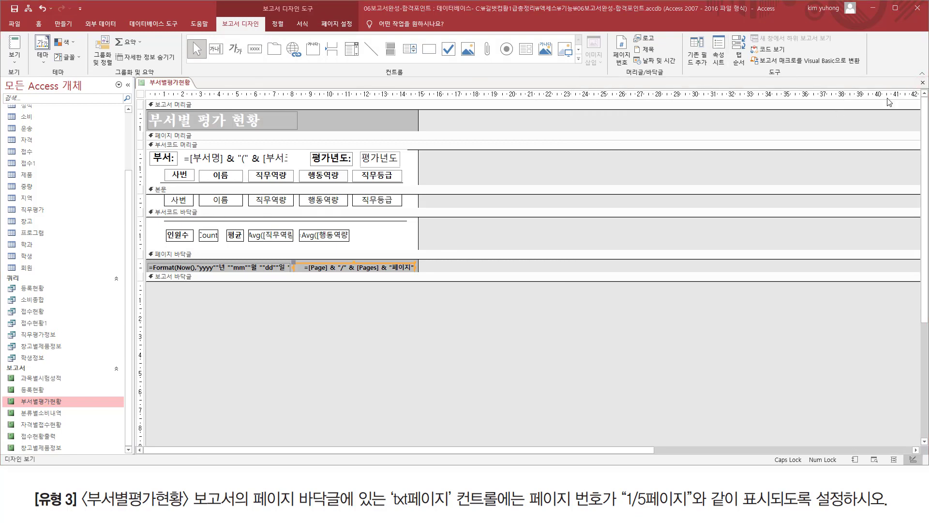
pyautogui.click(922, 82)
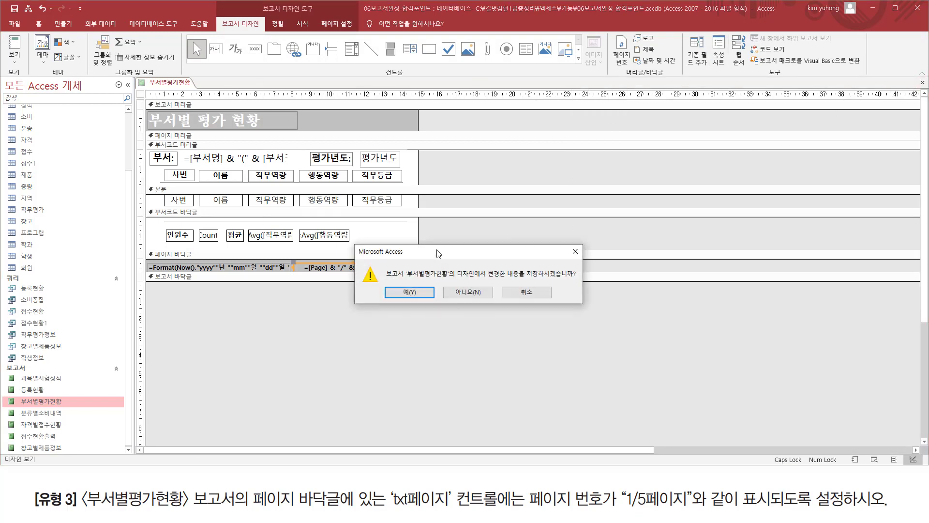
pyautogui.click(410, 293)
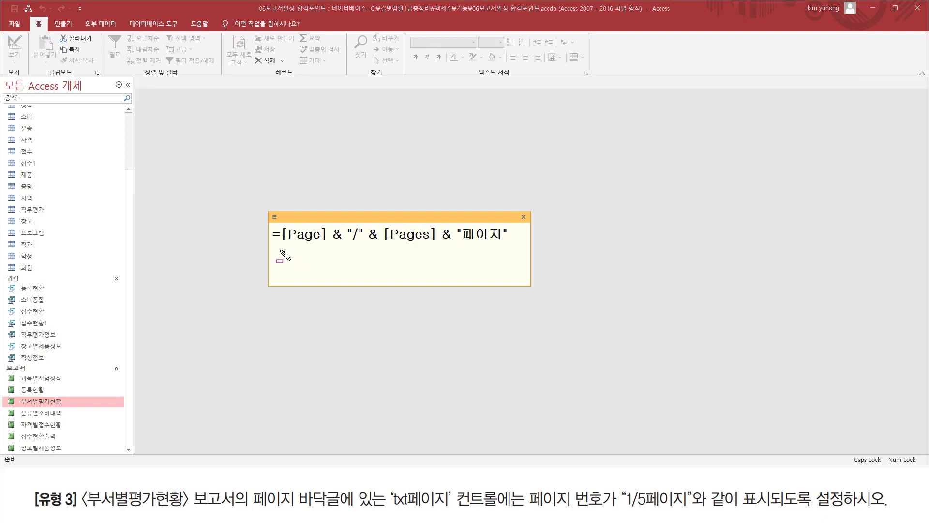
pyautogui.moveTo(282, 243); pyautogui.dragTo(327, 243)
pyautogui.moveTo(385, 243); pyautogui.dragTo(434, 244)
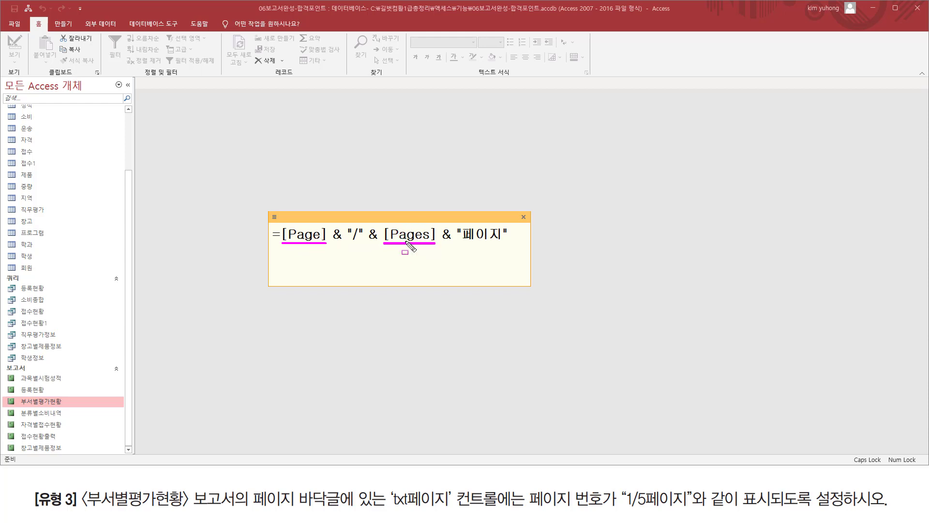
pyautogui.moveTo(349, 242); pyautogui.dragTo(360, 241)
pyautogui.moveTo(463, 242); pyautogui.dragTo(505, 241)
pyautogui.moveTo(279, 244); pyautogui.dragTo(505, 245)
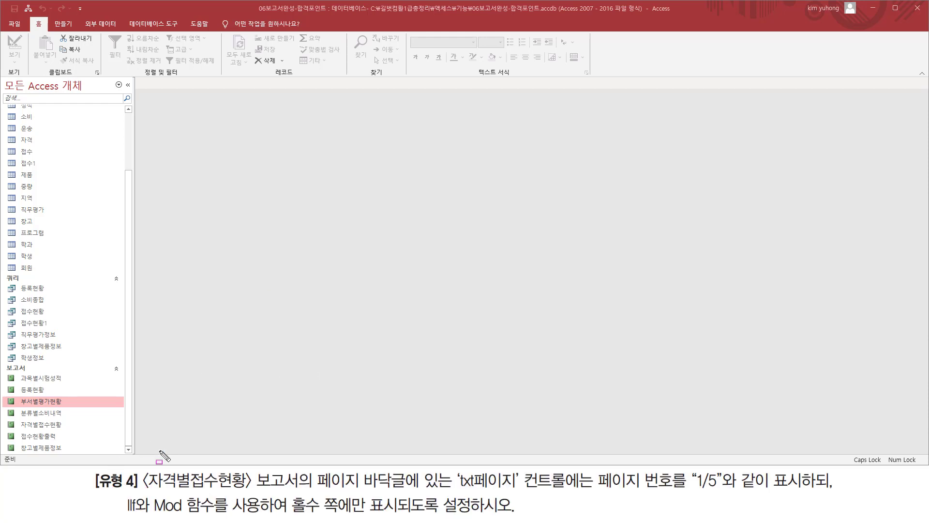
pyautogui.moveTo(146, 492); pyautogui.dragTo(308, 492)
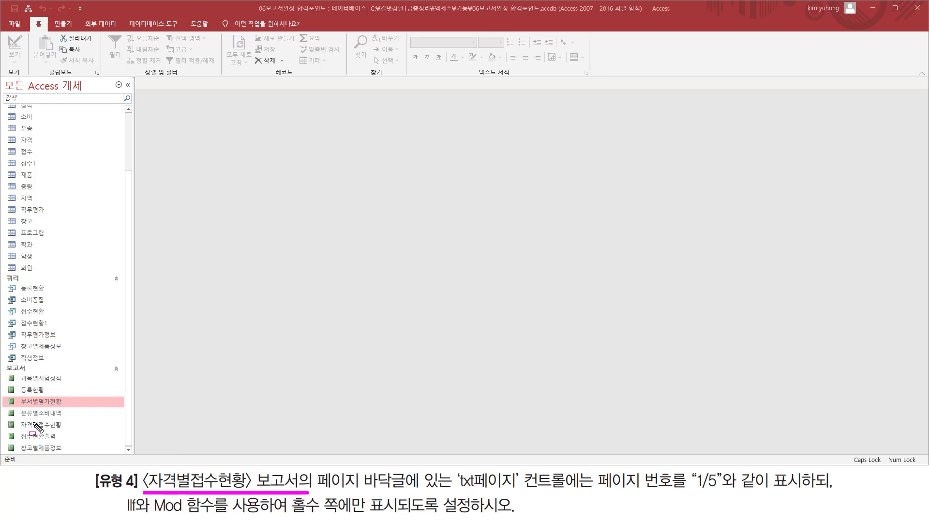
pyautogui.moveTo(13, 420); pyautogui.dragTo(71, 431)
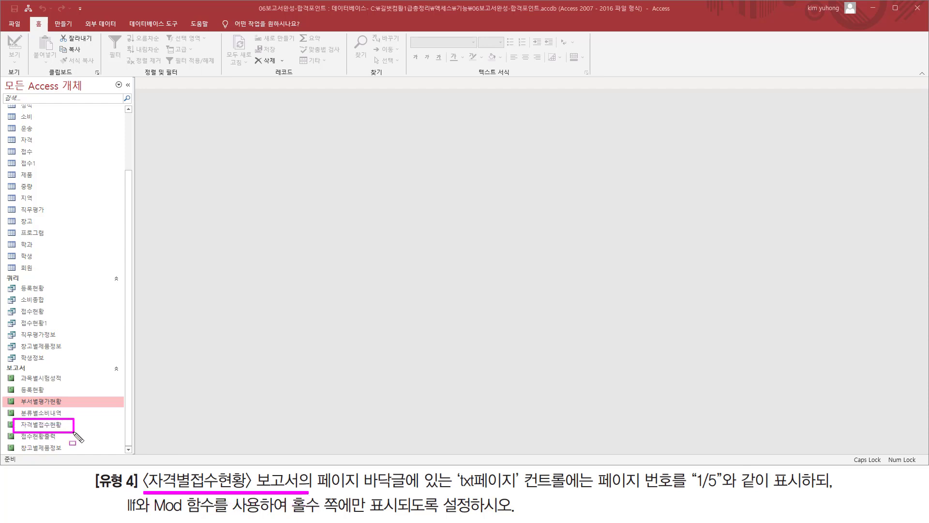
pyautogui.press('Escape')
# - Open the 자격별접수현황 report in Design View from the list of database reports
pyautogui.click(51, 425)
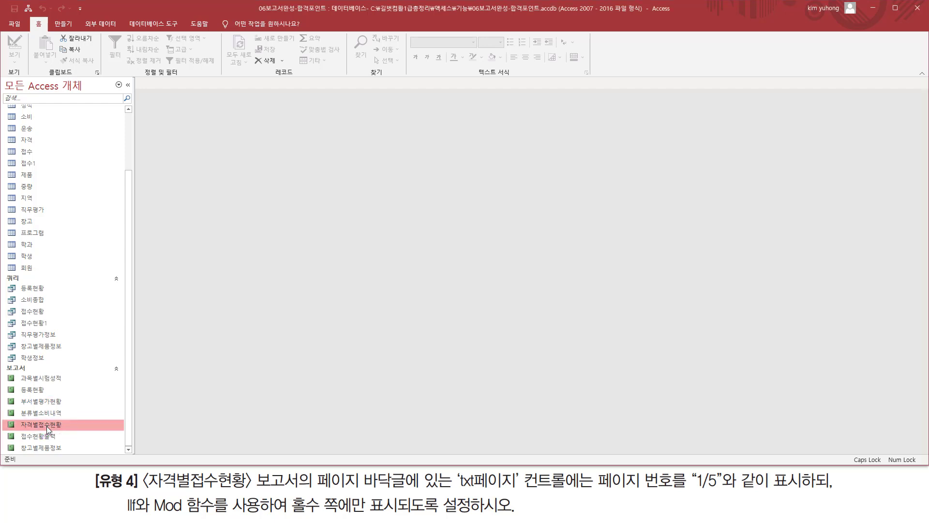
pyautogui.rightClick(47, 426)
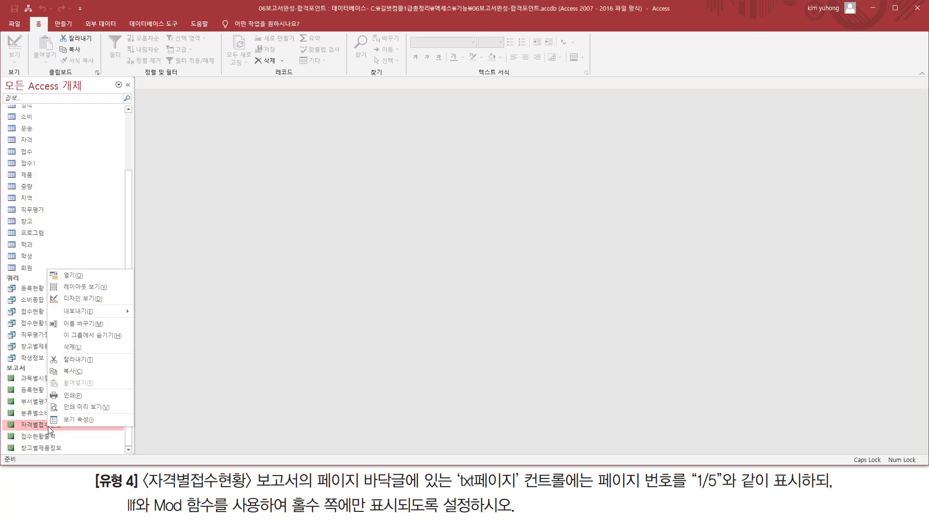
pyautogui.click(109, 299)
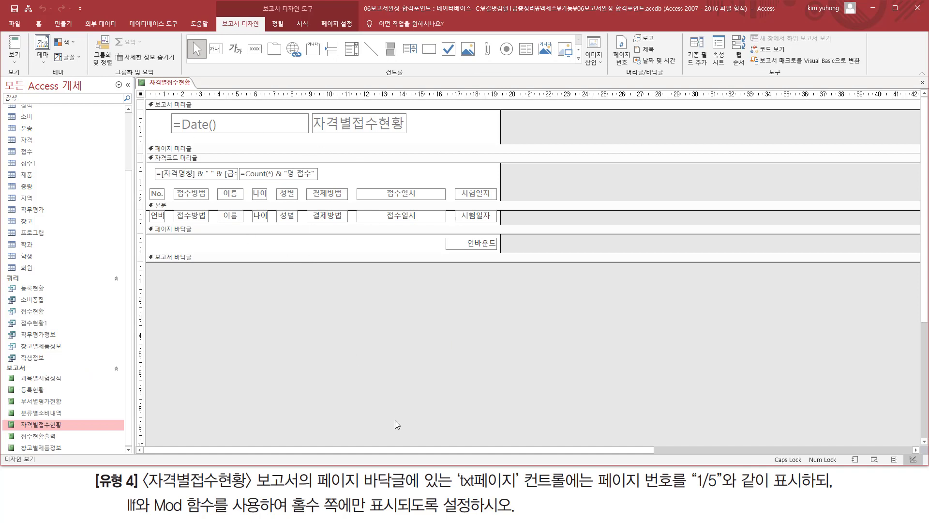
pyautogui.moveTo(318, 488); pyautogui.dragTo(417, 490)
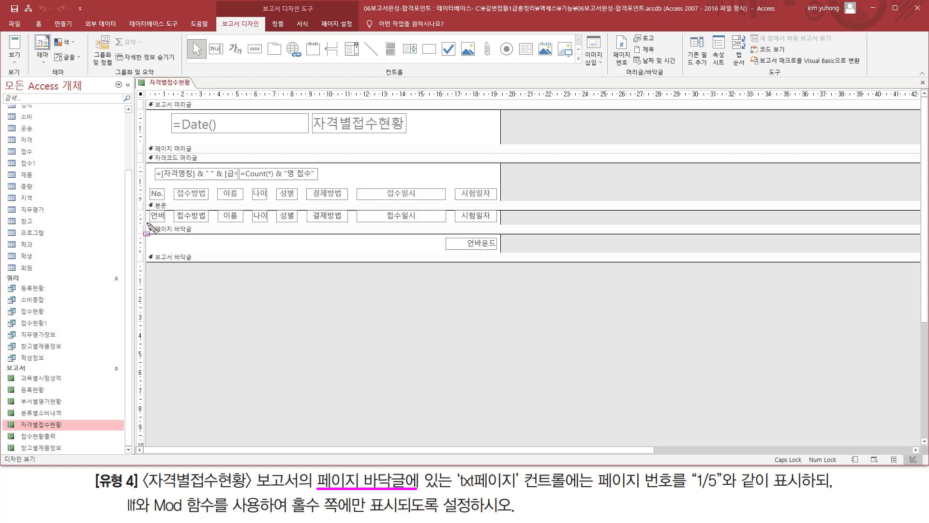
pyautogui.moveTo(148, 224)
pyautogui.mouseDown()
pyautogui.moveTo(408, 240)
pyautogui.moveTo(501, 264)
pyautogui.moveTo(504, 253)
pyautogui.mouseUp()
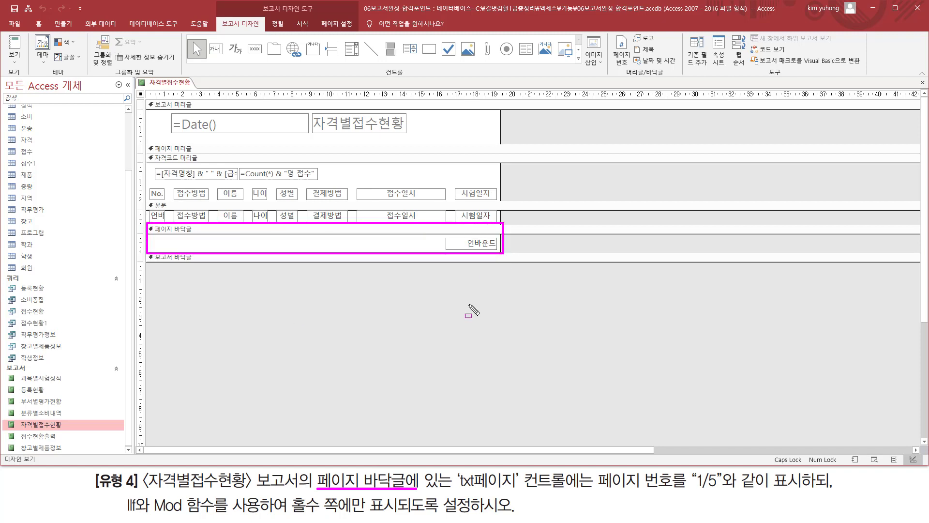
pyautogui.moveTo(457, 489); pyautogui.dragTo(578, 490)
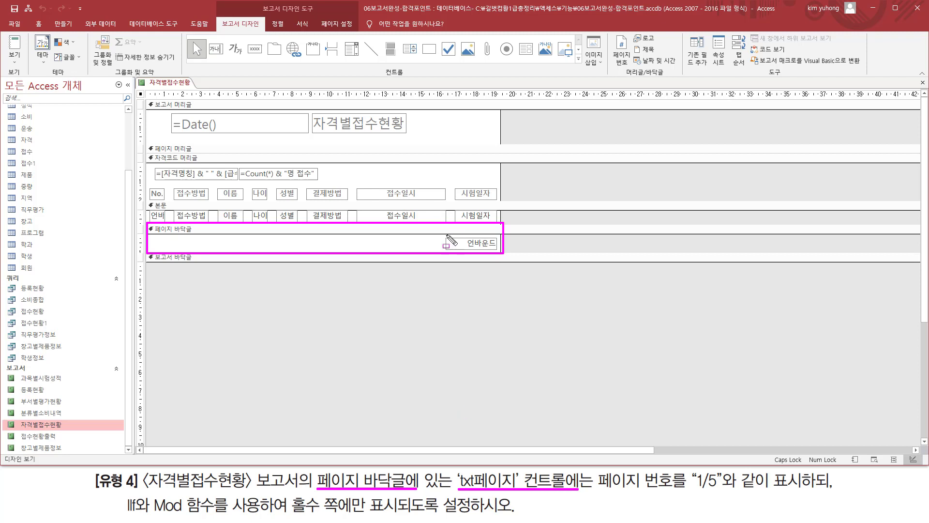
pyautogui.moveTo(445, 236)
pyautogui.mouseDown()
pyautogui.moveTo(455, 251)
pyautogui.moveTo(498, 251)
pyautogui.mouseUp()
pyautogui.press('Escape')
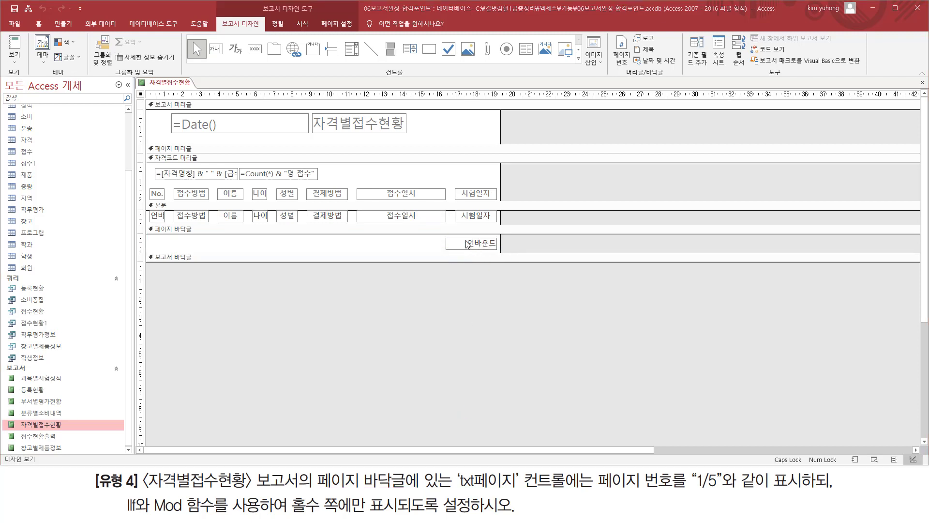
# - Open the property sheet of the unbound txt페이지 text box in the 자격별접수현황 page footer
pyautogui.click(467, 243)
pyautogui.doubleClick(459, 238)
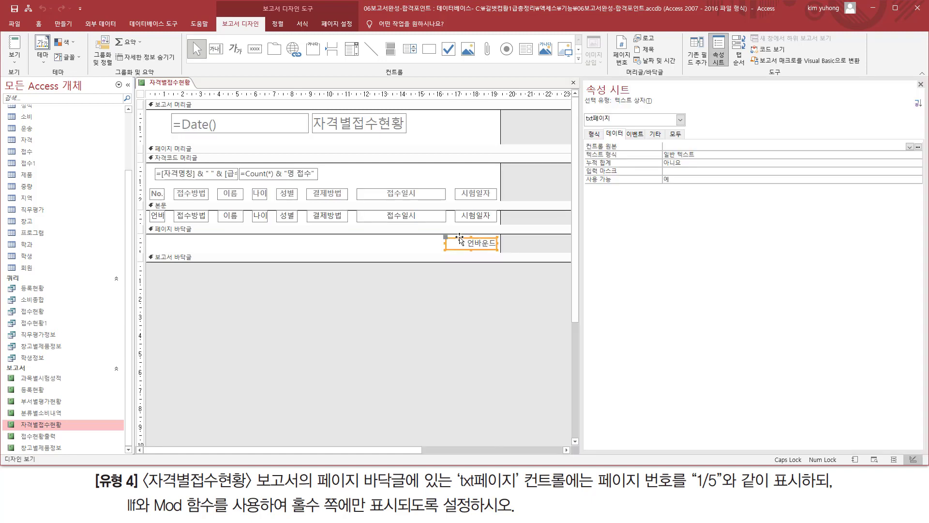
pyautogui.moveTo(583, 125); pyautogui.dragTo(620, 125)
pyautogui.moveTo(600, 490); pyautogui.dragTo(721, 489)
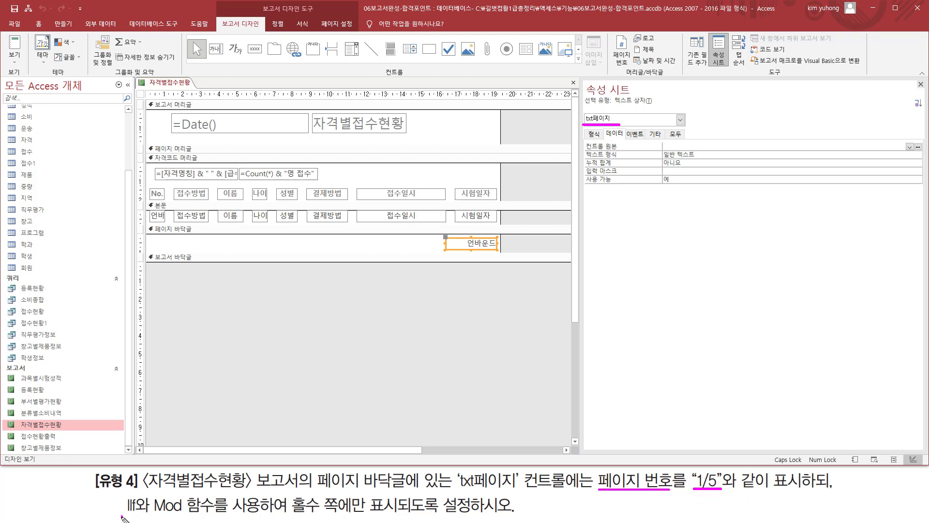
pyautogui.moveTo(122, 516); pyautogui.dragTo(256, 516)
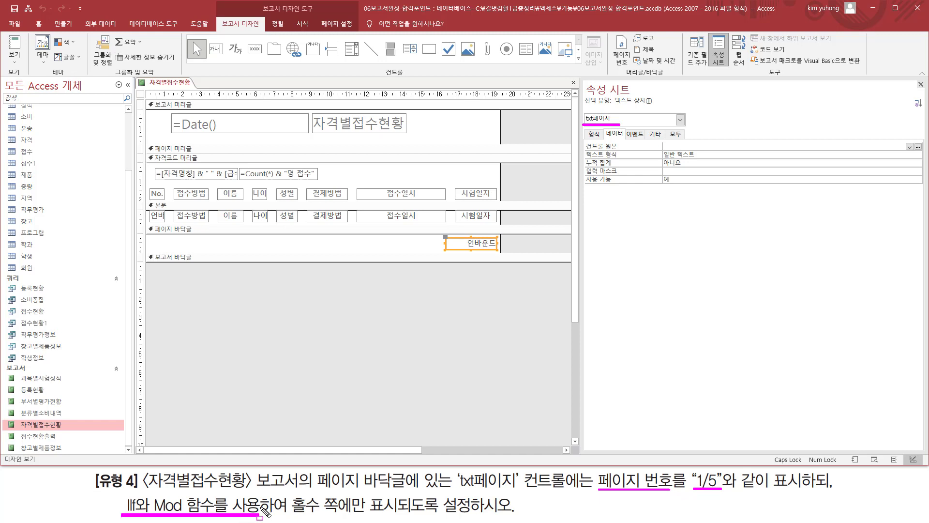
pyautogui.moveTo(289, 491)
pyautogui.mouseDown()
pyautogui.moveTo(357, 521)
pyautogui.moveTo(511, 517)
pyautogui.mouseUp()
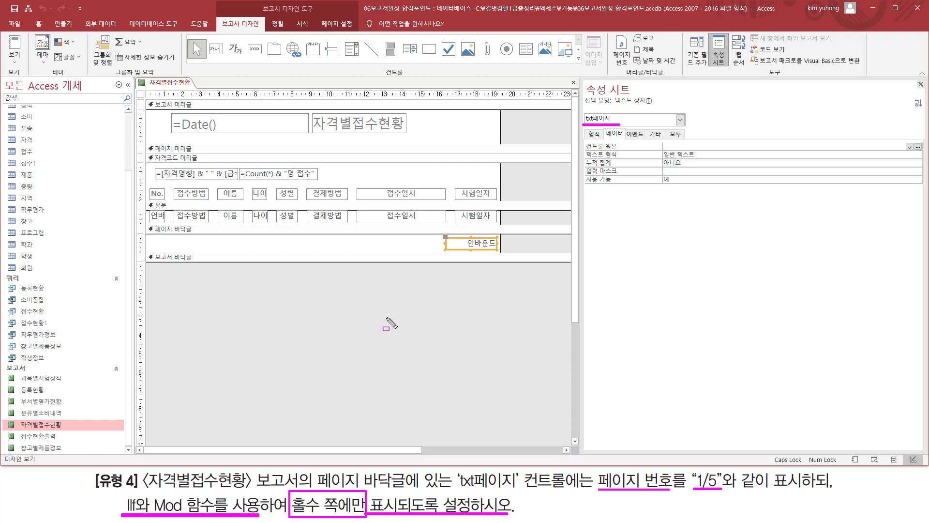
# - Set the control source of the txt페이지 text box to =[page] & "/" & [pages]
pyautogui.click(708, 146)
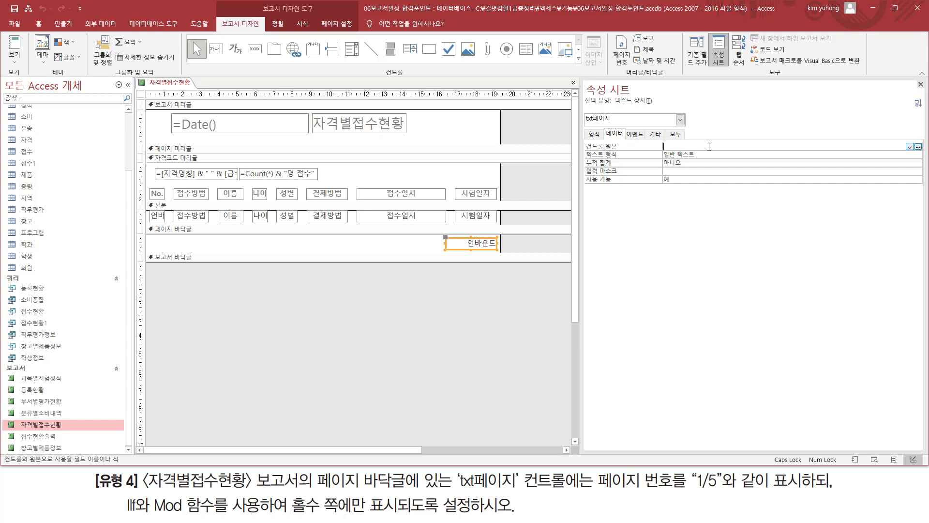
pyautogui.press('capslock')
pyautogui.write('=[ㅔㅁ')
pyautogui.write('ge]')
pyautogui.write('ges]')
pyautogui.write('"/')
pyautogui.write('"')
pyautogui.write(' &')
pyautogui.moveTo(728, 146); pyautogui.dragTo(685, 158)
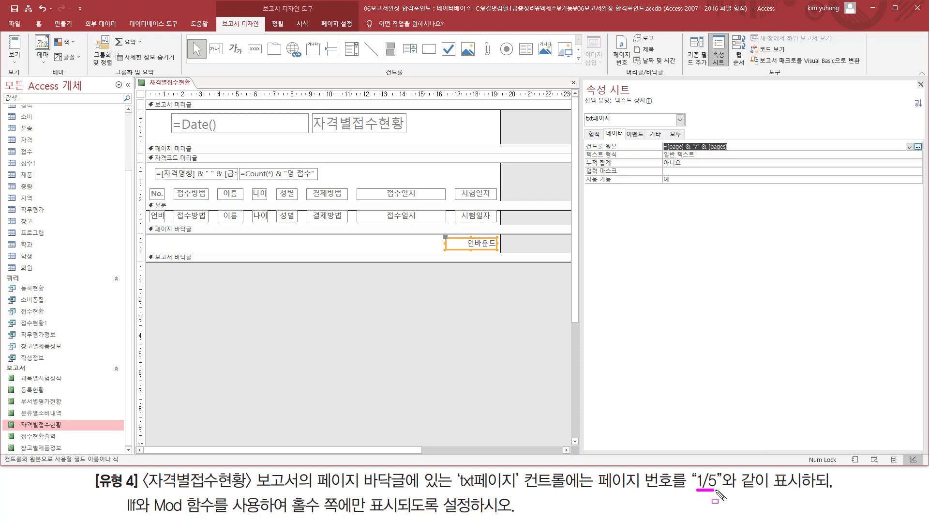
pyautogui.moveTo(697, 490); pyautogui.dragTo(715, 490)
pyautogui.press('Escape')
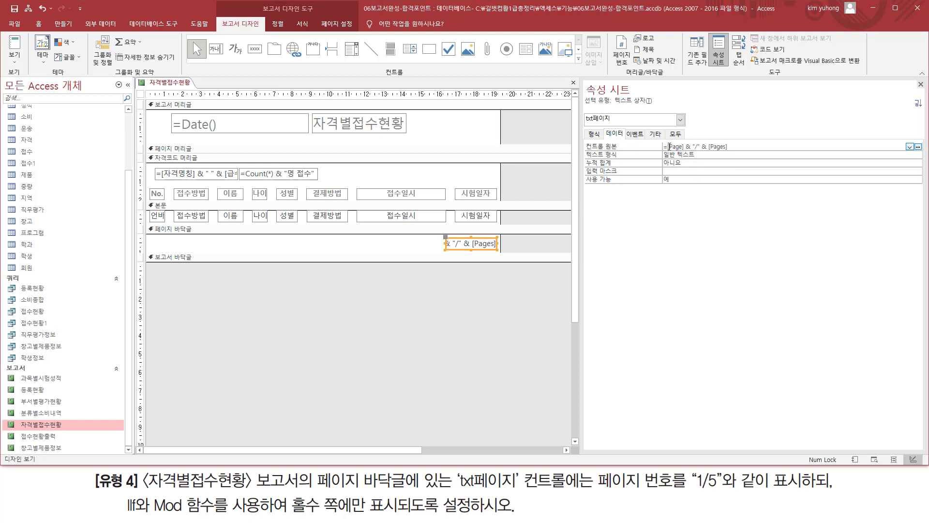
# - Cut the page number expression after the equals sign out of the txt페이지 control source
pyautogui.moveTo(668, 146); pyautogui.dragTo(774, 147)
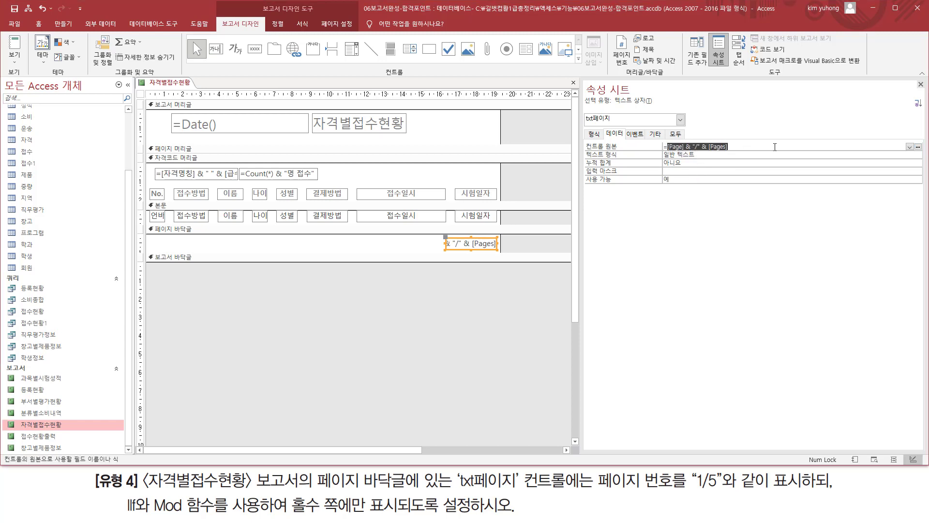
pyautogui.press('Delete')
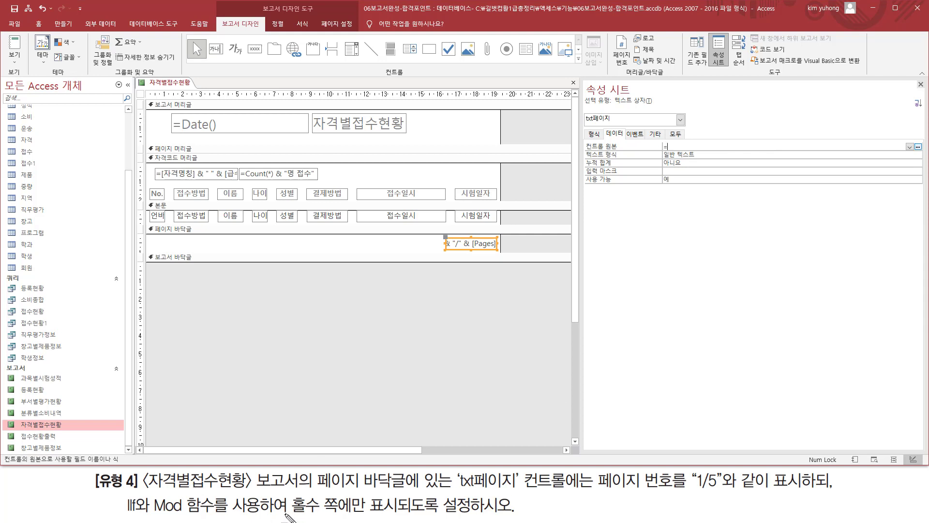
pyautogui.moveTo(285, 512); pyautogui.dragTo(364, 512)
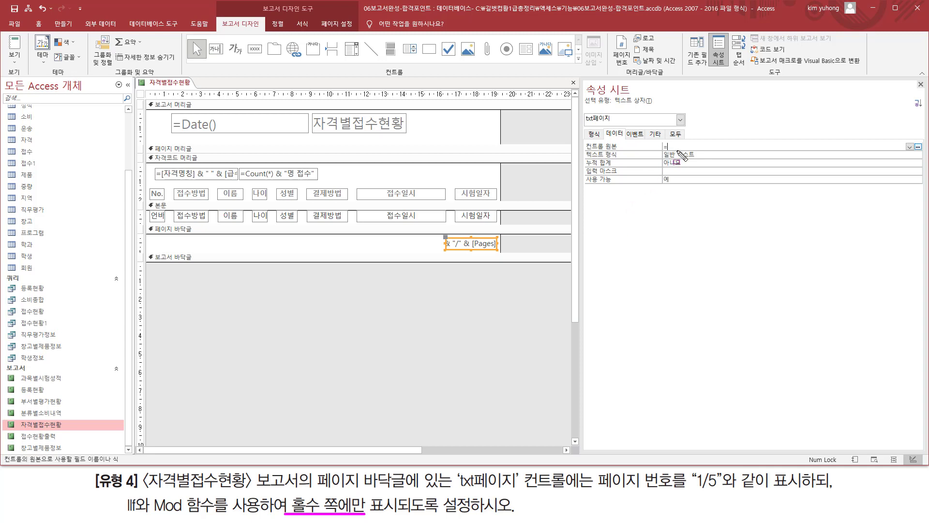
pyautogui.press('Escape')
pyautogui.click(719, 146)
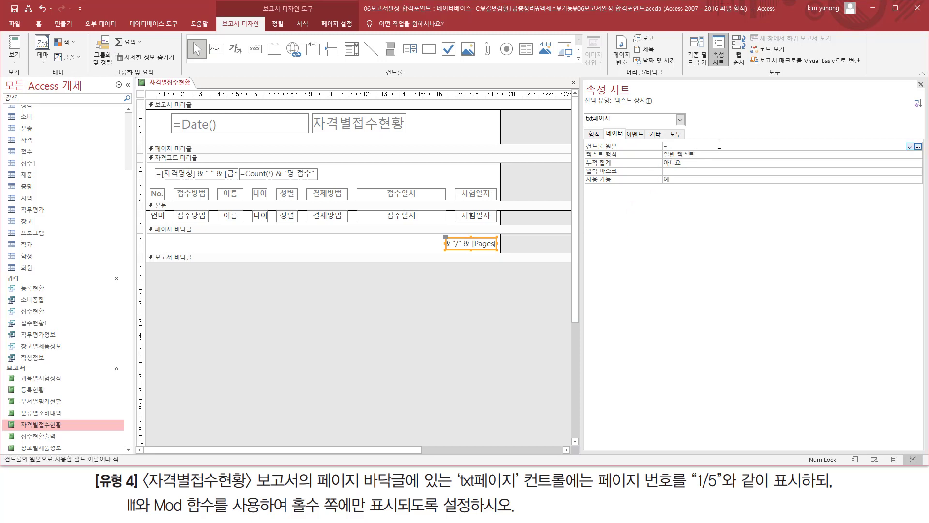
# - Complete the txt페이지 control source as =iif( [page] mod 2 =1 , [Page] & "/" & [Pages] , "" ), reusing the cut expression
pyautogui.write('iif')
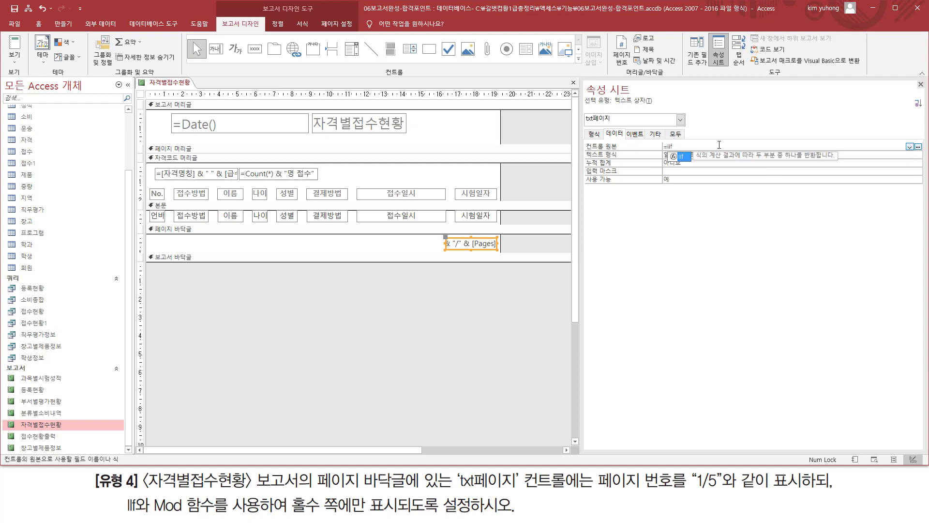
pyautogui.write('(')
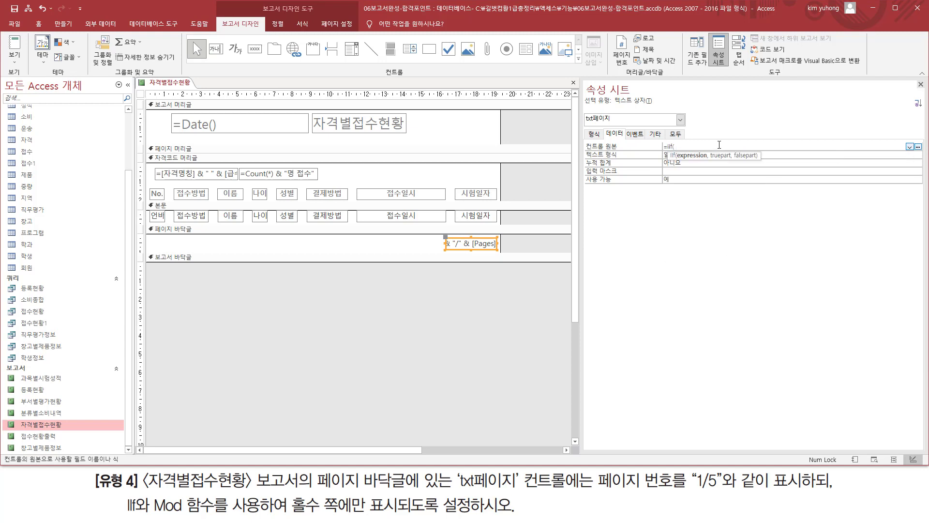
pyautogui.write(' [page')
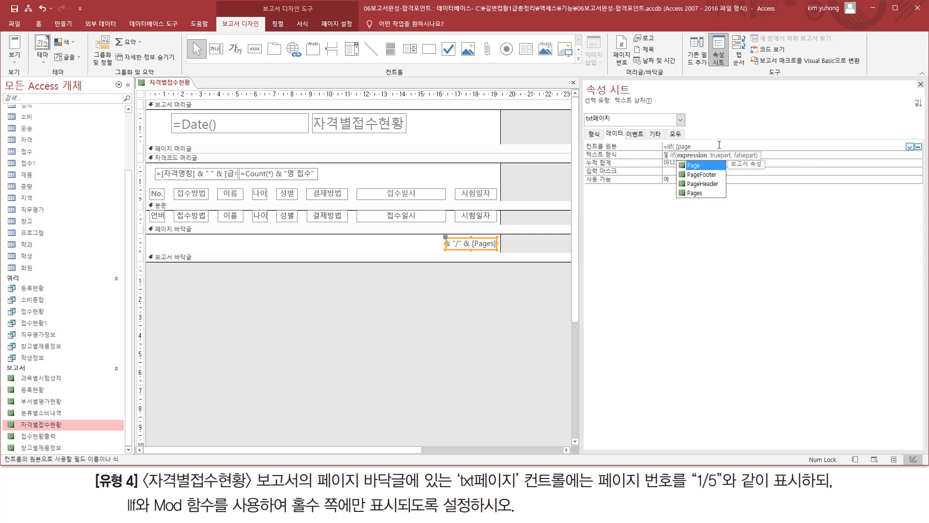
pyautogui.write(']')
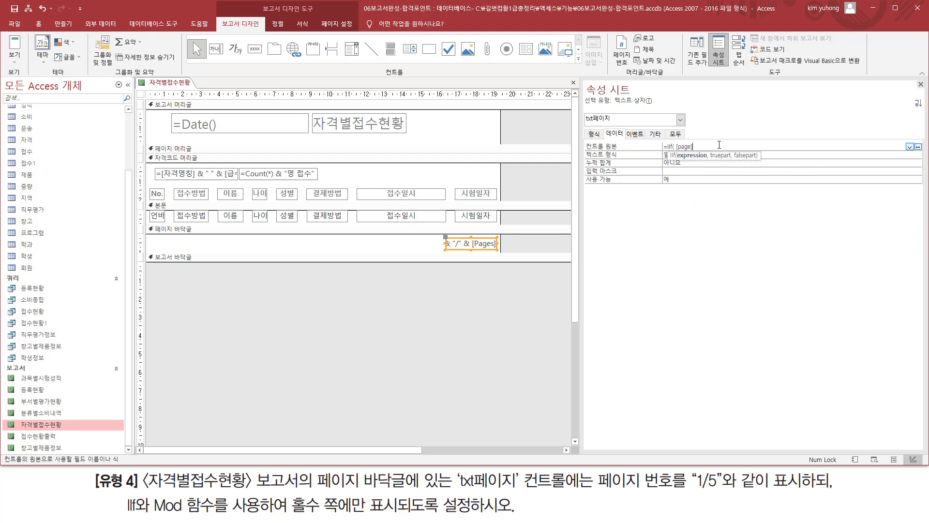
pyautogui.write(' mod 2 =')
pyautogui.write('1 ,')
pyautogui.write('[Page] & "/" & [Pages]')
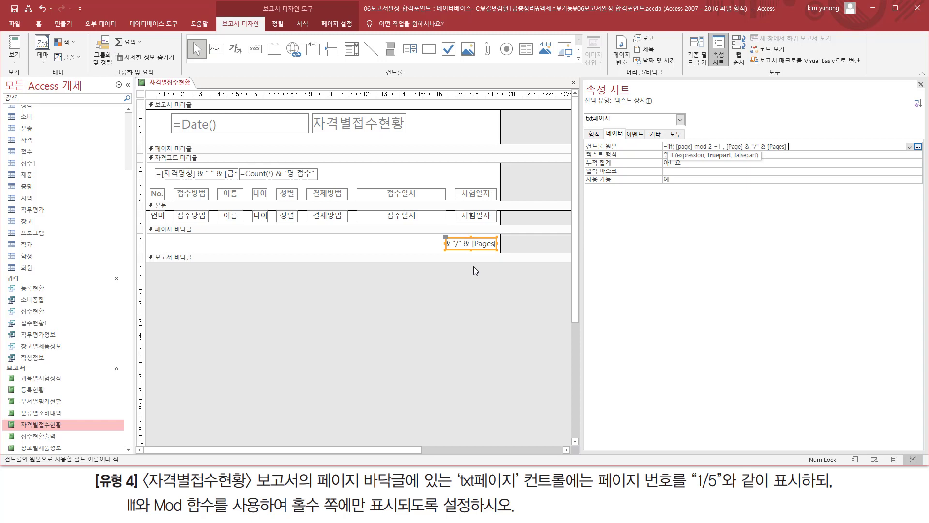
pyautogui.write(', "" )')
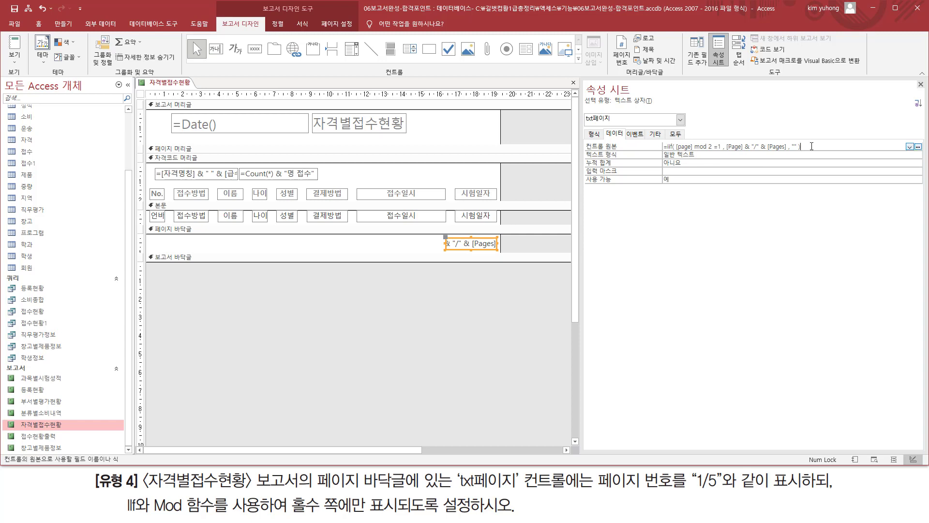
pyautogui.press('Return')
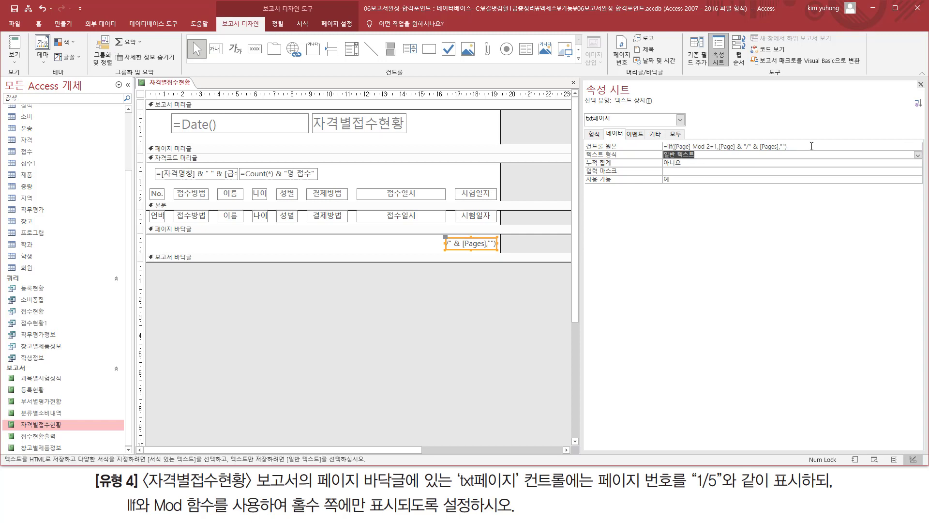
# - Close the property sheet and show the 자격별접수현황 report in Print Preview, checking the page number in the first page's footer
pyautogui.click(921, 85)
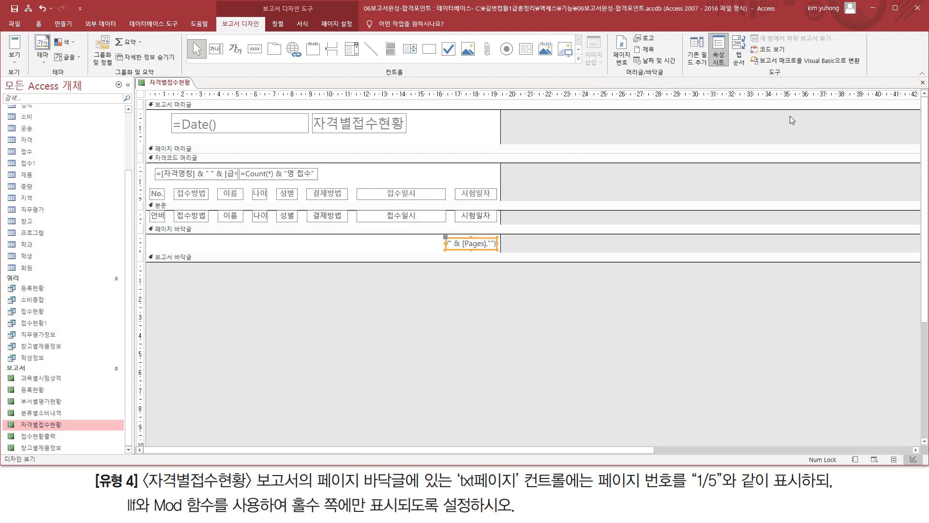
pyautogui.click(19, 65)
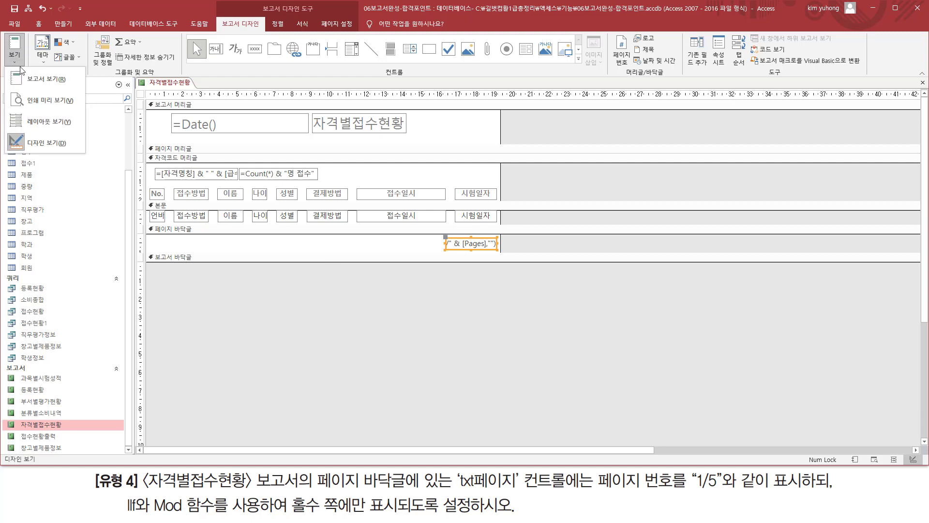
pyautogui.click(53, 106)
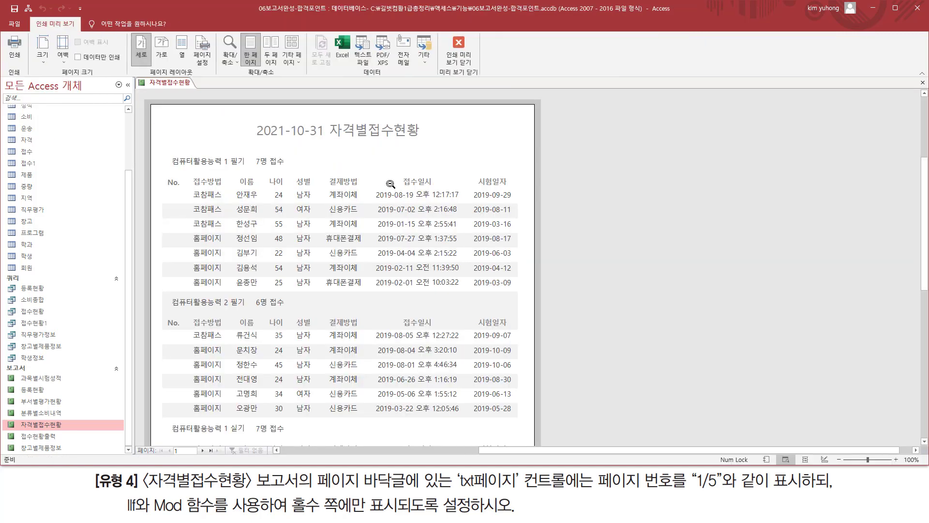
pyautogui.scroll(-5, 476, 243)
pyautogui.scroll(-5, 477, 247)
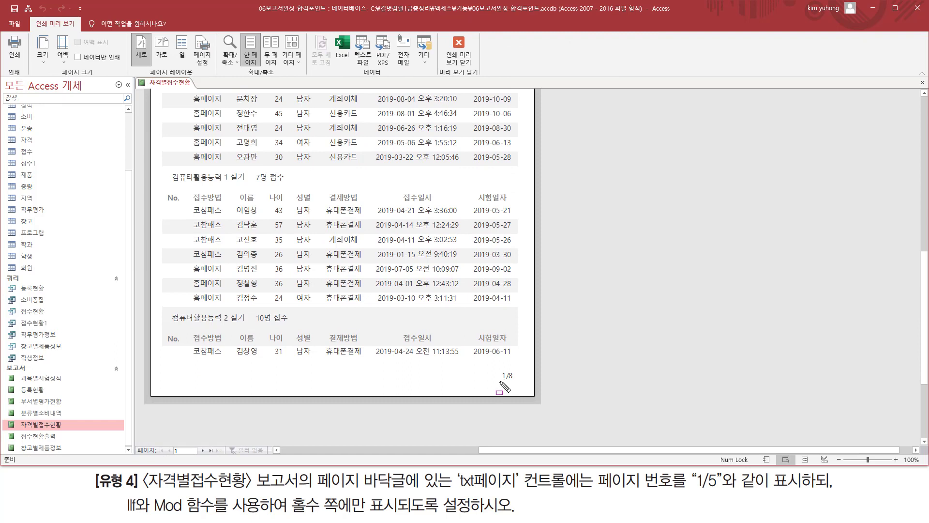
pyautogui.moveTo(498, 367); pyautogui.dragTo(520, 382)
pyautogui.moveTo(695, 489); pyautogui.dragTo(720, 490)
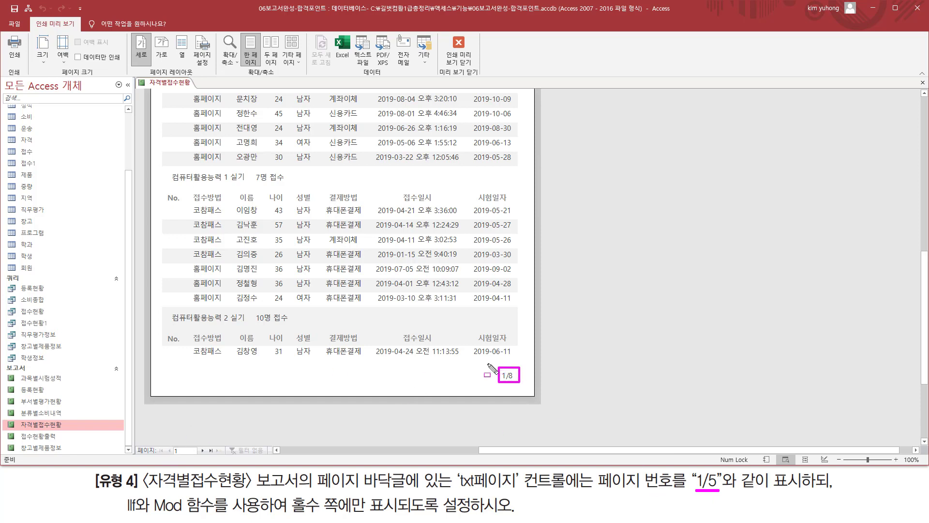
pyautogui.press('Escape')
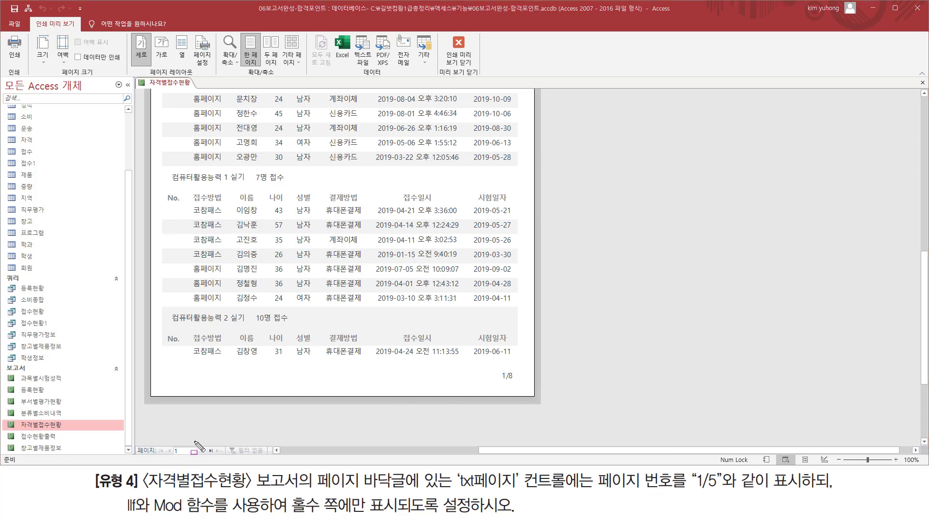
# - Go through pages 2, 3 and 4 of the preview and check the page number area in each footer
pyautogui.moveTo(197, 441); pyautogui.dragTo(207, 458)
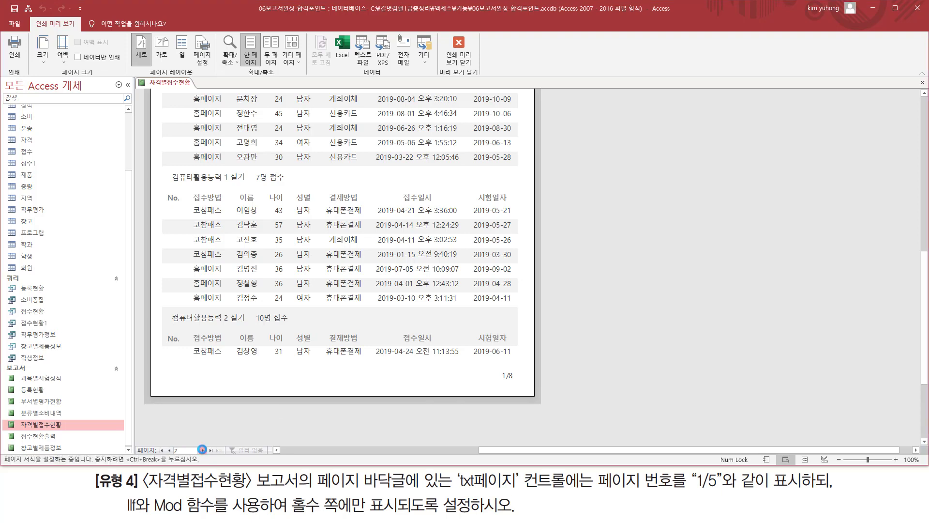
pyautogui.click(203, 450)
pyautogui.moveTo(170, 441); pyautogui.dragTo(189, 456)
pyautogui.moveTo(492, 364); pyautogui.dragTo(527, 387)
pyautogui.press('Escape')
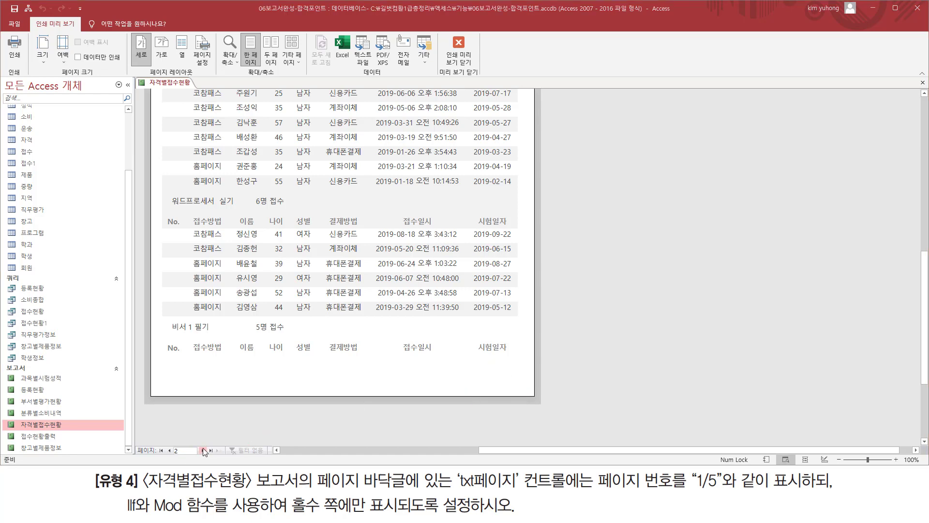
pyautogui.click(203, 450)
pyautogui.moveTo(495, 364); pyautogui.dragTo(525, 386)
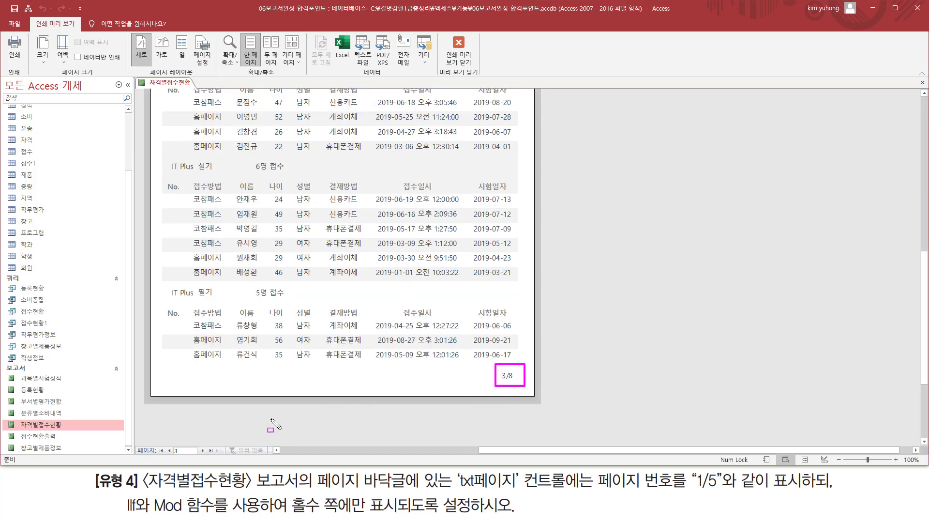
pyautogui.press('Escape')
pyautogui.click(203, 451)
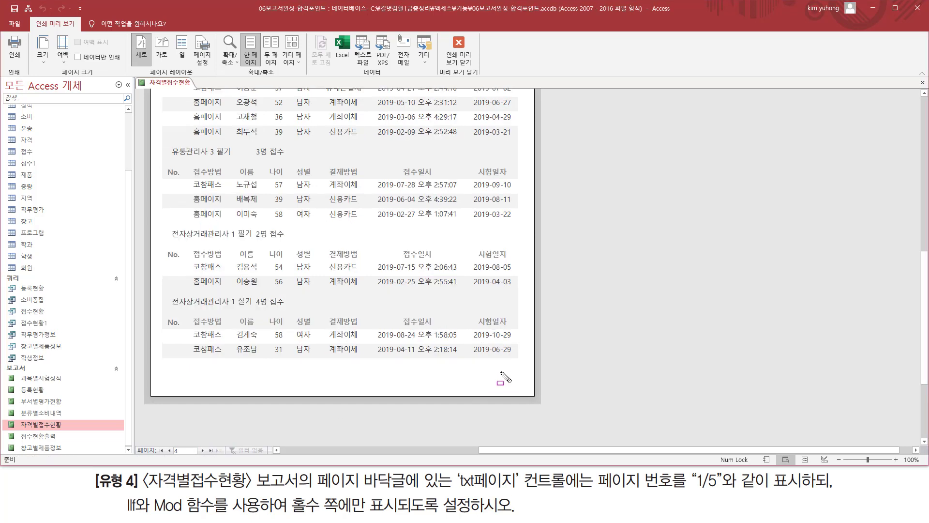
pyautogui.moveTo(499, 371); pyautogui.dragTo(524, 387)
pyautogui.press('Escape')
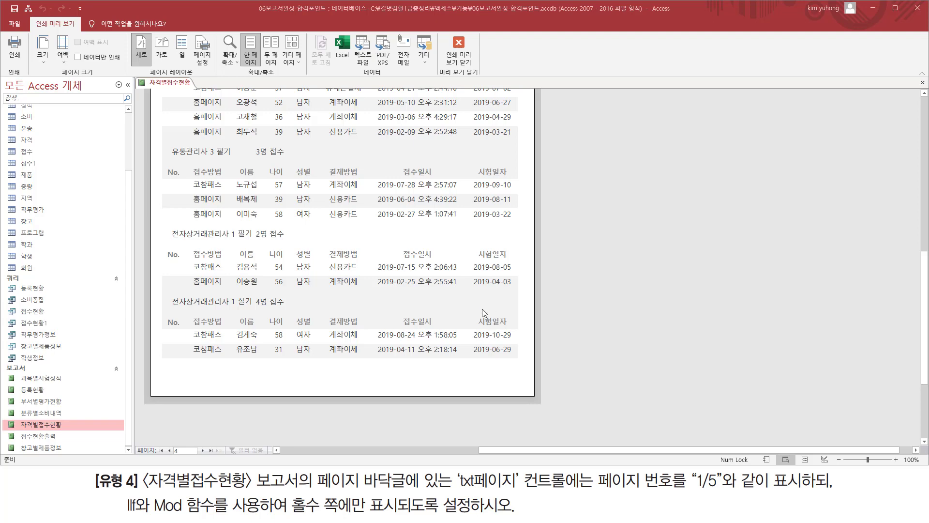
# - Leave the print preview and close the 자격별접수현황 report, saving its design changes
pyautogui.click(460, 50)
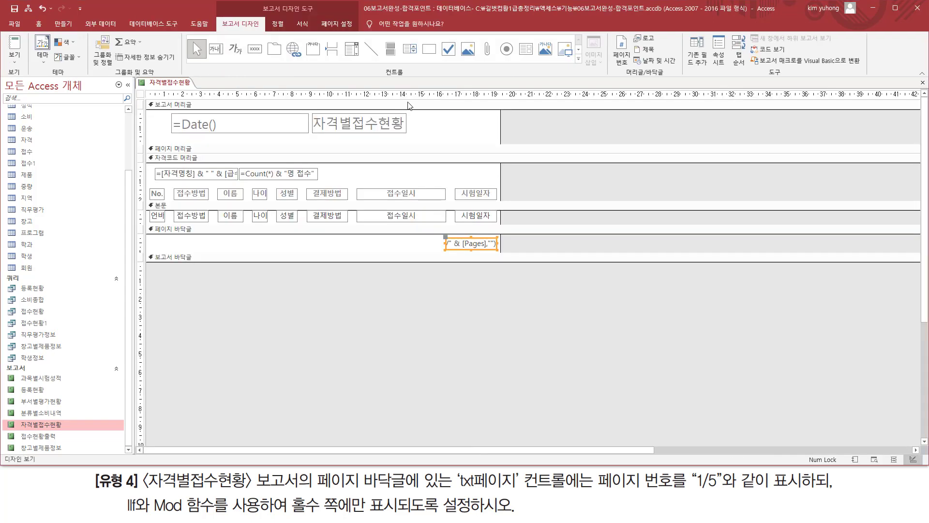
pyautogui.click(922, 82)
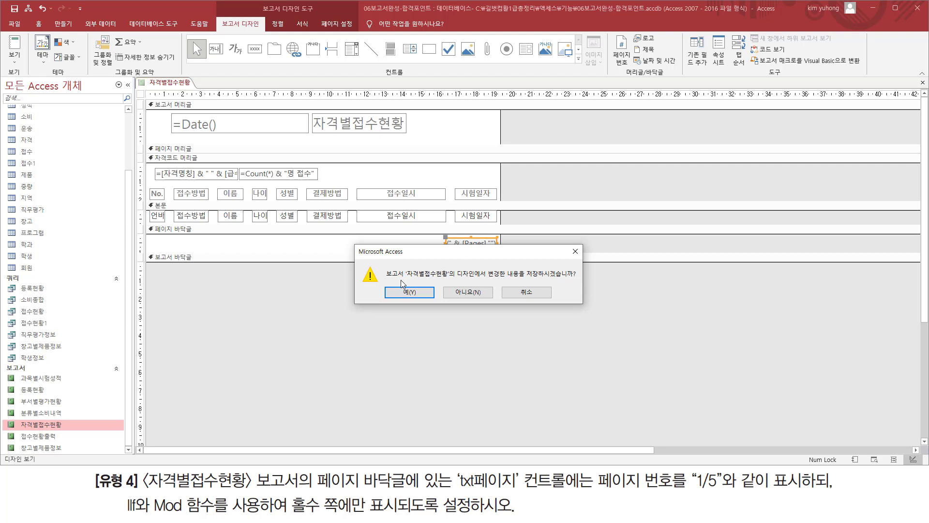
pyautogui.click(404, 292)
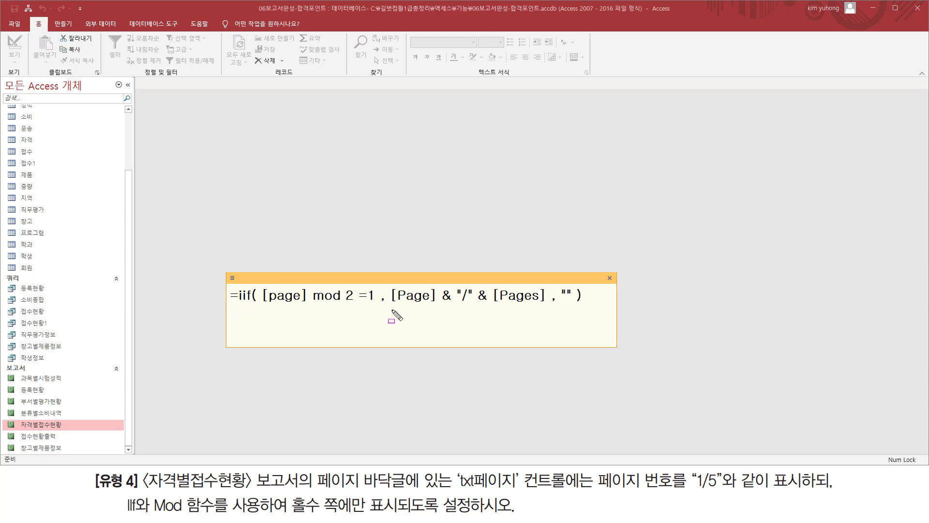
pyautogui.moveTo(387, 305)
pyautogui.mouseDown()
pyautogui.moveTo(537, 305)
pyautogui.moveTo(549, 302)
pyautogui.moveTo(546, 285)
pyautogui.mouseUp()
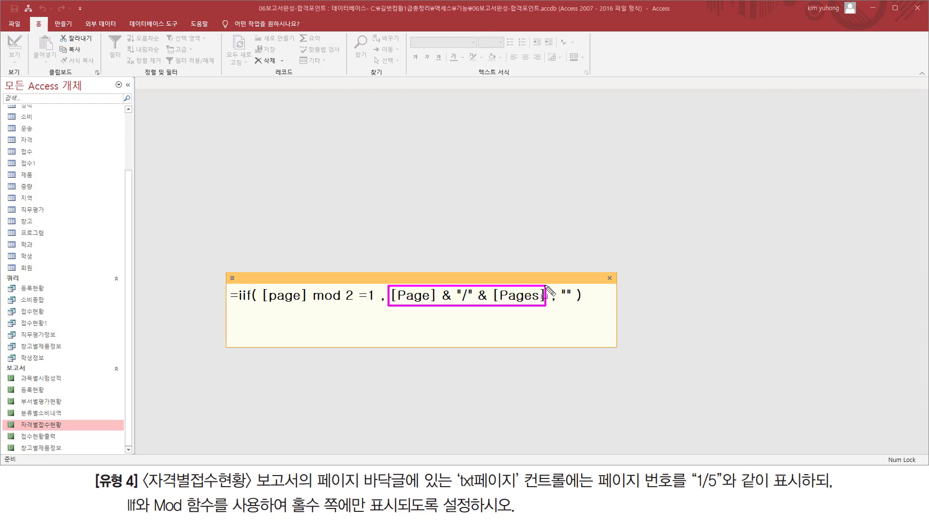
pyautogui.moveTo(696, 489); pyautogui.dragTo(717, 489)
pyautogui.moveTo(300, 515)
pyautogui.mouseDown()
pyautogui.moveTo(288, 515)
pyautogui.moveTo(364, 515)
pyautogui.mouseUp()
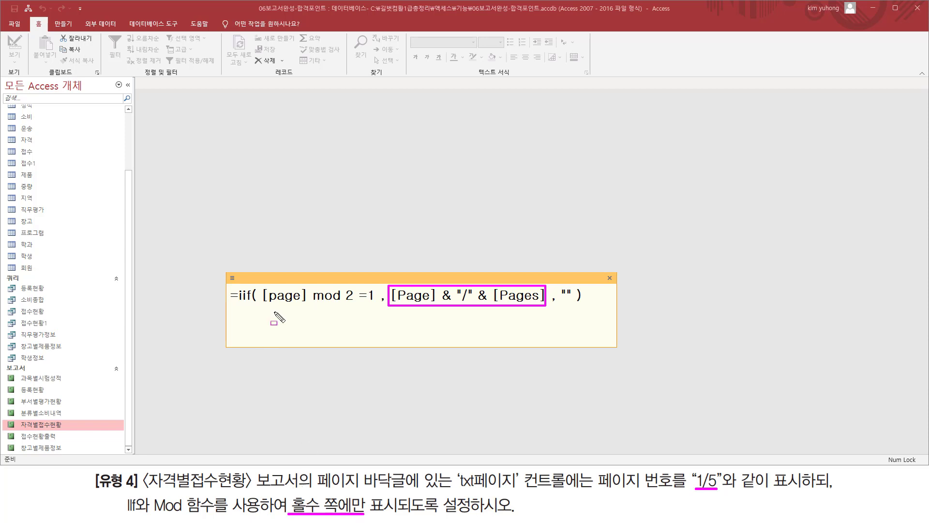
pyautogui.moveTo(263, 305)
pyautogui.mouseDown()
pyautogui.moveTo(356, 305)
pyautogui.moveTo(354, 286)
pyautogui.mouseUp()
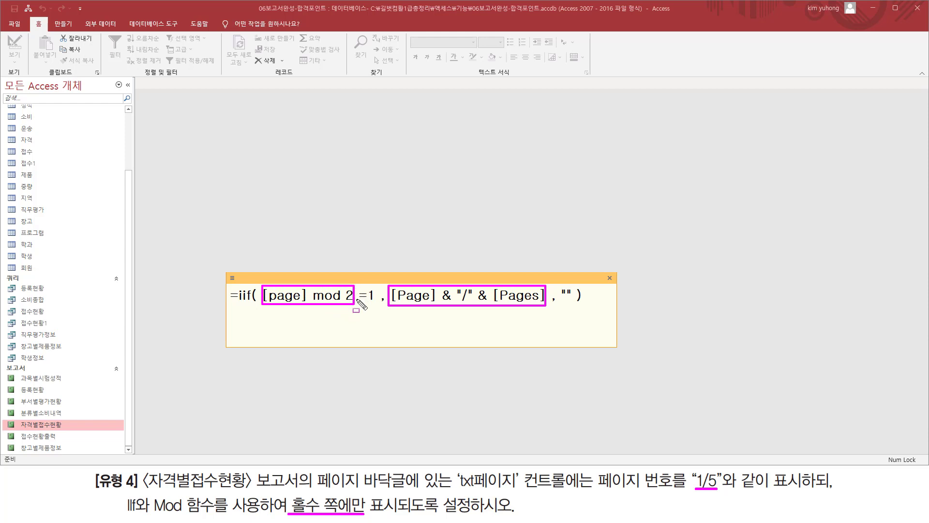
pyautogui.moveTo(357, 302); pyautogui.dragTo(373, 302)
pyautogui.moveTo(260, 309)
pyautogui.mouseDown()
pyautogui.moveTo(545, 312)
pyautogui.moveTo(574, 303)
pyautogui.mouseUp()
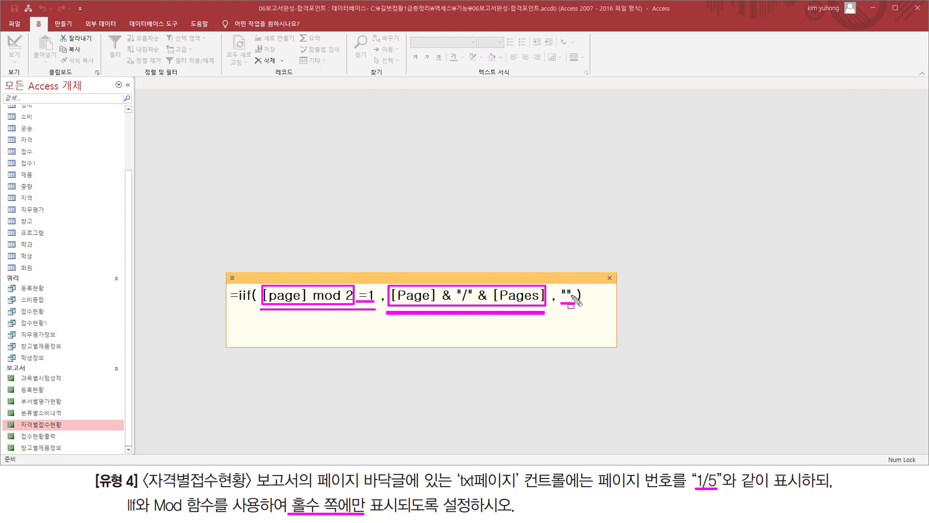
pyautogui.press('Escape')
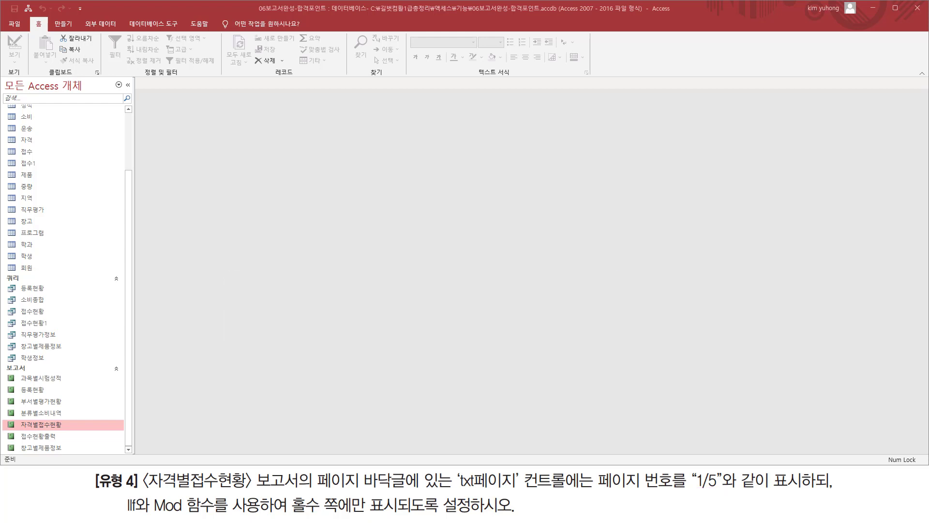
# - Open the 과목별시험성적 report and look over its 학번, 성명, 학년 and 평가 columns
pyautogui.click(298, 292)
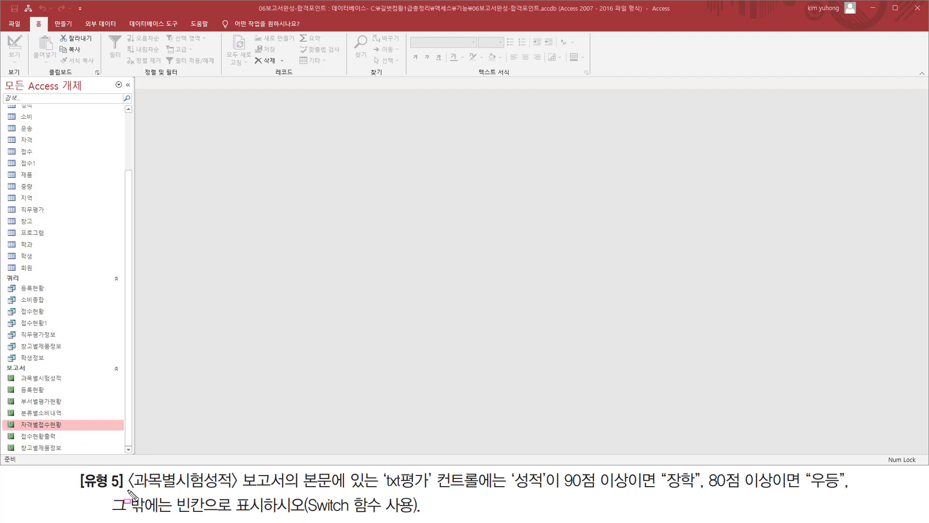
pyautogui.moveTo(128, 490); pyautogui.dragTo(487, 491)
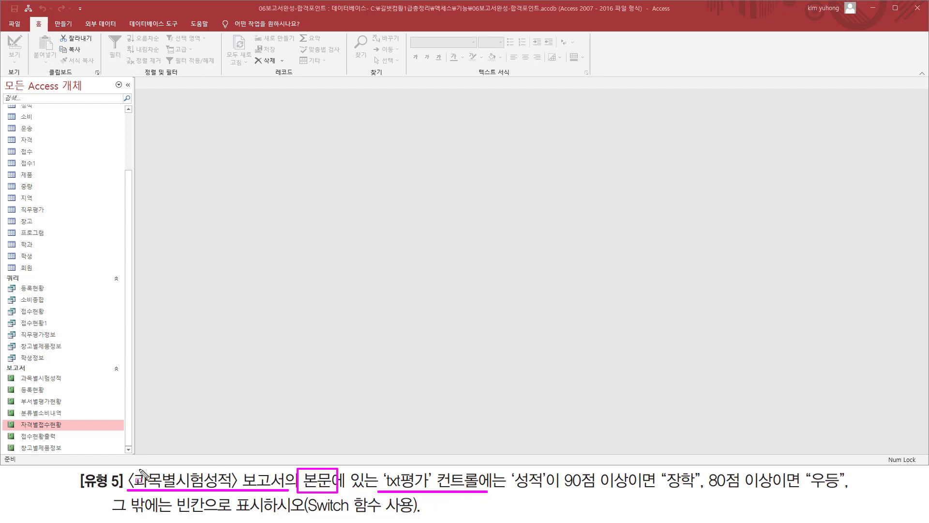
pyautogui.moveTo(17, 372); pyautogui.dragTo(69, 382)
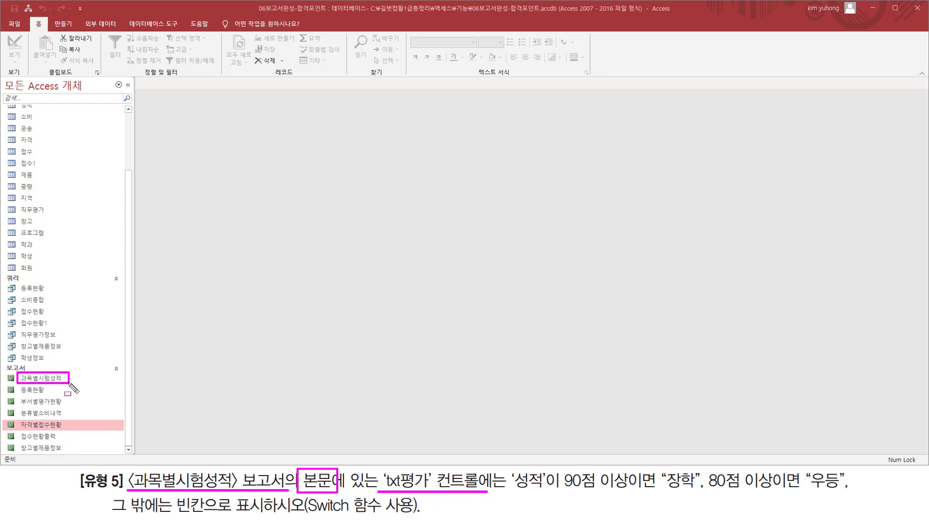
pyautogui.doubleClick(51, 378)
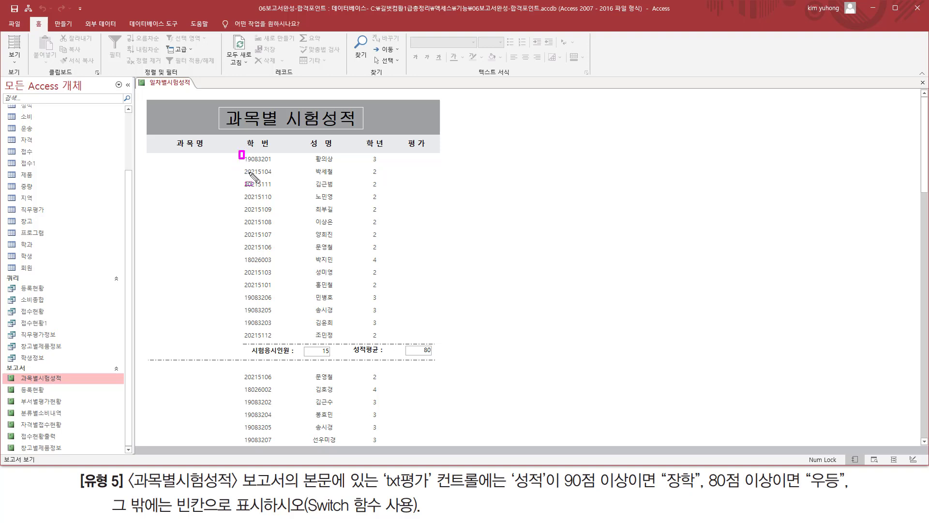
pyautogui.moveTo(240, 151); pyautogui.dragTo(280, 344)
pyautogui.moveTo(313, 150)
pyautogui.mouseDown()
pyautogui.moveTo(333, 380)
pyautogui.moveTo(335, 350)
pyautogui.mouseUp()
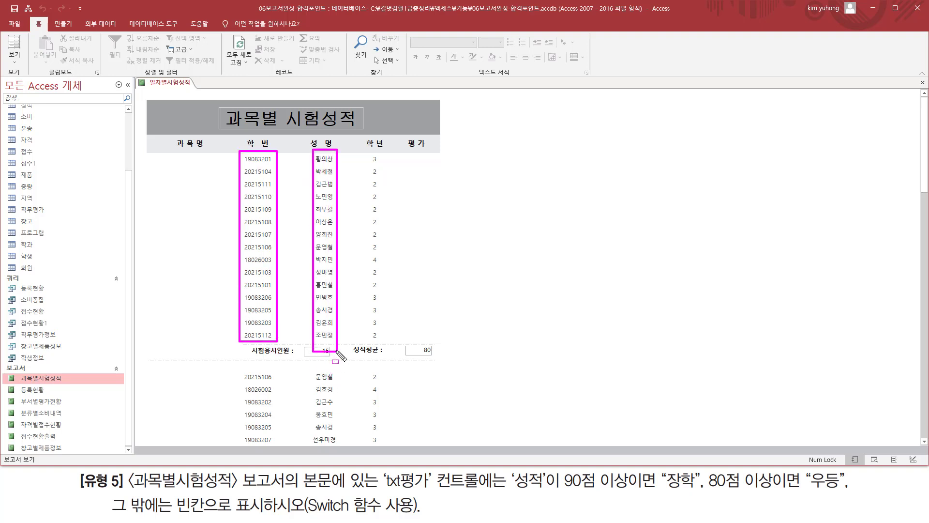
pyautogui.moveTo(365, 154); pyautogui.dragTo(381, 334)
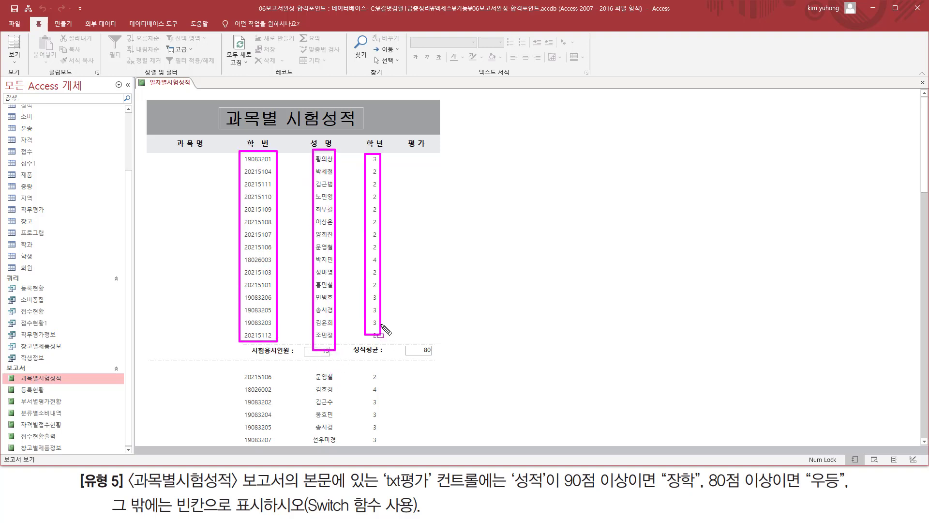
pyautogui.moveTo(406, 136)
pyautogui.mouseDown()
pyautogui.moveTo(436, 149)
pyautogui.moveTo(414, 166)
pyautogui.moveTo(431, 336)
pyautogui.mouseUp()
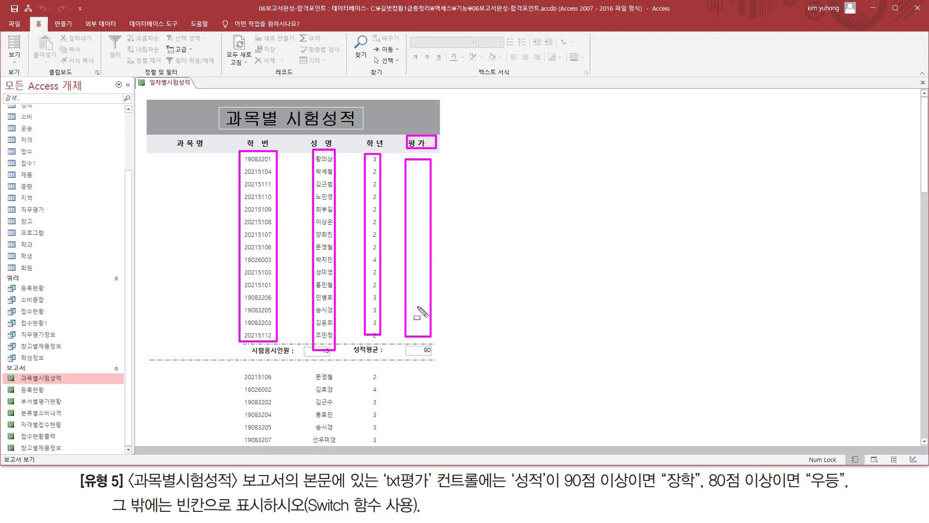
pyautogui.press('Escape')
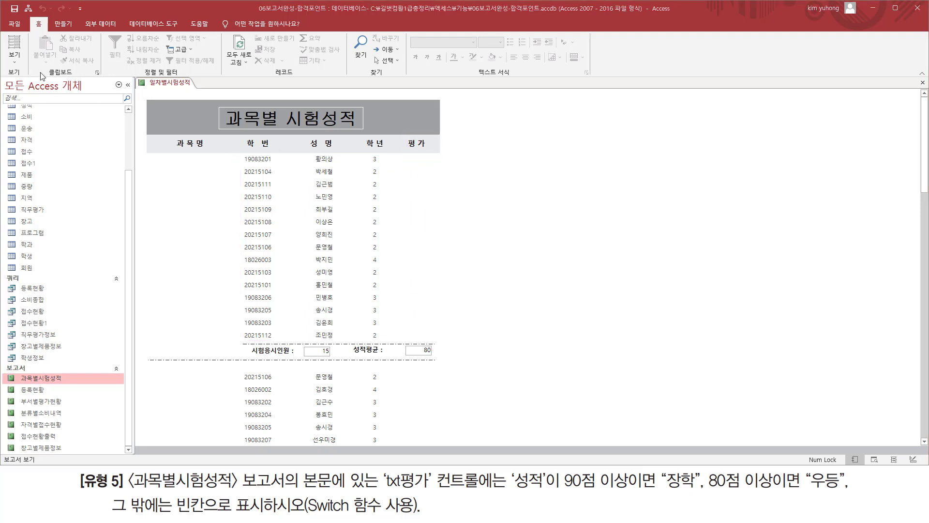
# - Switch the 과목별시험성적 report to Design View and open the properties of the txt평가 text box in the 본문 section
pyautogui.rightClick(181, 86)
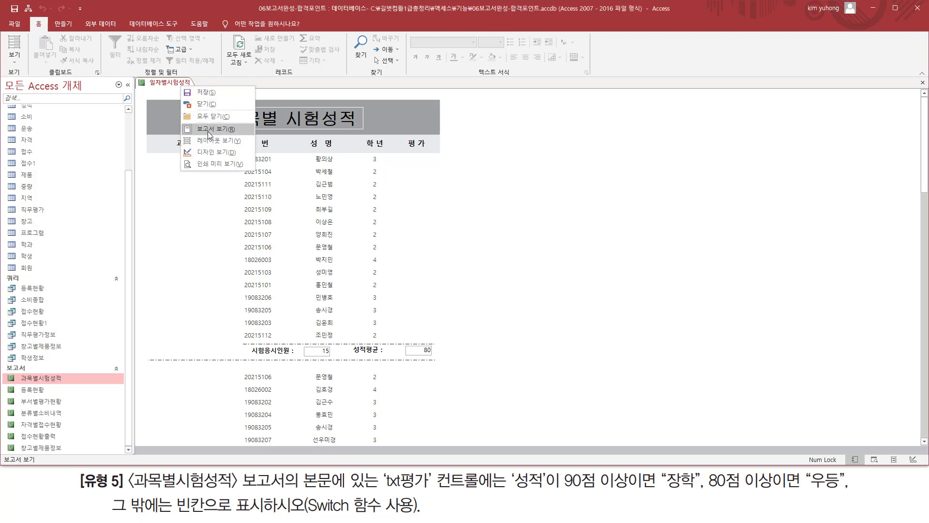
pyautogui.click(206, 152)
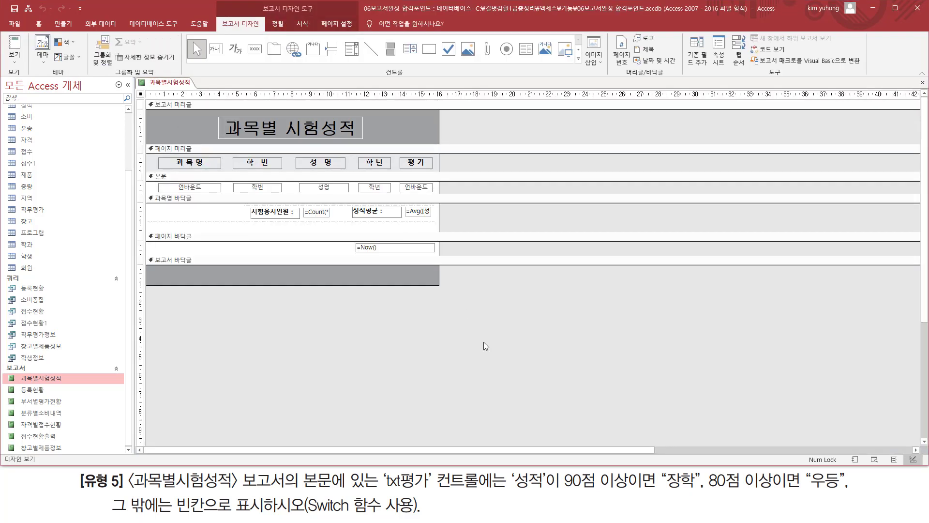
pyautogui.hotkey('ctrl', '2')
pyautogui.moveTo(405, 158)
pyautogui.mouseDown()
pyautogui.moveTo(434, 169)
pyautogui.moveTo(439, 194)
pyautogui.mouseUp()
pyautogui.press('Escape')
pyautogui.click(423, 192)
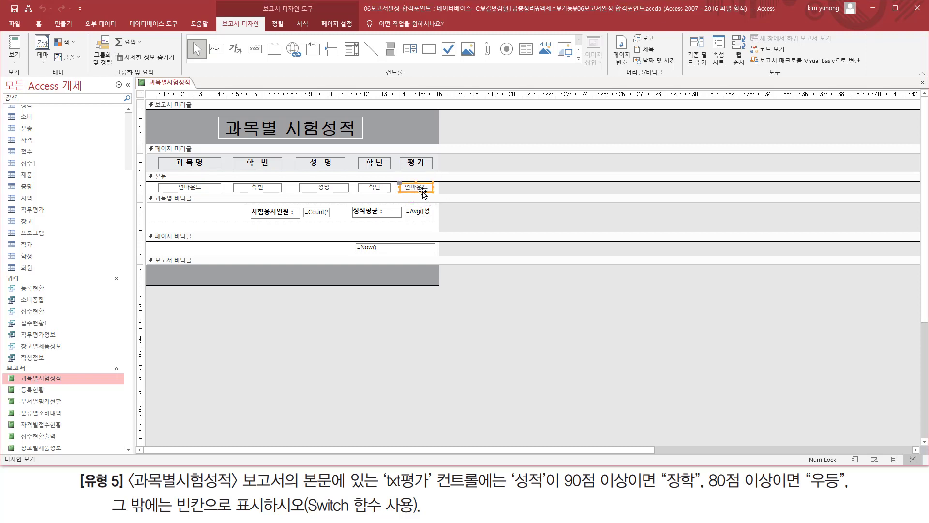
pyautogui.doubleClick(423, 192)
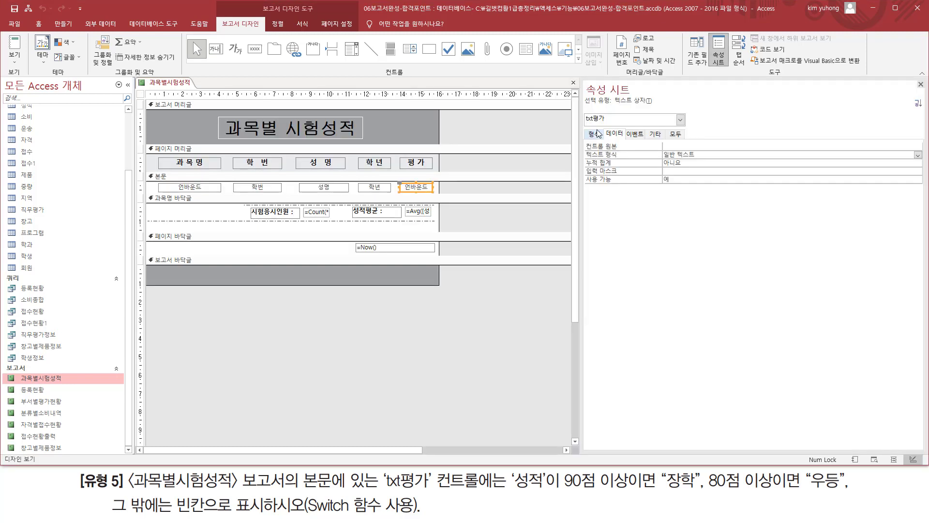
pyautogui.hotkey('ctrl', '2')
pyautogui.moveTo(584, 124); pyautogui.dragTo(609, 125)
pyautogui.moveTo(381, 490); pyautogui.dragTo(842, 490)
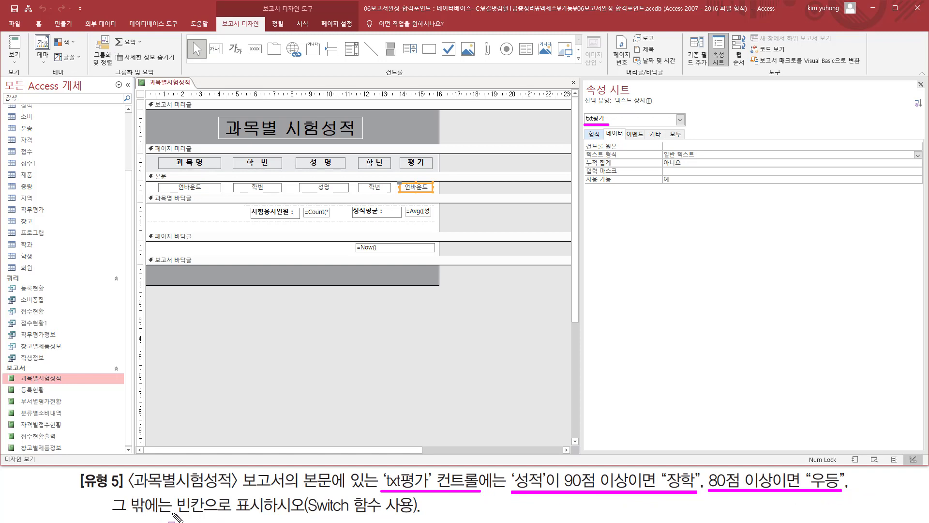
pyautogui.moveTo(167, 514); pyautogui.dragTo(415, 515)
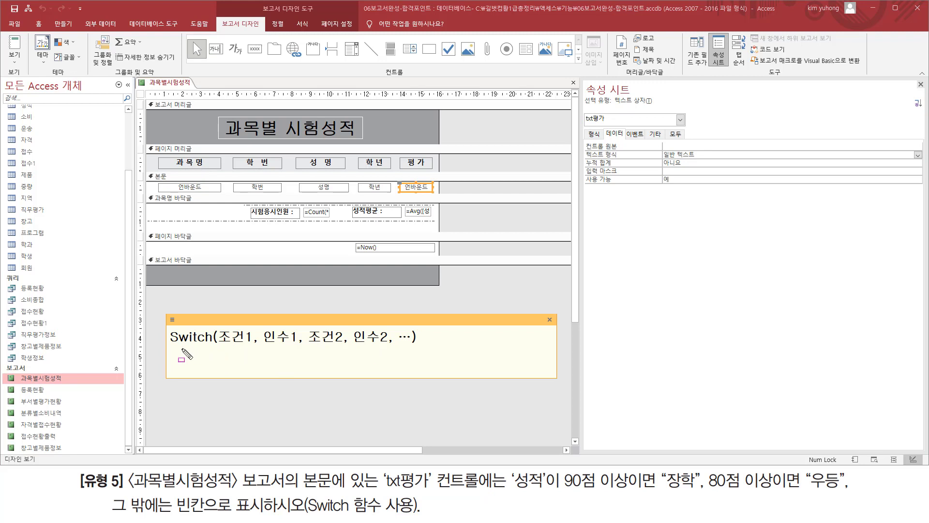
pyautogui.moveTo(218, 347); pyautogui.dragTo(389, 345)
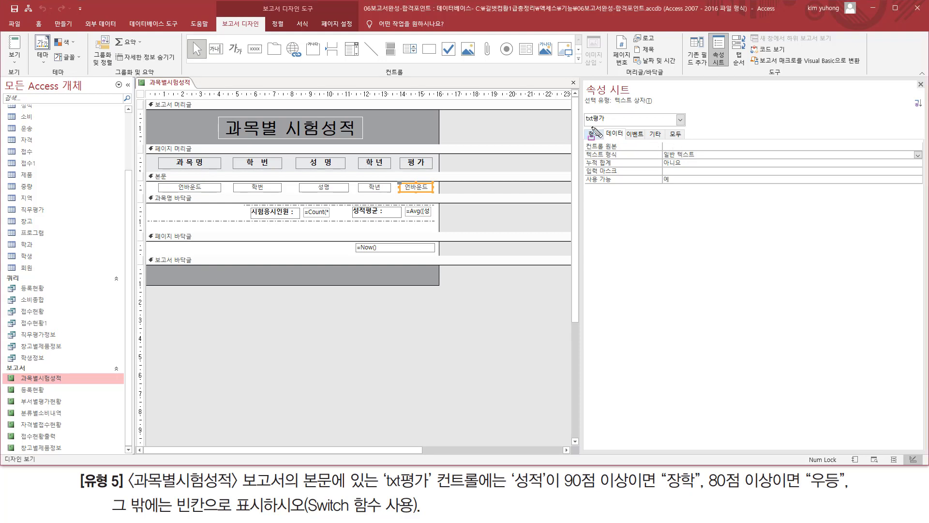
pyautogui.moveTo(583, 124); pyautogui.dragTo(621, 124)
pyautogui.moveTo(583, 150); pyautogui.dragTo(635, 151)
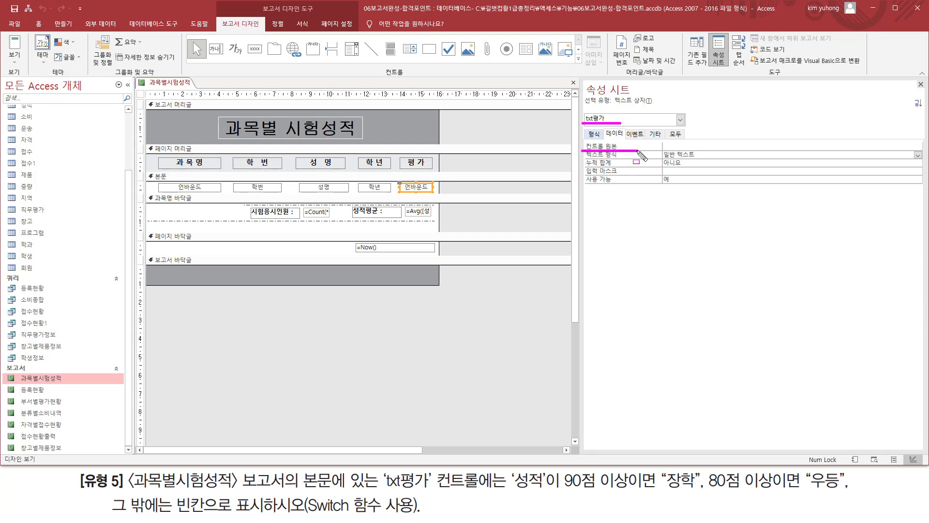
pyautogui.press('Escape')
# - Set the txt평가 control source to =switch( [성적]>=90, "장학" , [성적]>=80 , "우등")
pyautogui.click(689, 145)
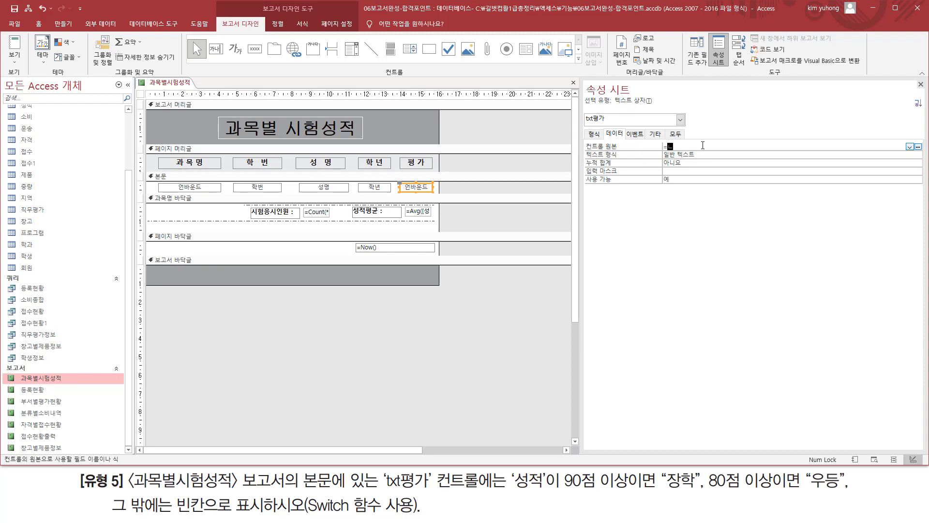
pyautogui.write('=swi')
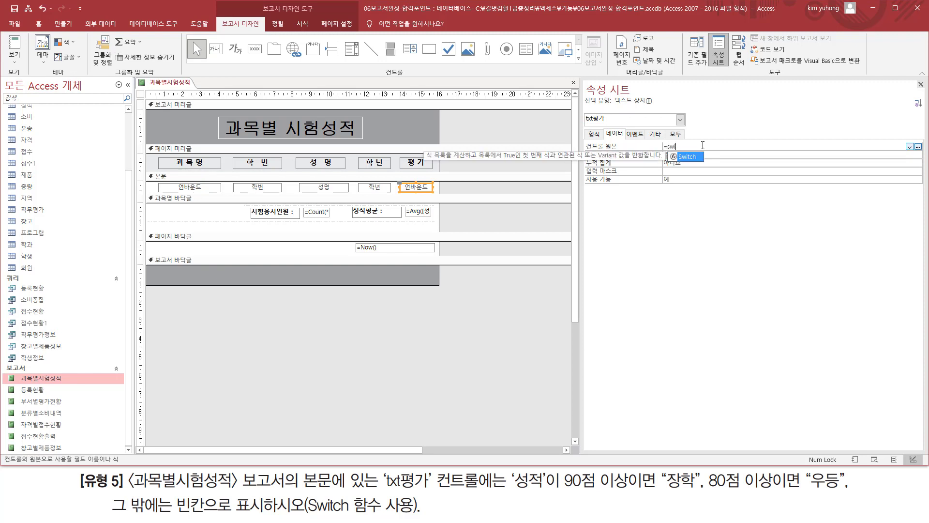
pyautogui.write('tch( [')
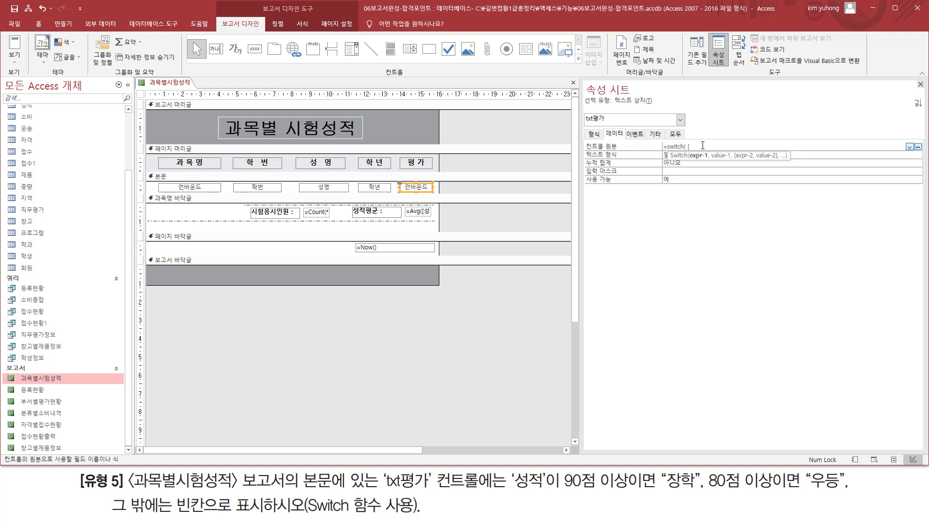
pyautogui.write('성적')
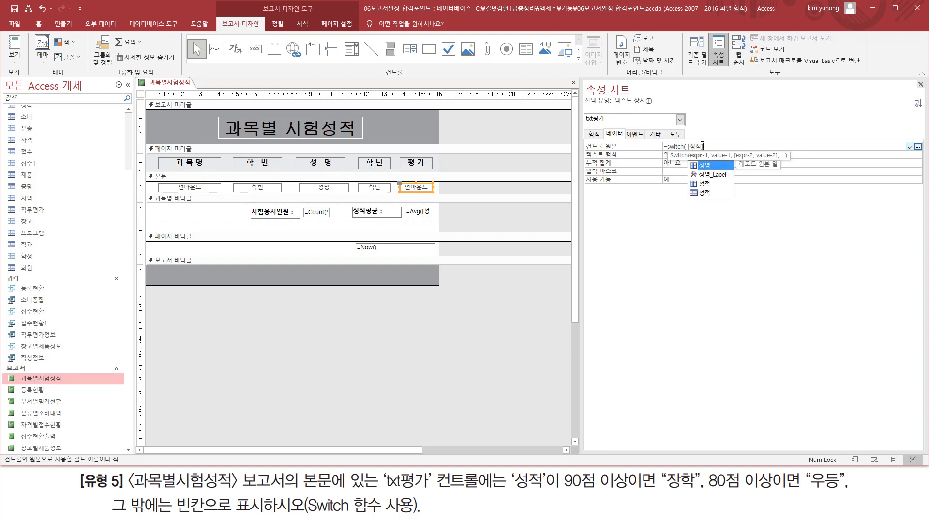
pyautogui.write(']>=90')
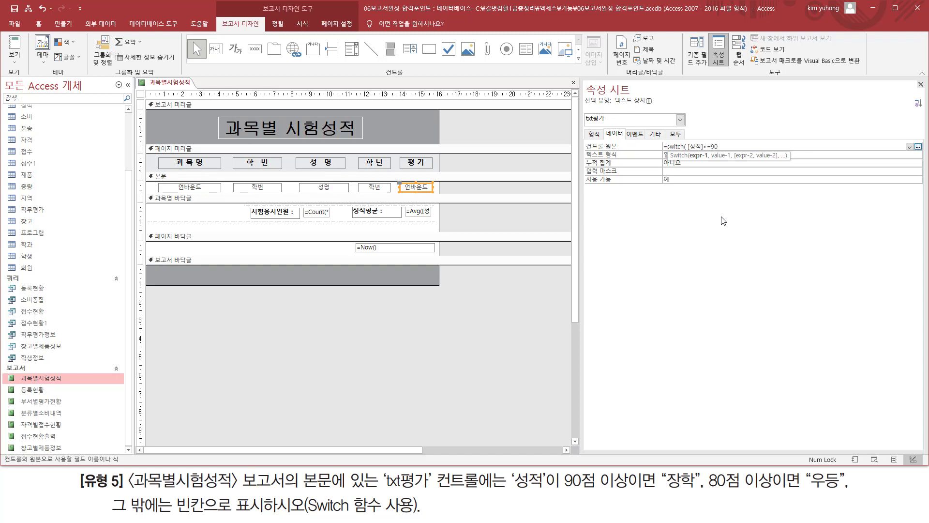
pyautogui.write(', "장학')
pyautogui.write('적')
pyautogui.write('>=80 , "우')
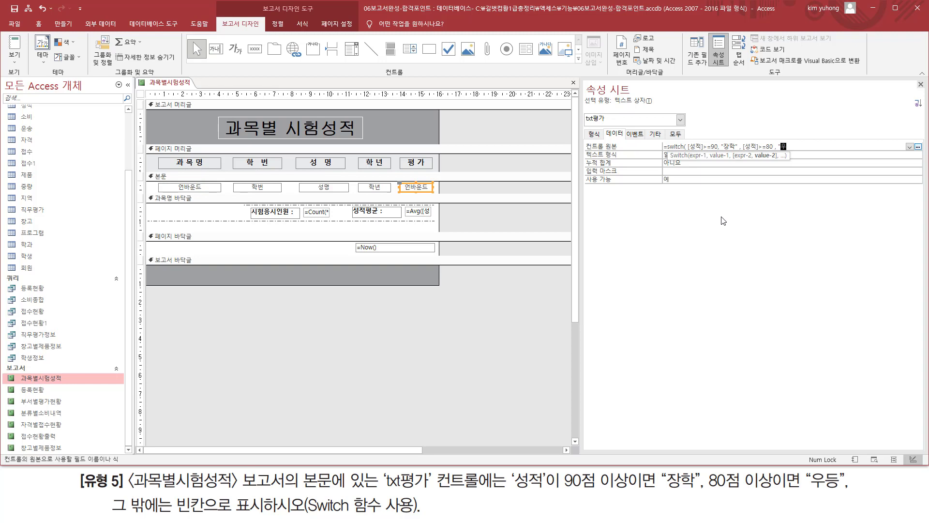
pyautogui.write('등")')
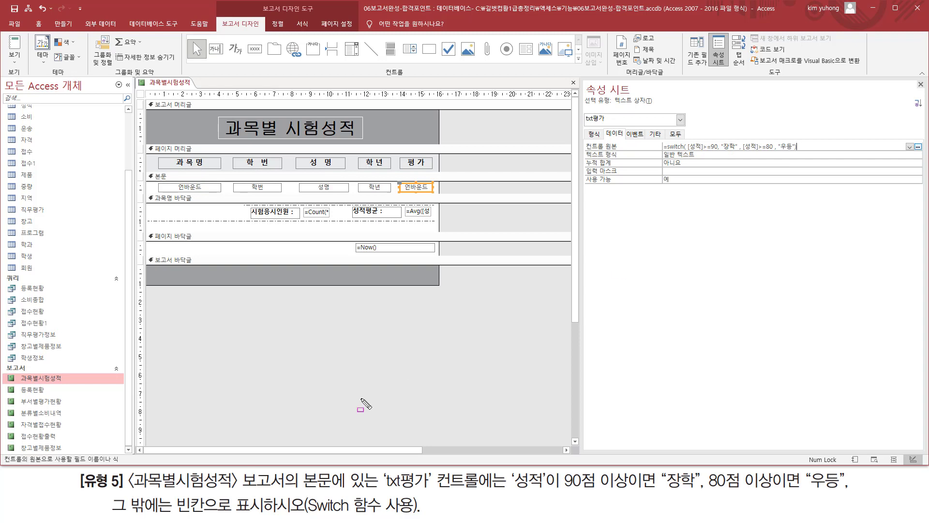
pyautogui.moveTo(105, 516); pyautogui.dragTo(268, 517)
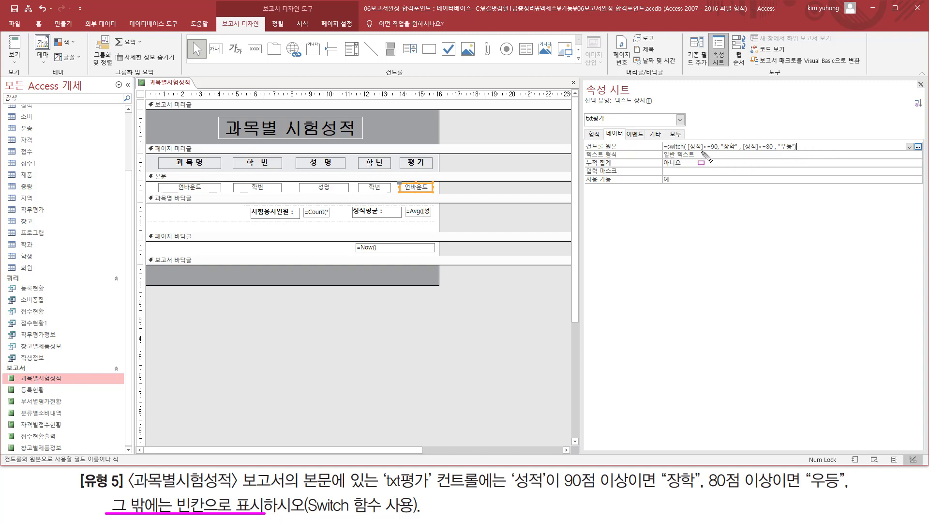
pyautogui.moveTo(695, 151); pyautogui.dragTo(790, 151)
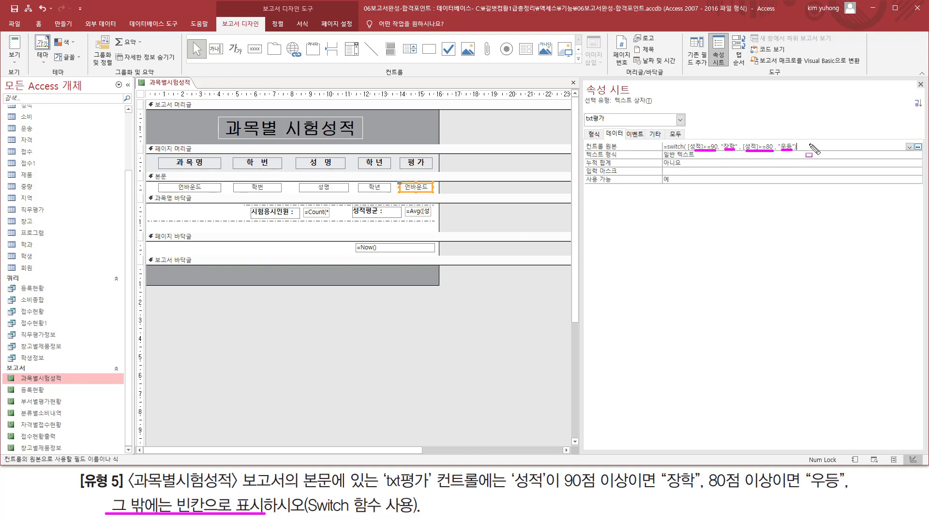
pyautogui.press('Escape')
pyautogui.press('Return')
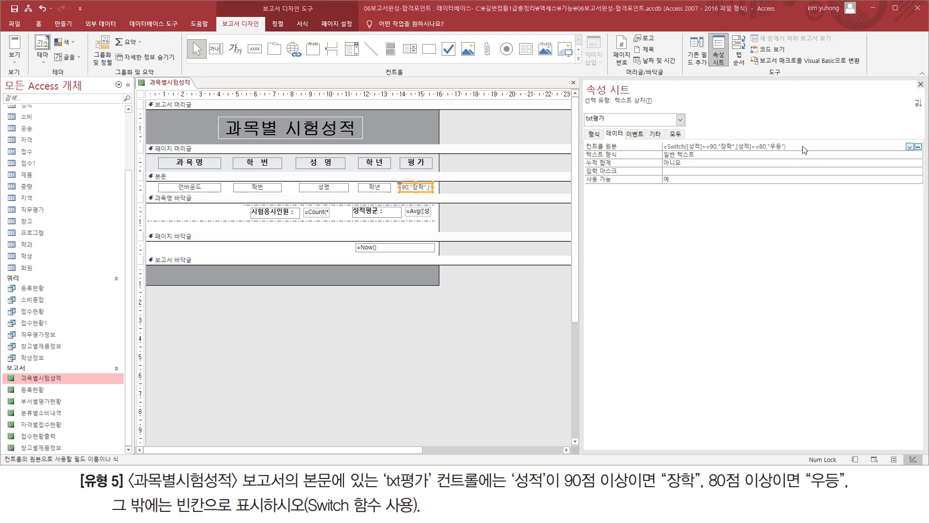
pyautogui.click(808, 145)
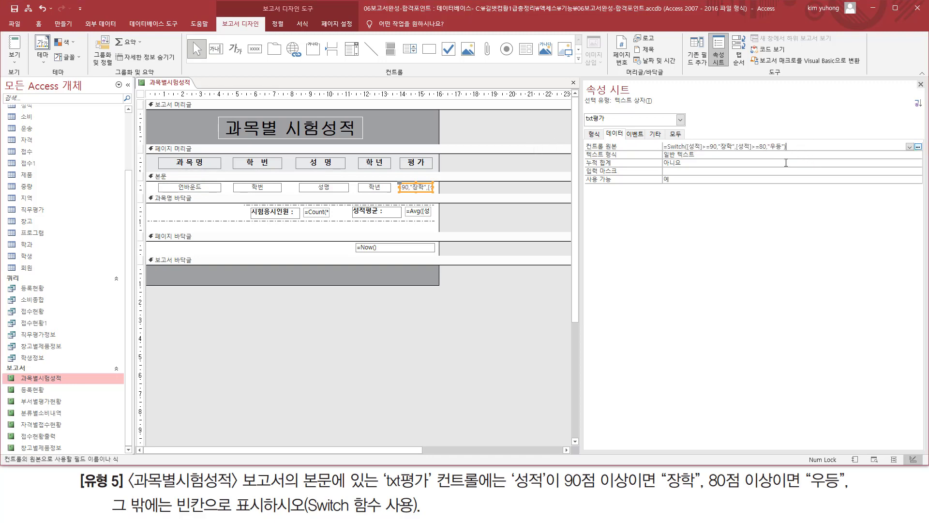
# - Close the property sheet and show the 과목별시험성적 report in Print Preview, checking the grades in the 평가 column
pyautogui.click(921, 85)
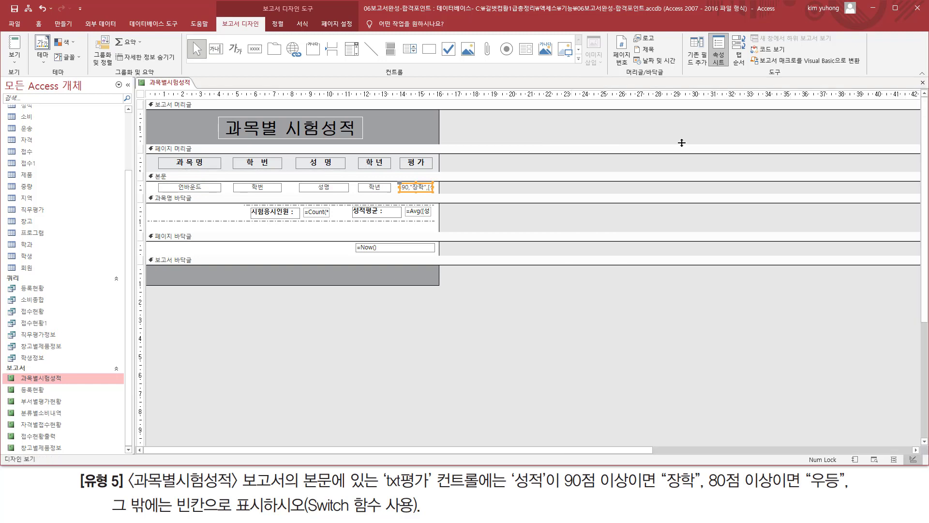
pyautogui.click(17, 64)
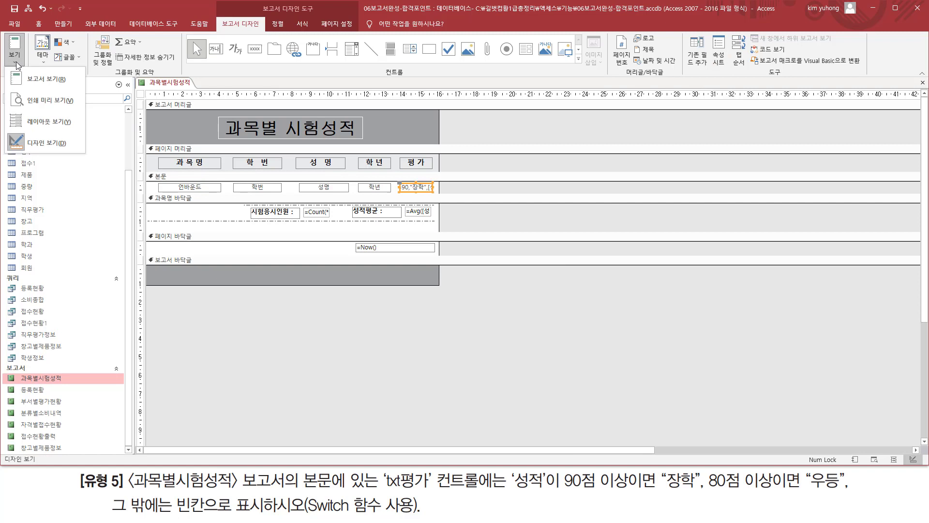
pyautogui.click(49, 101)
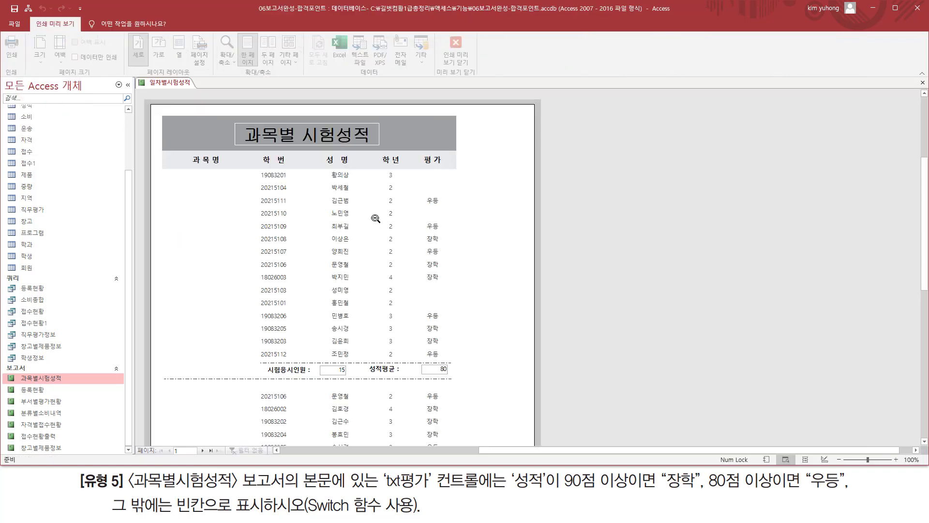
pyautogui.scroll(-2, 447, 236)
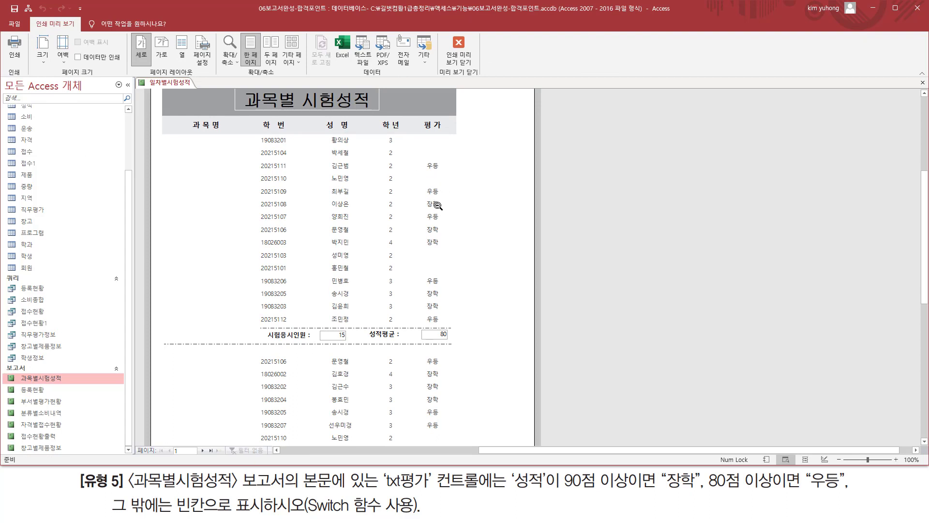
pyautogui.scroll(-1, 438, 229)
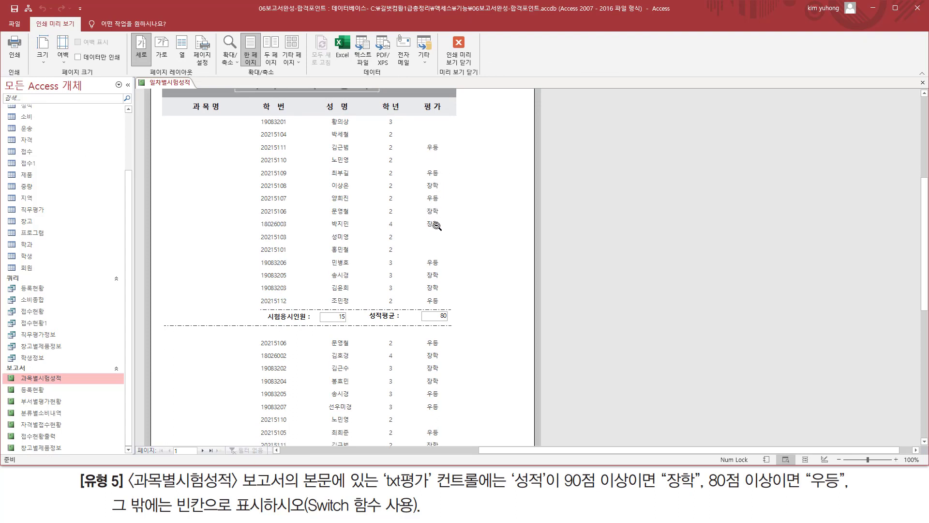
pyautogui.scroll(-4, 437, 225)
pyautogui.scroll(10, 441, 223)
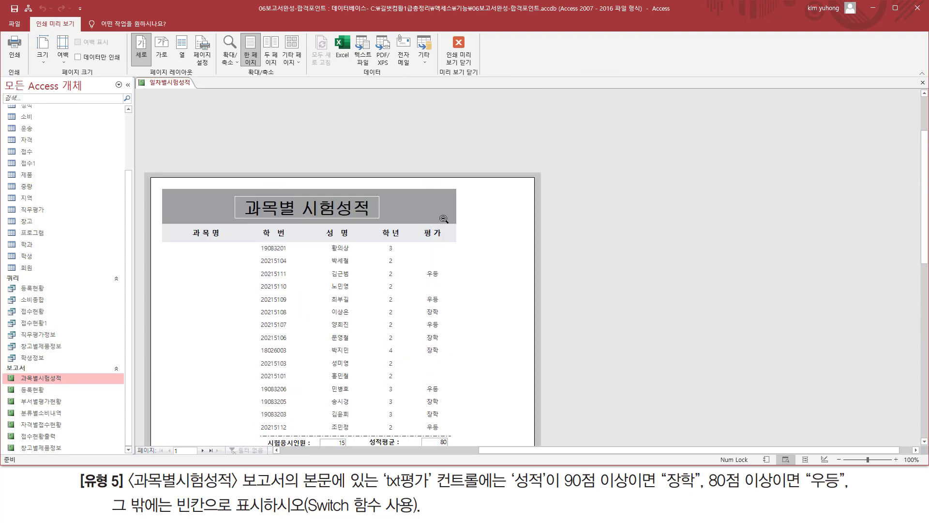
# - Leave the print preview and close the 과목별시험성적 report, saving the design changes
pyautogui.click(458, 49)
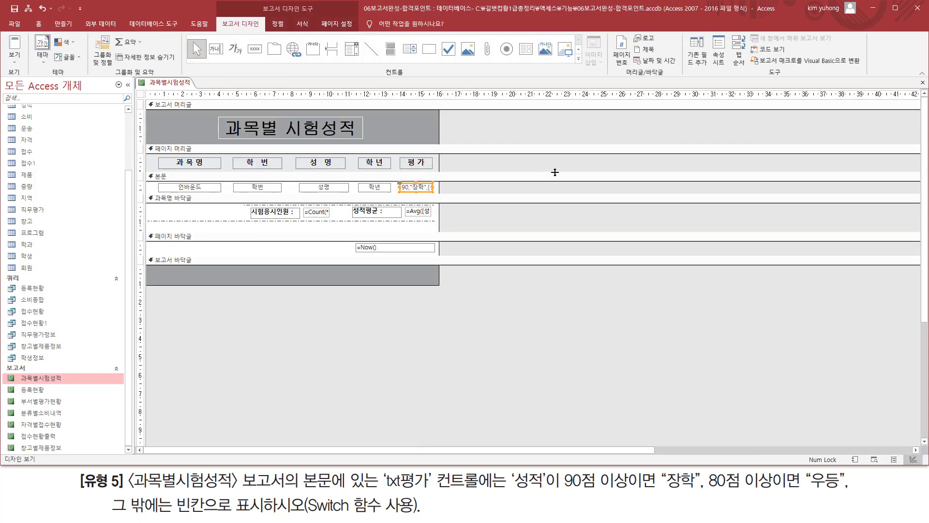
pyautogui.click(923, 82)
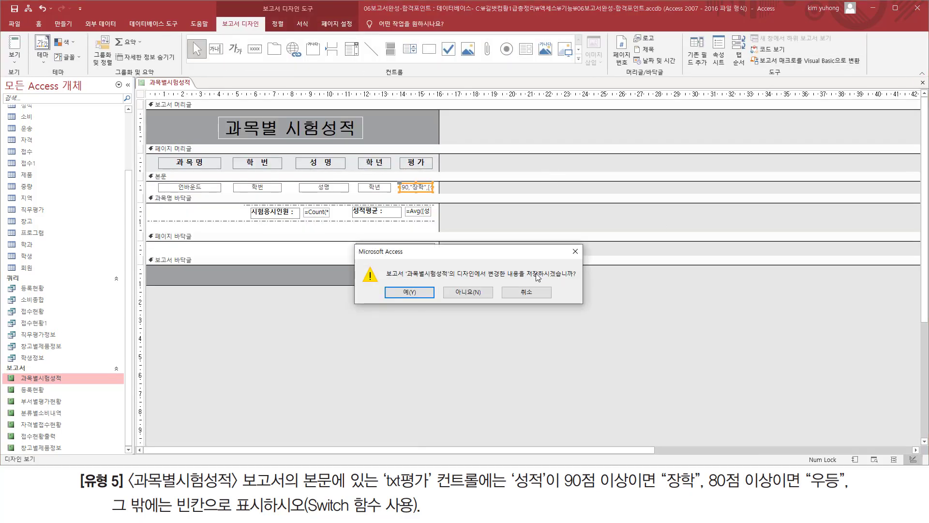
pyautogui.click(409, 292)
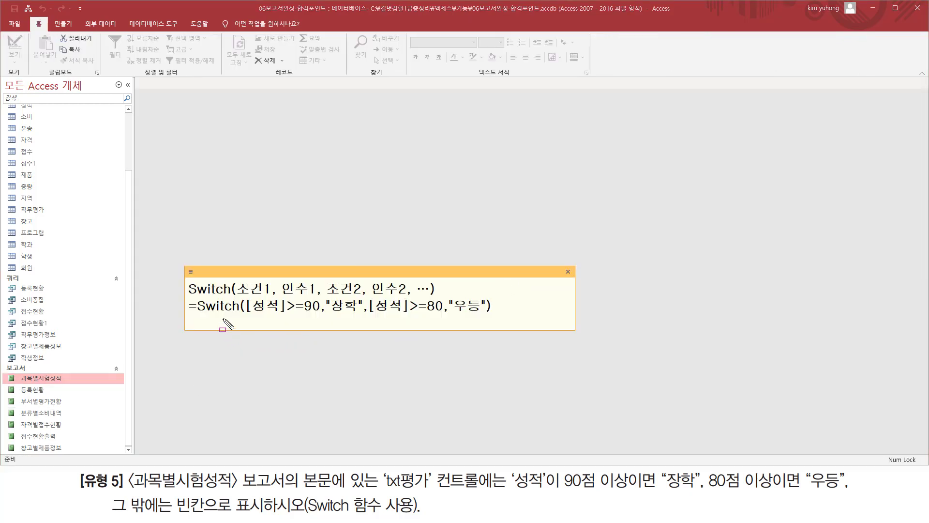
pyautogui.moveTo(196, 314); pyautogui.dragTo(484, 315)
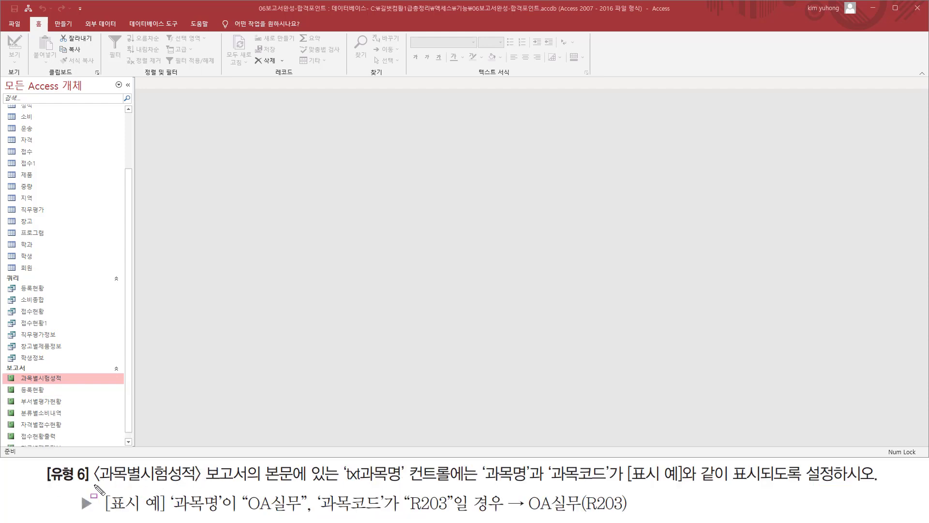
# - Open the 과목별시험성적 report in Design View
pyautogui.moveTo(94, 484); pyautogui.dragTo(257, 483)
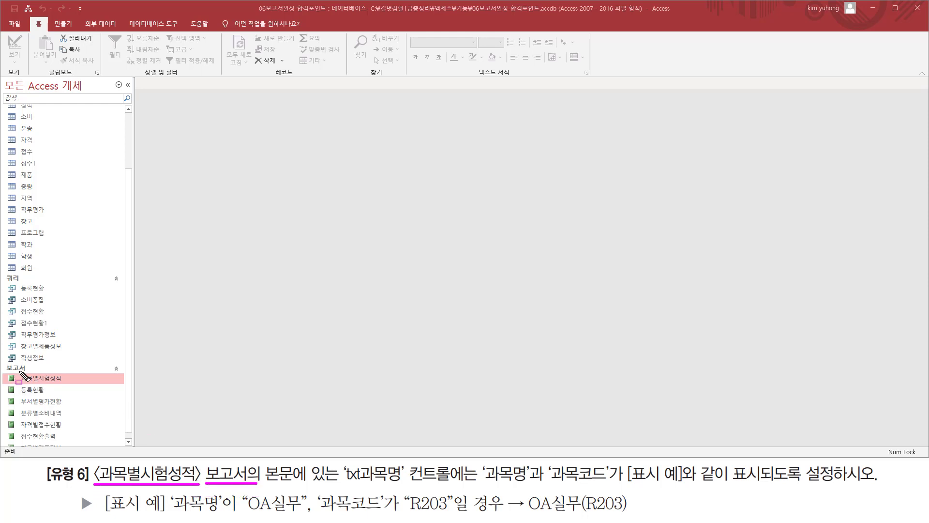
pyautogui.moveTo(20, 372); pyautogui.dragTo(69, 386)
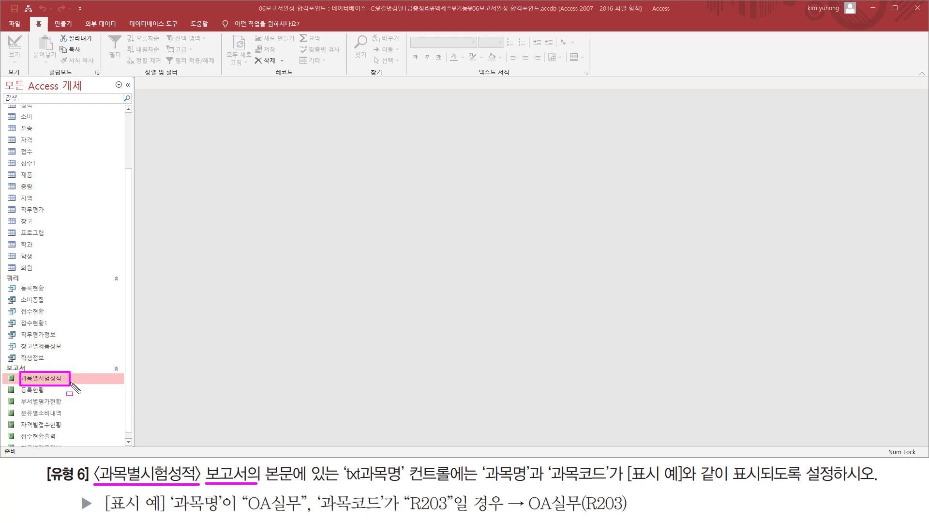
pyautogui.press('Escape')
pyautogui.rightClick(63, 378)
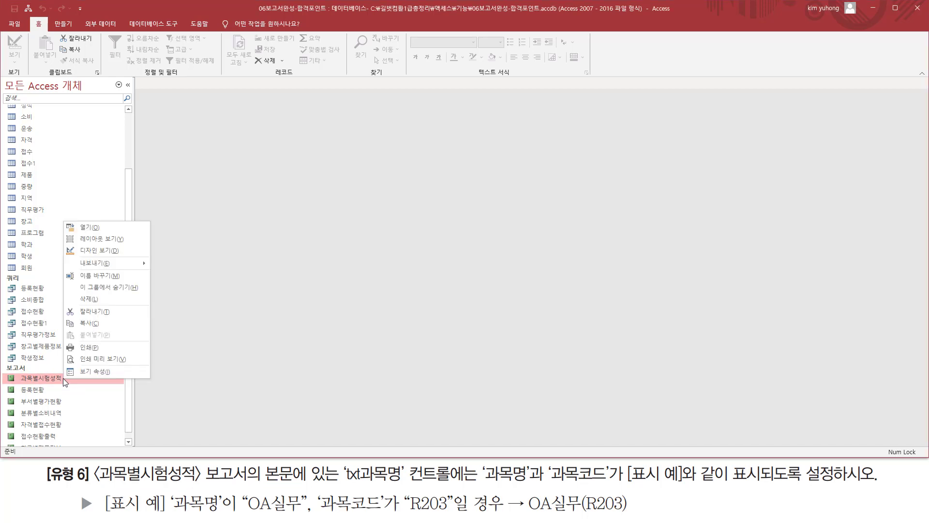
pyautogui.click(114, 248)
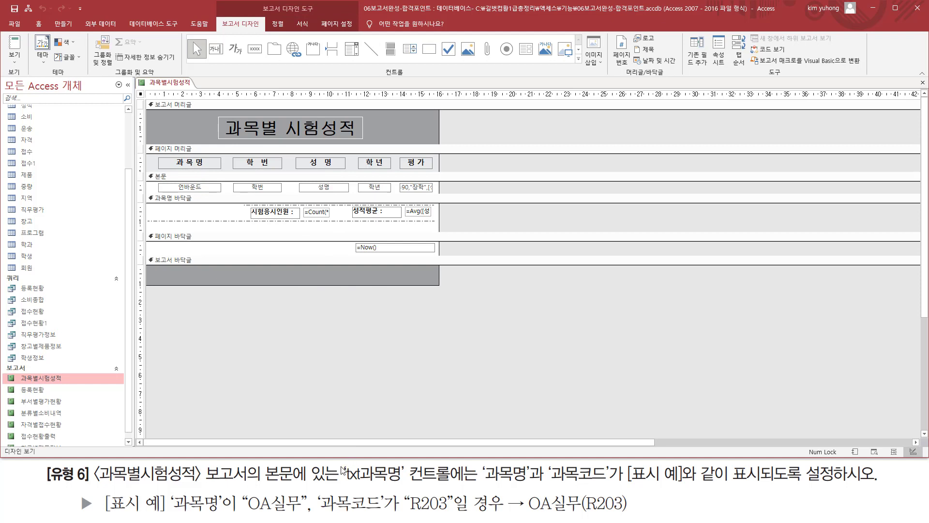
# - Open the properties of the txt과목명 text box under the 과목명 heading in the 본문 section
pyautogui.hotkey('ctrl', '2')
pyautogui.moveTo(260, 483); pyautogui.dragTo(462, 483)
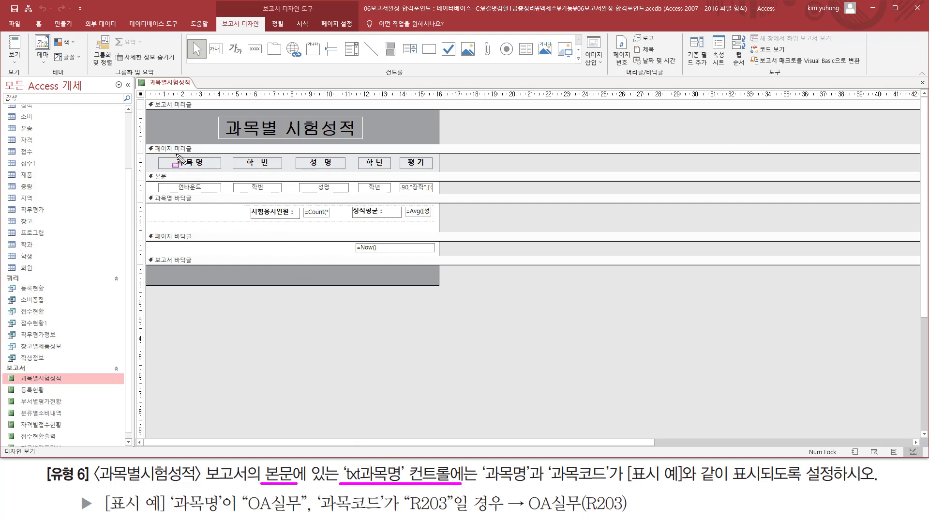
pyautogui.moveTo(175, 154); pyautogui.dragTo(208, 165)
pyautogui.moveTo(160, 181); pyautogui.dragTo(220, 196)
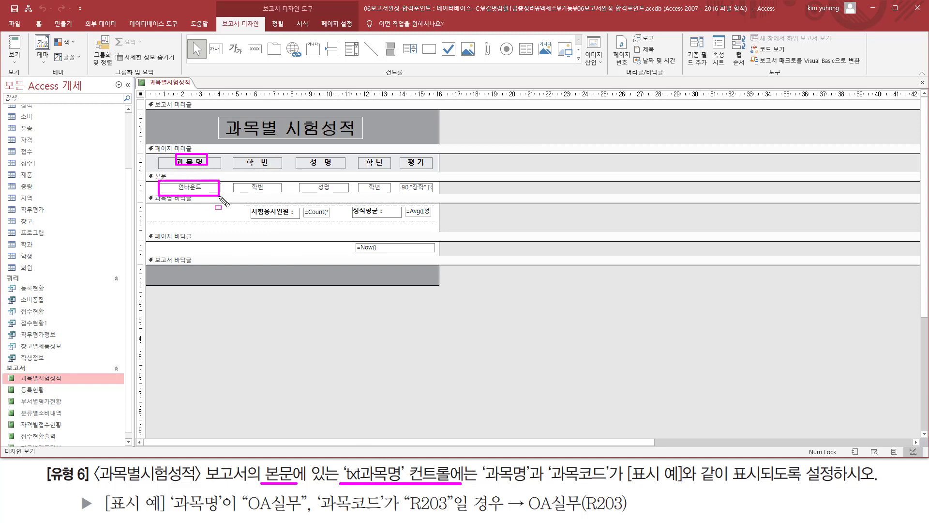
pyautogui.press('Escape')
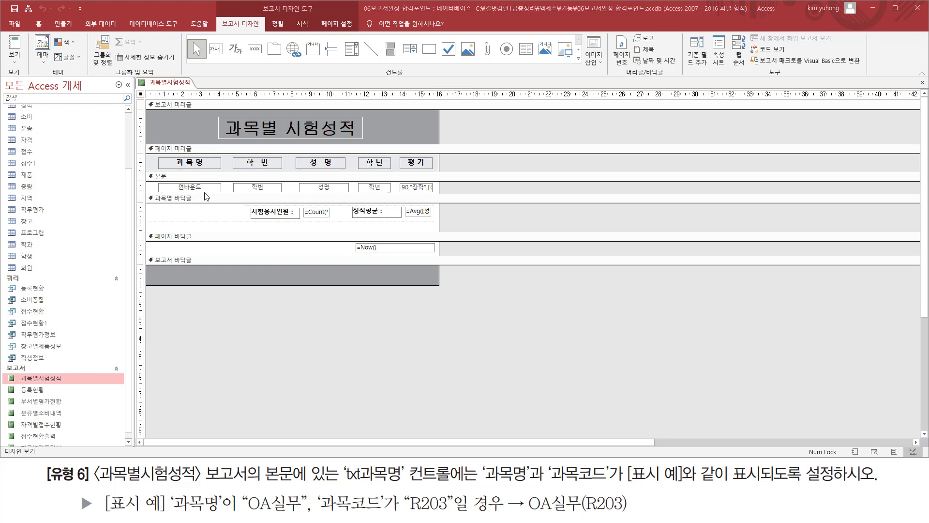
pyautogui.doubleClick(206, 187)
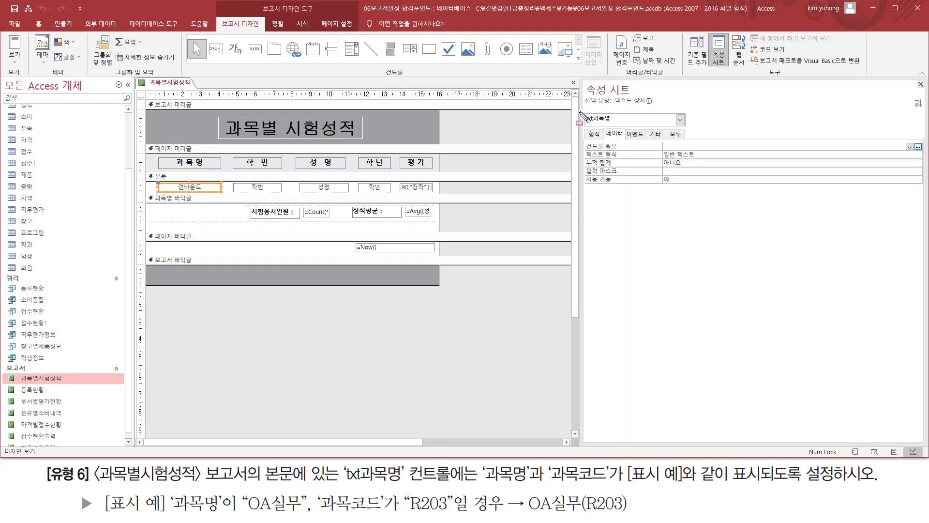
pyautogui.moveTo(583, 111); pyautogui.dragTo(619, 127)
pyautogui.moveTo(341, 484); pyautogui.dragTo(862, 485)
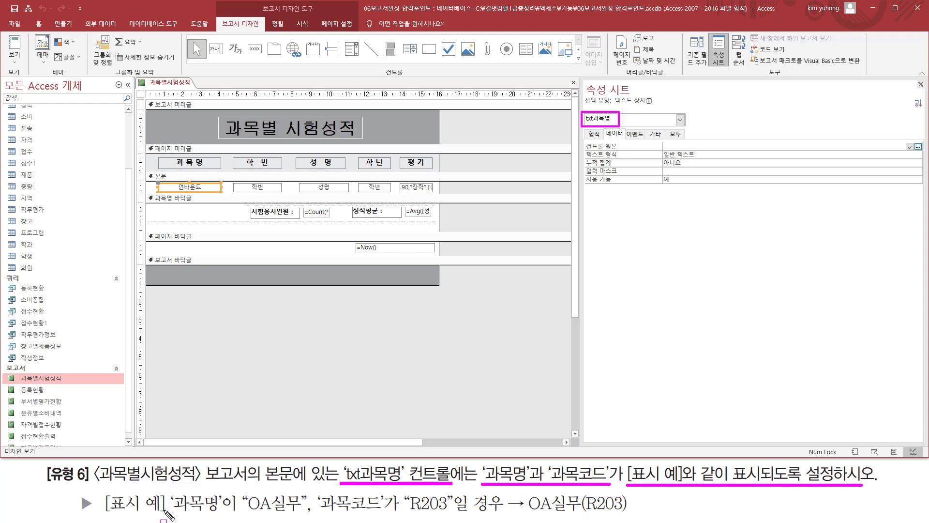
pyautogui.moveTo(167, 514); pyautogui.dragTo(449, 514)
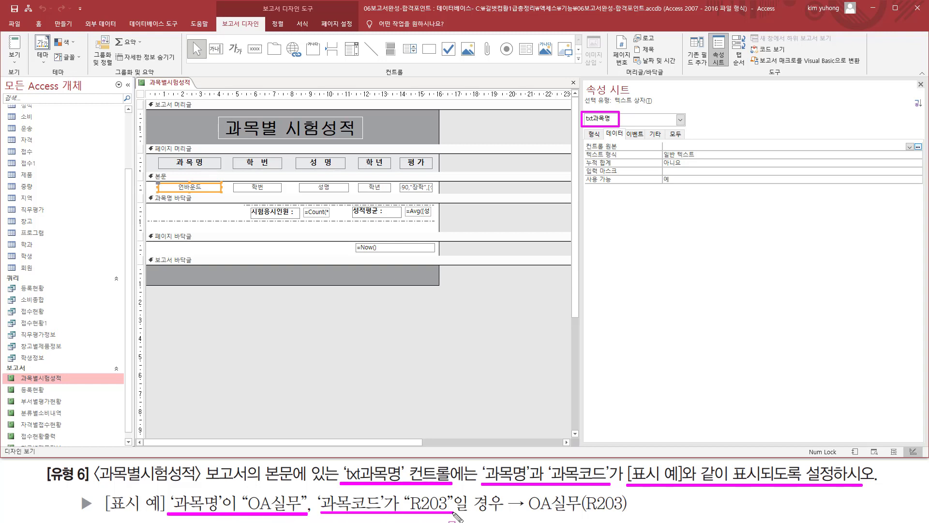
pyautogui.moveTo(527, 514); pyautogui.dragTo(624, 514)
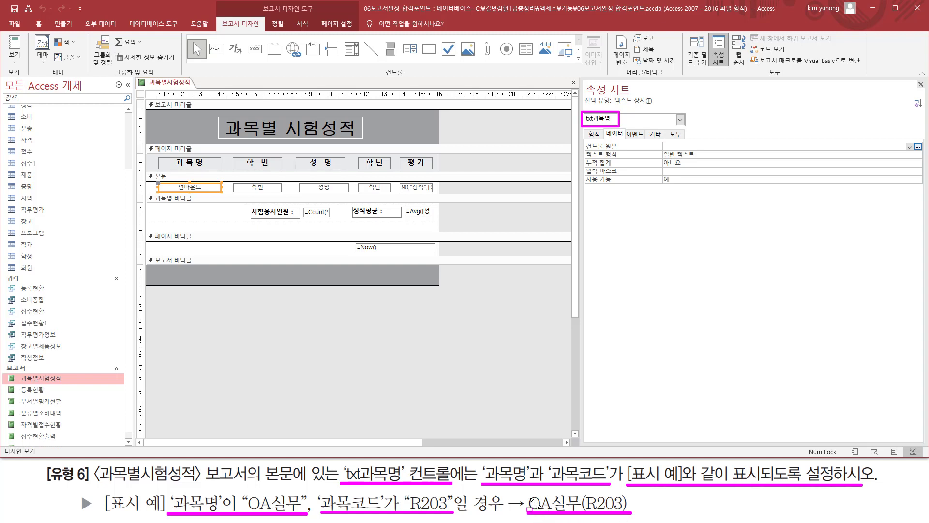
pyautogui.moveTo(532, 491)
pyautogui.mouseDown()
pyautogui.moveTo(545, 508)
pyautogui.moveTo(574, 508)
pyautogui.mouseUp()
pyautogui.moveTo(176, 493); pyautogui.dragTo(216, 510)
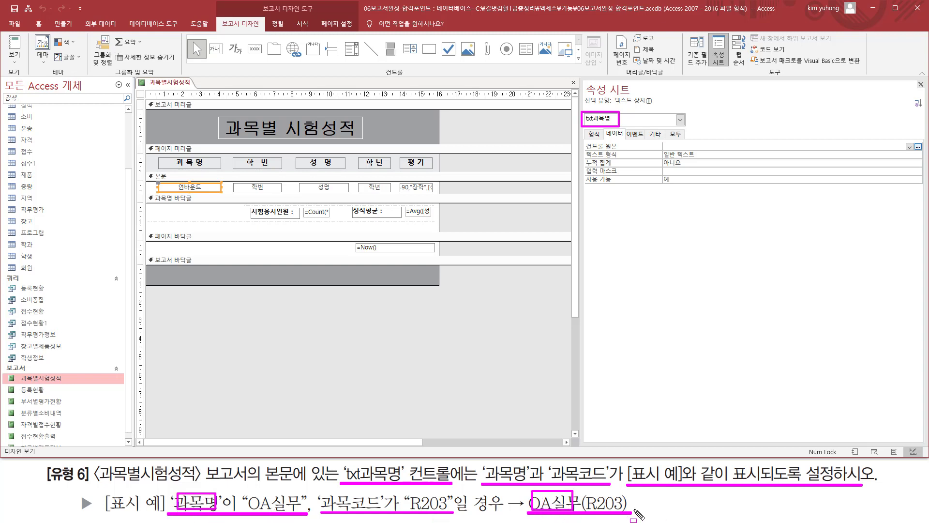
pyautogui.moveTo(588, 491); pyautogui.dragTo(622, 509)
pyautogui.moveTo(414, 493); pyautogui.dragTo(452, 508)
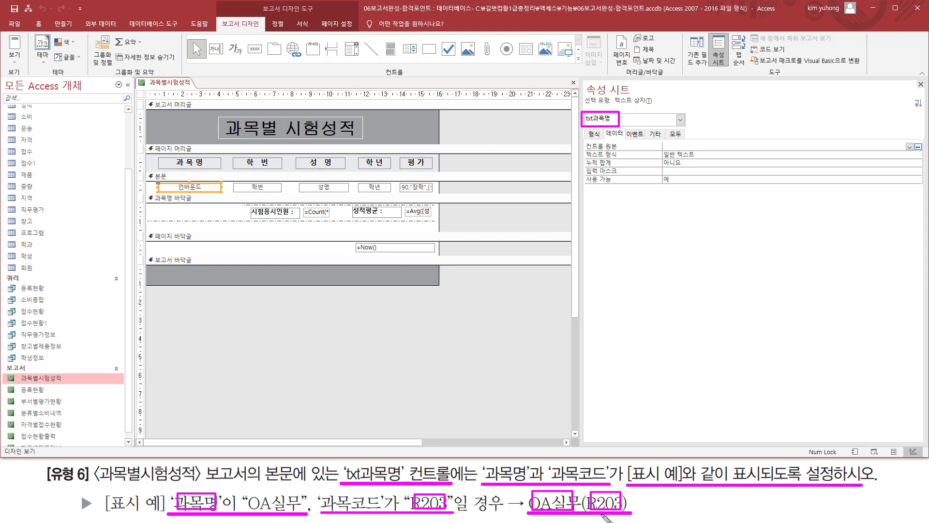
pyautogui.press('Escape')
# - Set the txt과목명 control source to =[과목명] & "(" & [과목코드] & ")"
pyautogui.click(695, 146)
pyautogui.click(695, 145)
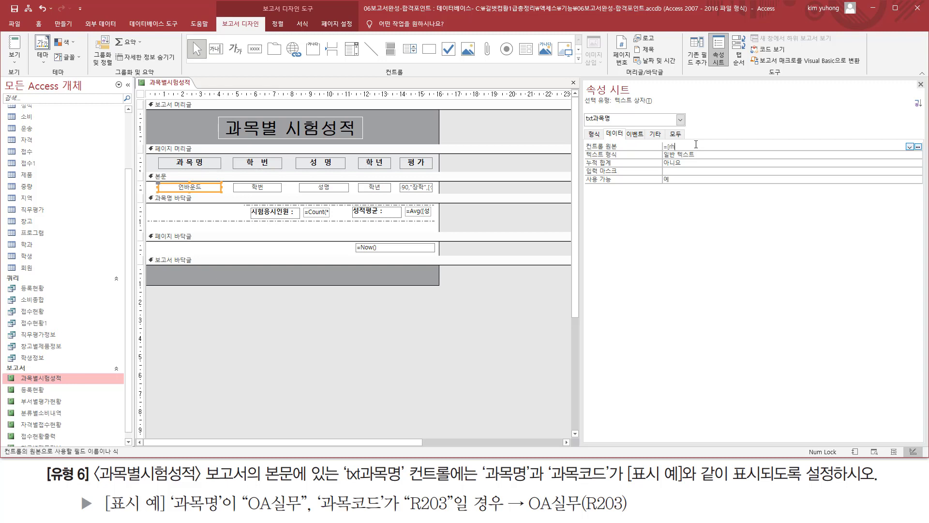
pyautogui.write('=[과목명')
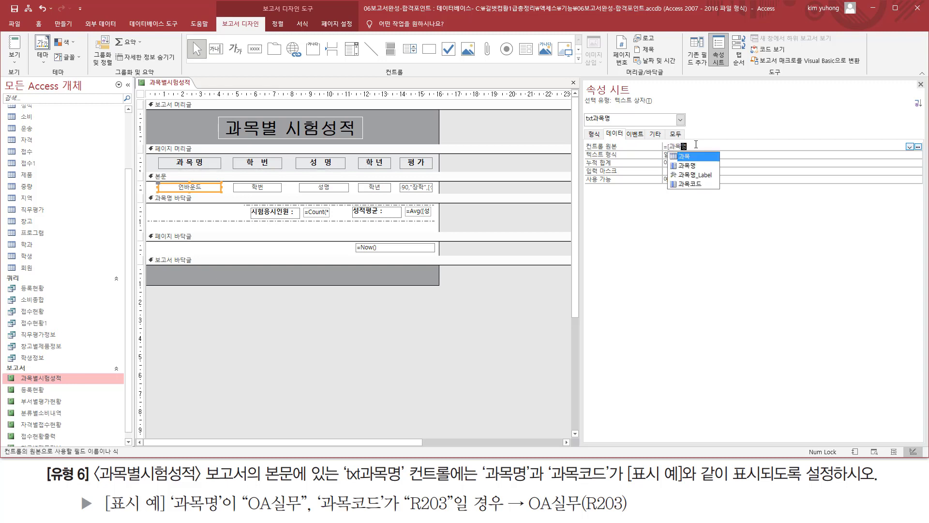
pyautogui.write('] &')
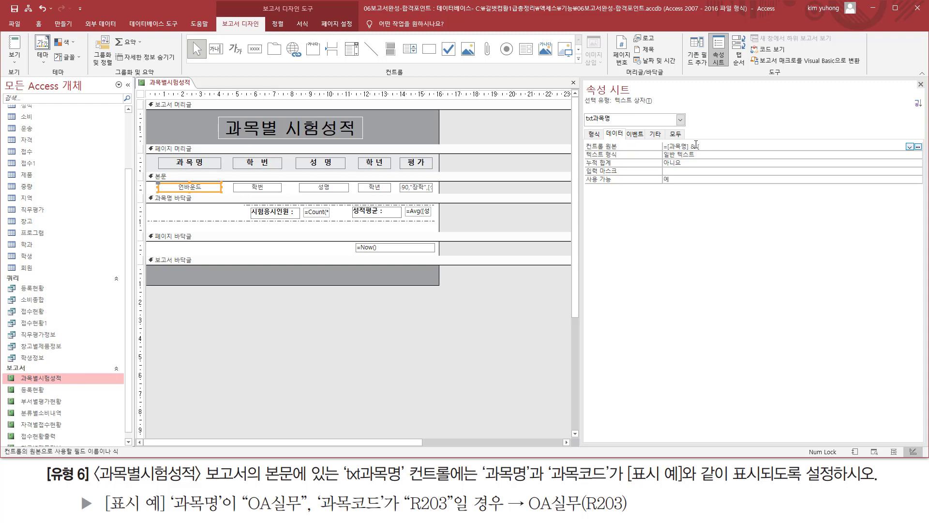
pyautogui.write('목코드]')
pyautogui.write('"')
pyautogui.write('(')
pyautogui.write('"')
pyautogui.write(' &')
# - Close the property sheet and show the report in Print Preview, checking the subject names and codes in the 과목명 column
pyautogui.click(920, 84)
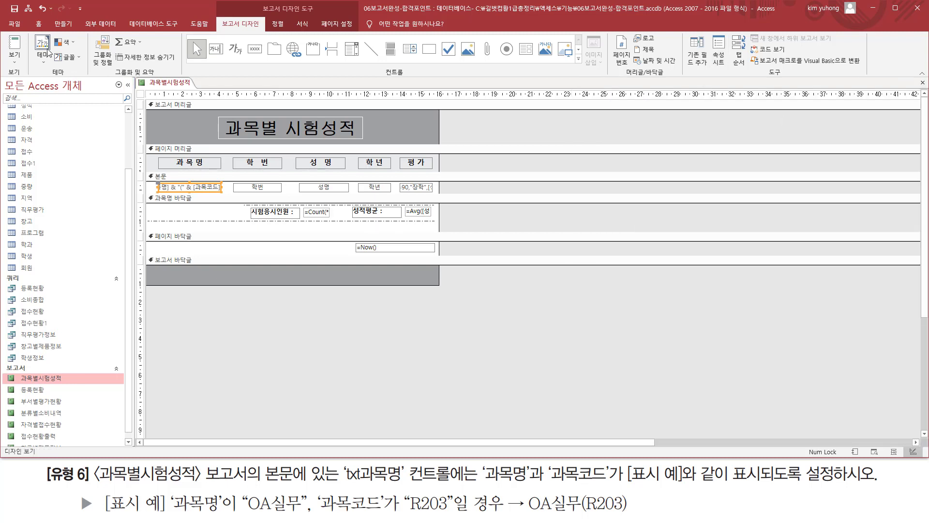
pyautogui.click(15, 58)
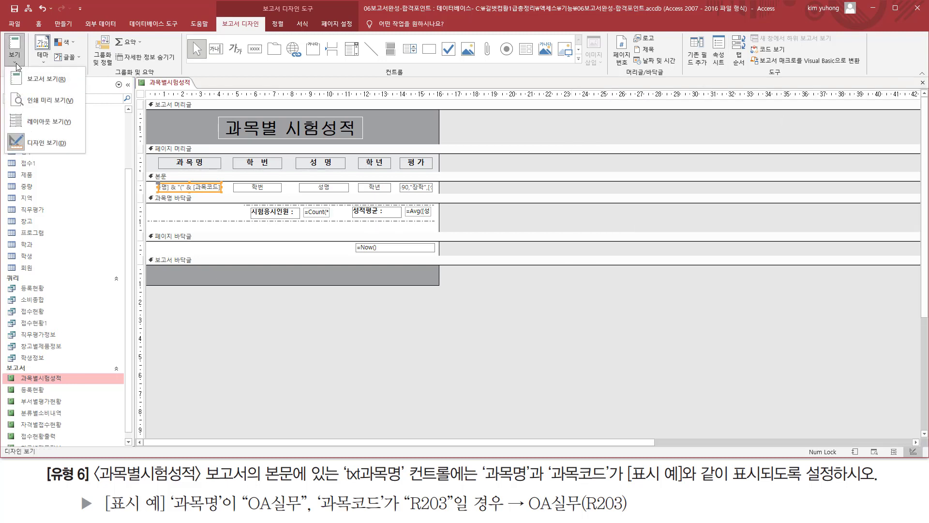
pyautogui.click(37, 100)
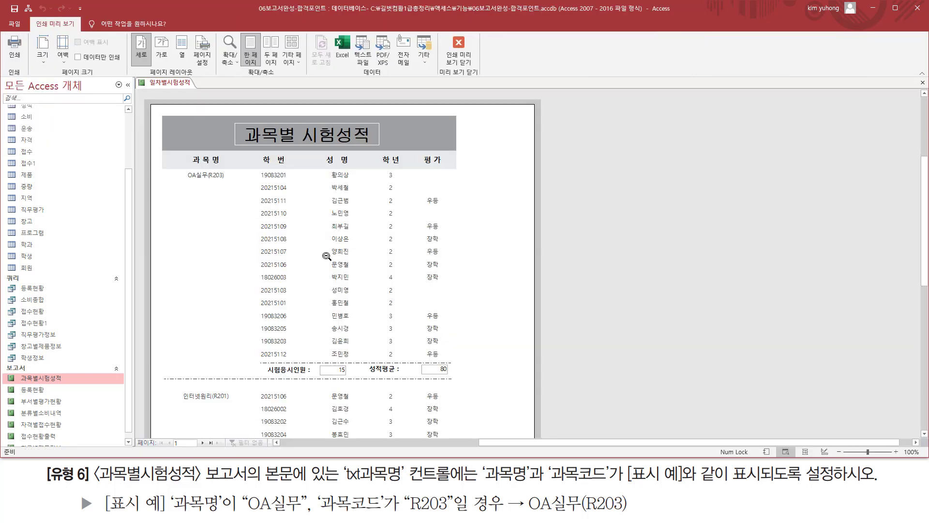
pyautogui.click(214, 175)
pyautogui.click(441, 144)
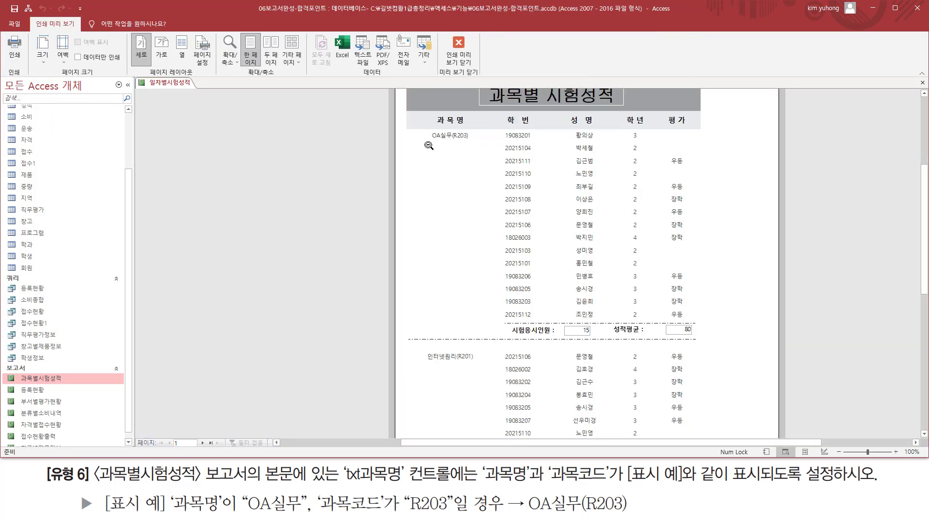
pyautogui.scroll(1, 465, 147)
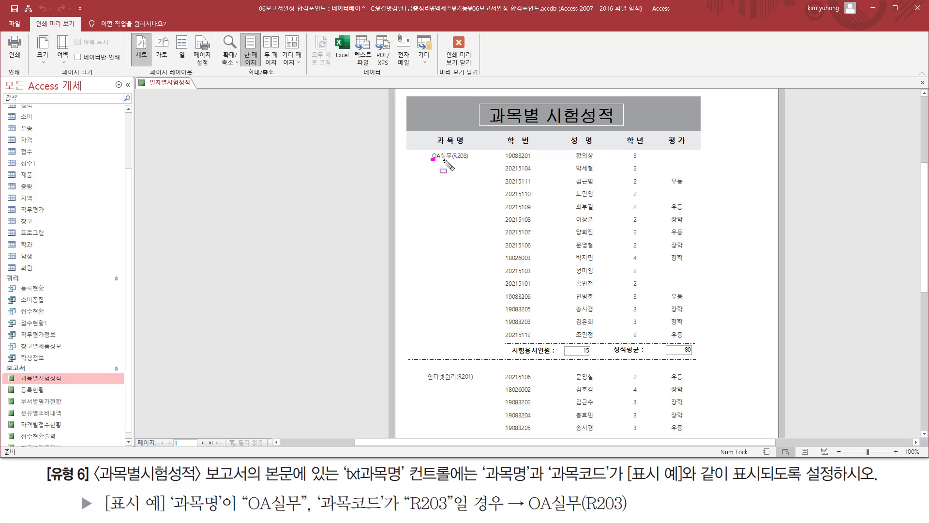
pyautogui.moveTo(430, 159); pyautogui.dragTo(469, 160)
pyautogui.moveTo(423, 381); pyautogui.dragTo(479, 380)
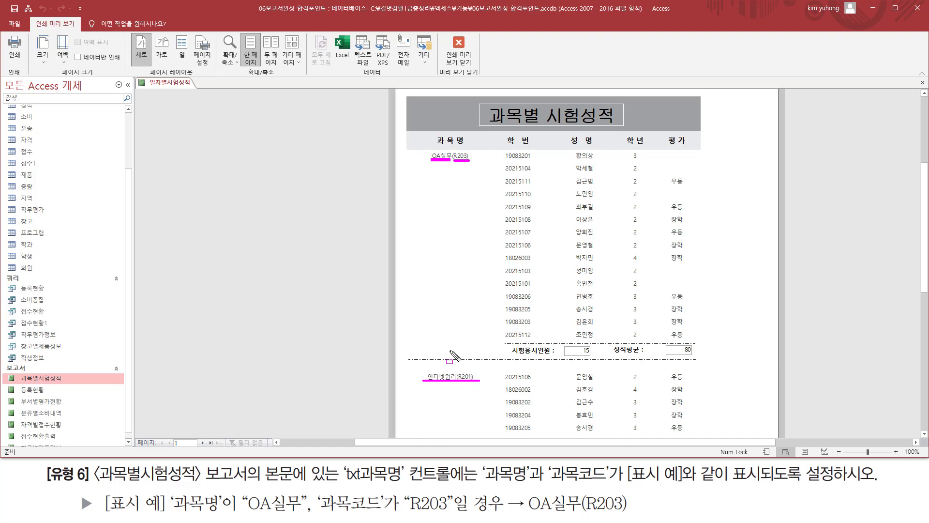
pyautogui.press('Escape')
# - Return from the preview to the design and close the 과목별시험성적 report, saving the new 과목명 expression
pyautogui.click(458, 63)
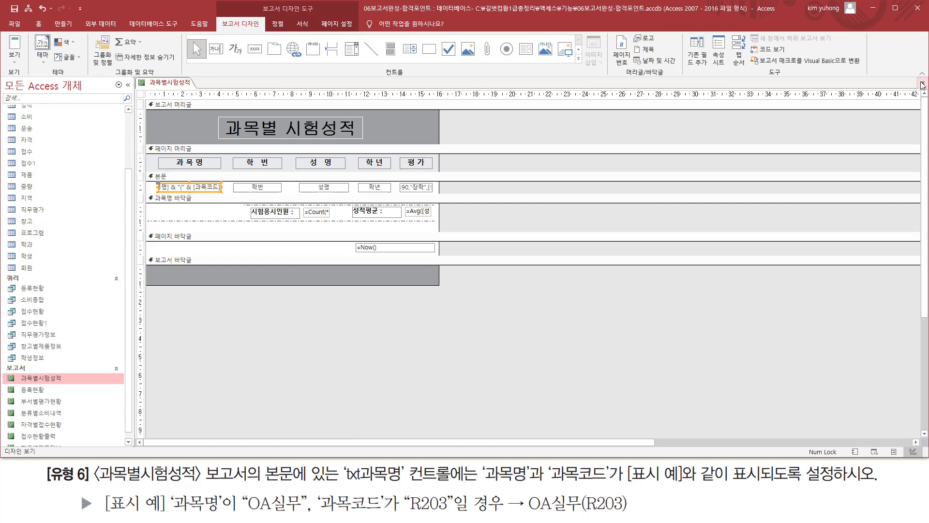
pyautogui.click(922, 84)
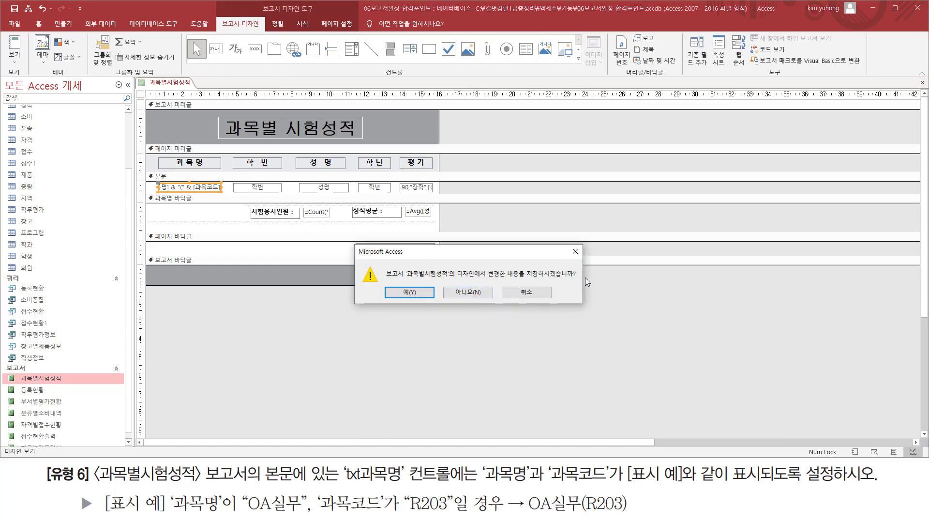
pyautogui.click(413, 292)
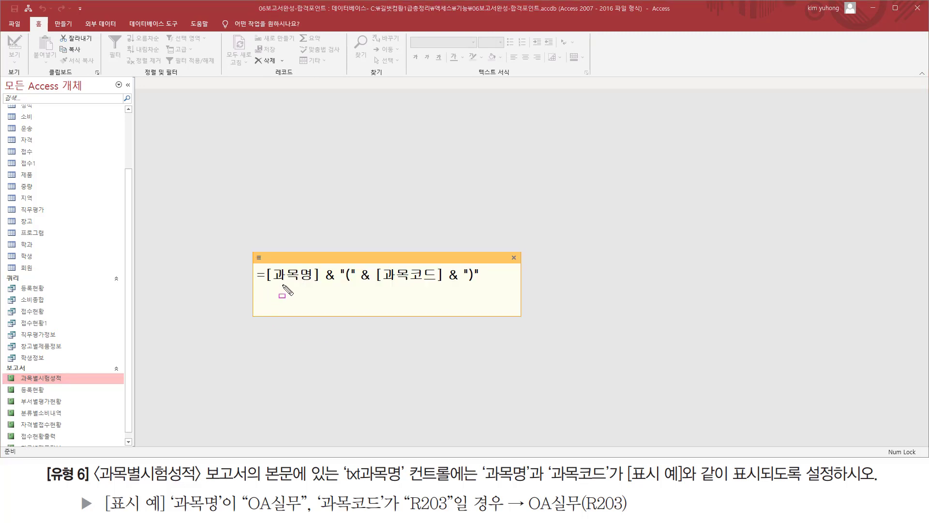
pyautogui.moveTo(266, 283); pyautogui.dragTo(319, 282)
pyautogui.moveTo(377, 283); pyautogui.dragTo(440, 283)
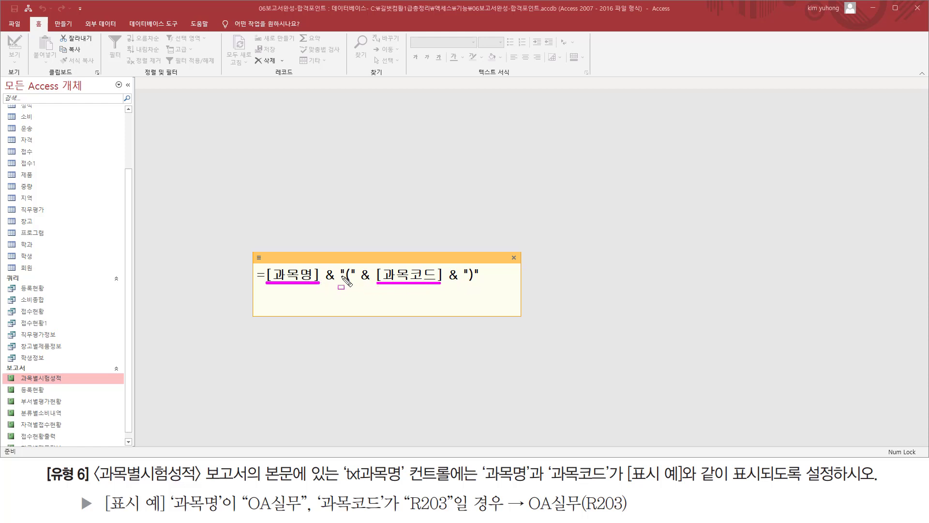
pyautogui.moveTo(345, 283); pyautogui.dragTo(351, 283)
pyautogui.moveTo(465, 283); pyautogui.dragTo(474, 282)
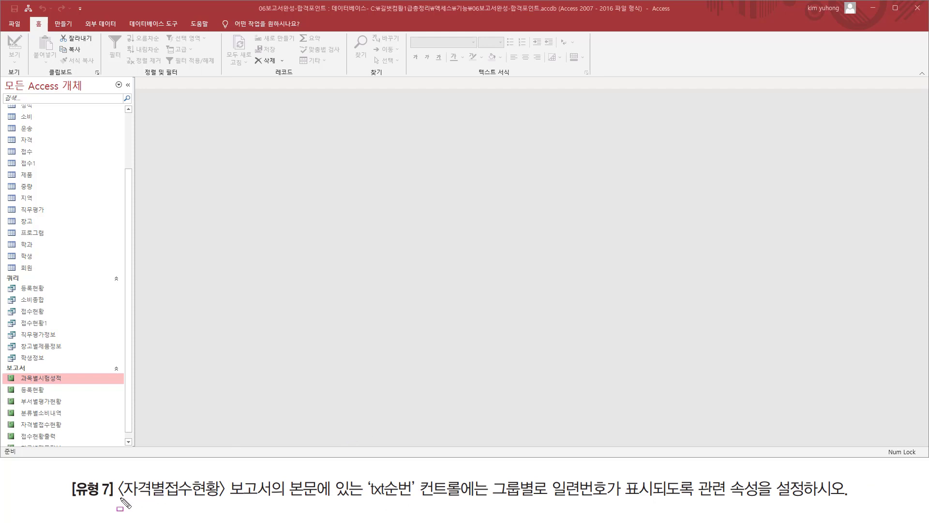
# - Open the 자격별접수현황 report in Design View
pyautogui.moveTo(119, 498); pyautogui.dragTo(271, 498)
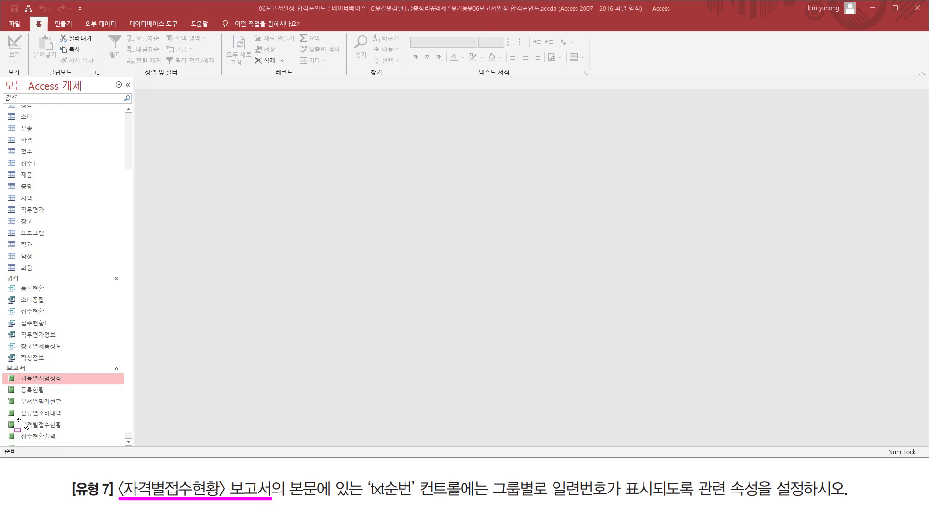
pyautogui.moveTo(18, 419); pyautogui.dragTo(83, 439)
pyautogui.press('Escape')
pyautogui.click(53, 425)
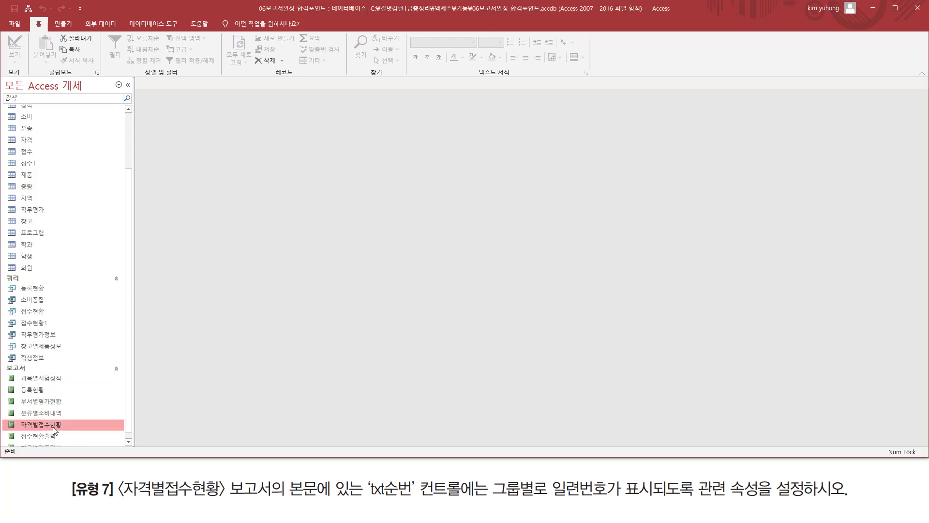
pyautogui.rightClick(54, 424)
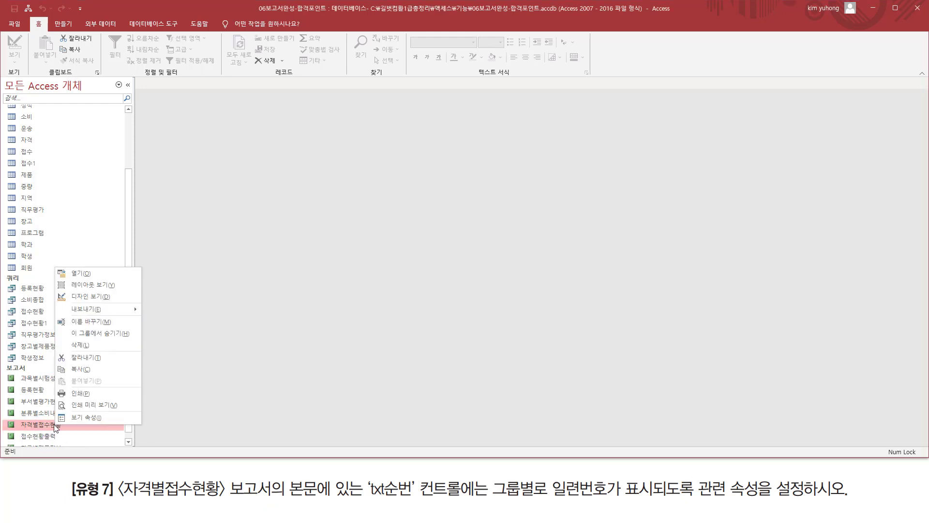
pyautogui.click(105, 297)
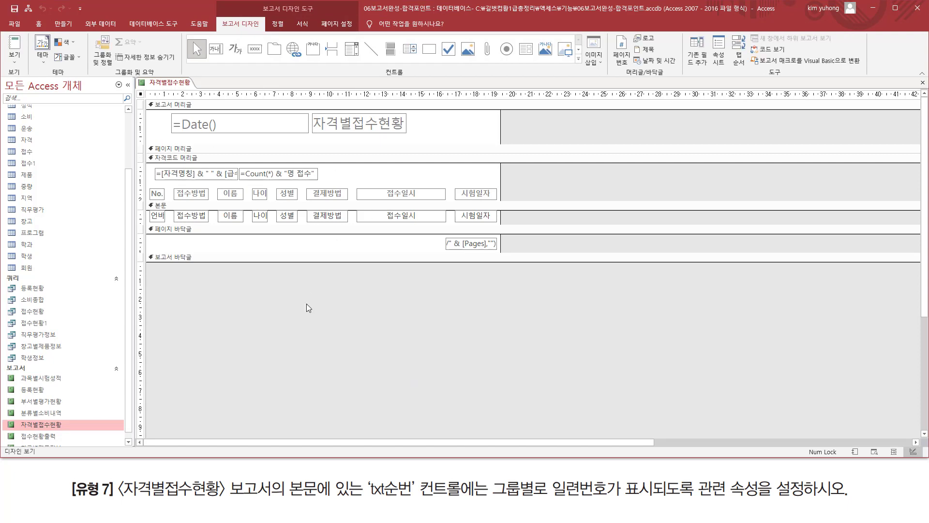
# - Open the properties of the txt순번 control in the report's 본문 section and set its control source to =1
pyautogui.moveTo(285, 473)
pyautogui.mouseDown()
pyautogui.moveTo(324, 501)
pyautogui.moveTo(481, 503)
pyautogui.mouseUp()
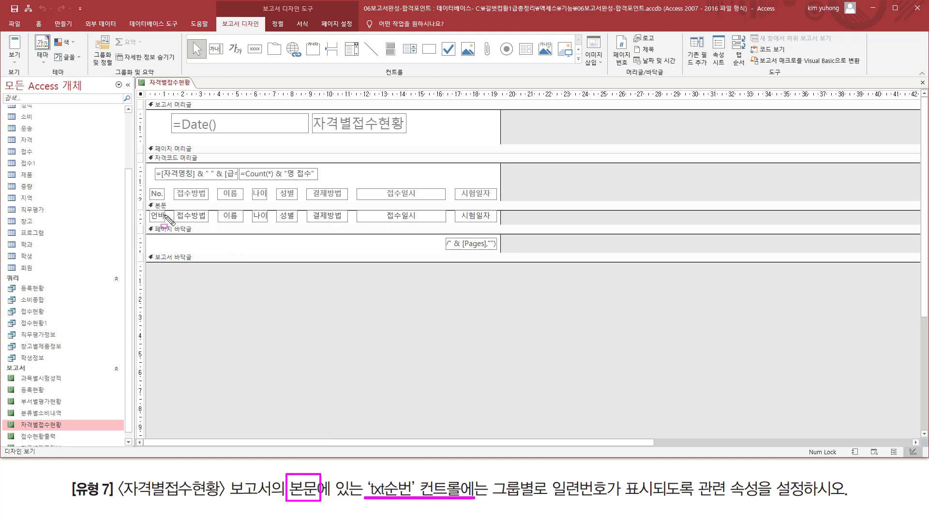
pyautogui.moveTo(150, 209); pyautogui.dragTo(167, 223)
pyautogui.press('Escape')
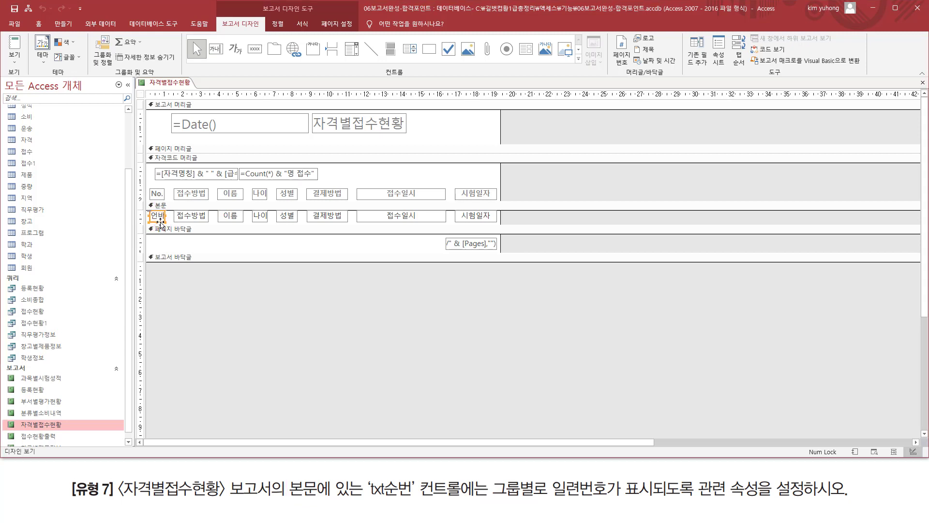
pyautogui.doubleClick(160, 224)
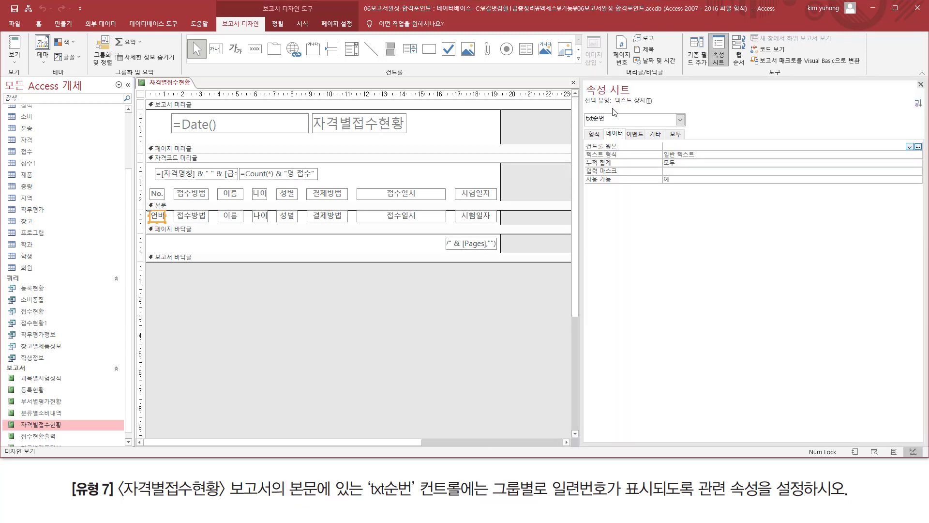
pyautogui.hotkey('ctrl', '2')
pyautogui.moveTo(585, 125)
pyautogui.mouseDown()
pyautogui.moveTo(615, 125)
pyautogui.moveTo(612, 111)
pyautogui.mouseUp()
pyautogui.moveTo(368, 499); pyautogui.dragTo(812, 499)
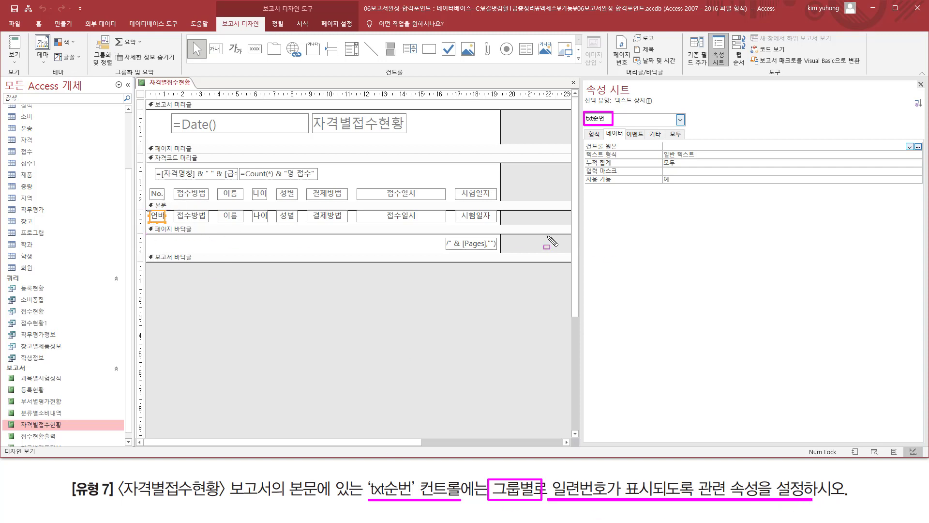
pyautogui.press('Escape')
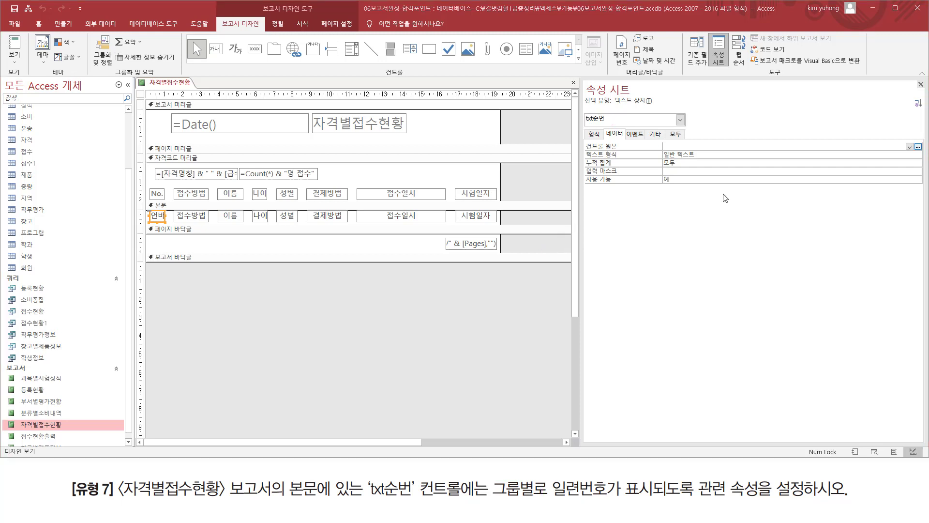
pyautogui.click(702, 146)
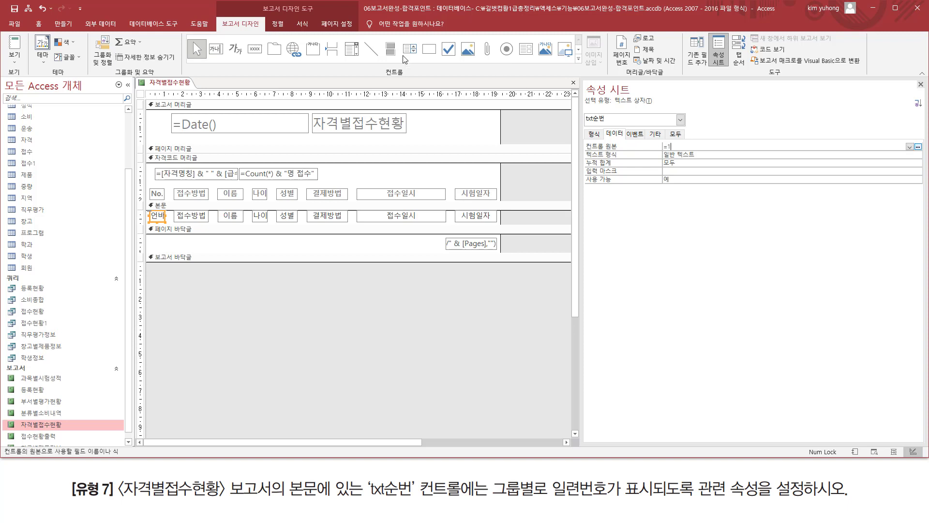
# - Show the report in Print Preview, examine how the No. column is numbered across the 자격 groups, and return to the design
pyautogui.click(19, 59)
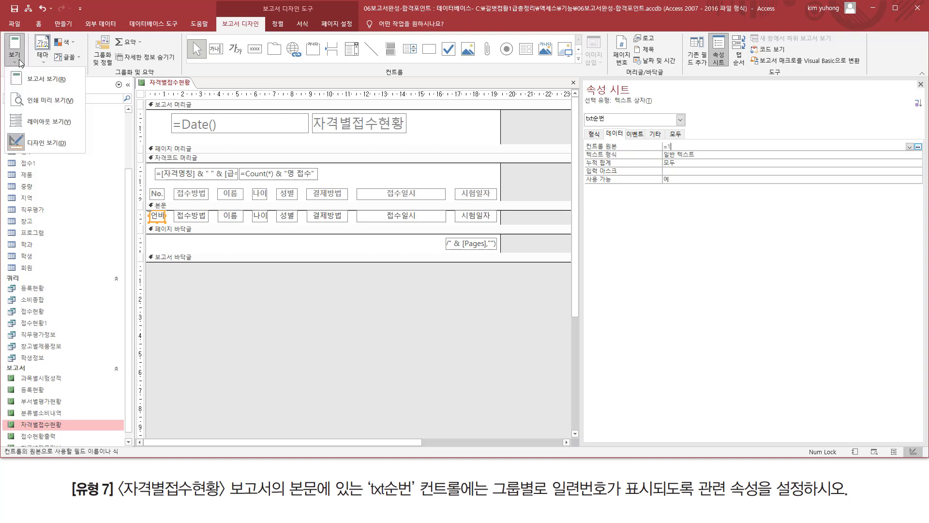
pyautogui.click(47, 100)
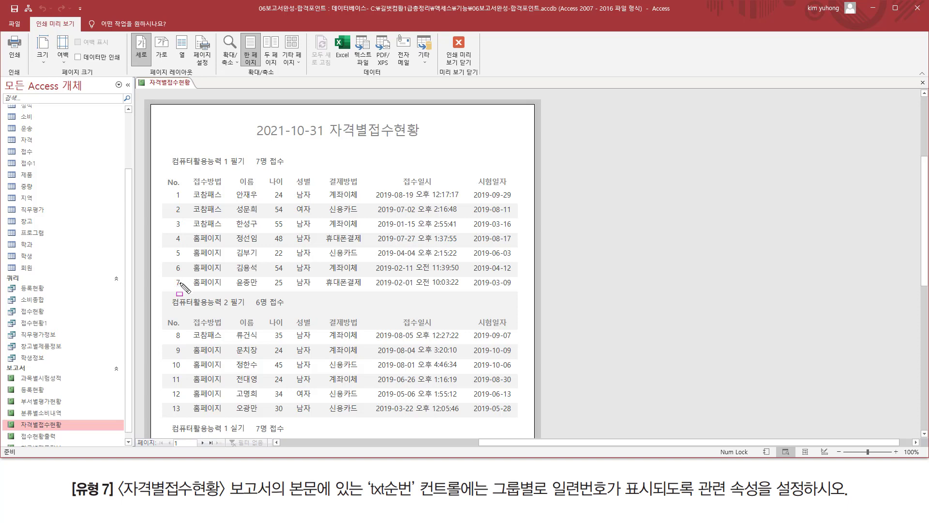
pyautogui.moveTo(170, 330)
pyautogui.mouseDown()
pyautogui.moveTo(183, 362)
pyautogui.moveTo(184, 417)
pyautogui.mouseUp()
pyautogui.press('Escape')
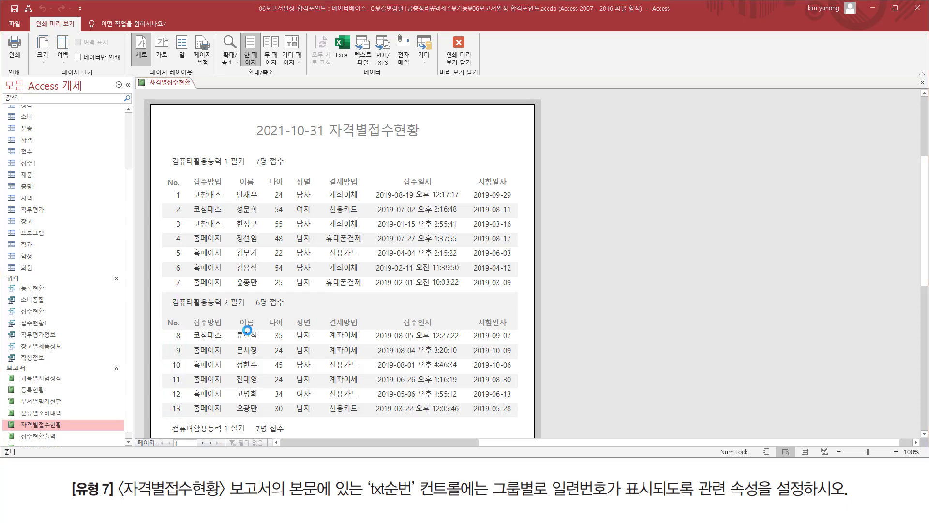
pyautogui.scroll(-3, 246, 329)
pyautogui.scroll(-2, 246, 329)
pyautogui.scroll(4, 245, 328)
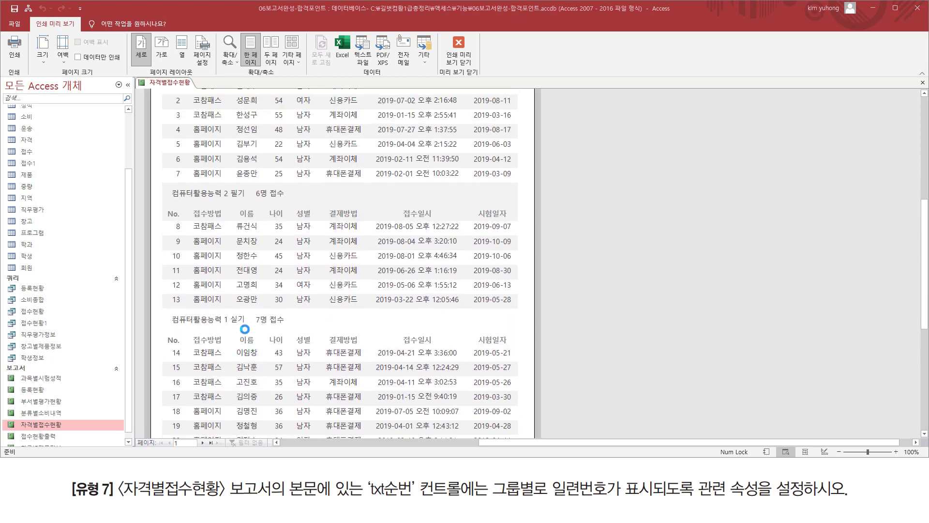
pyautogui.click(458, 59)
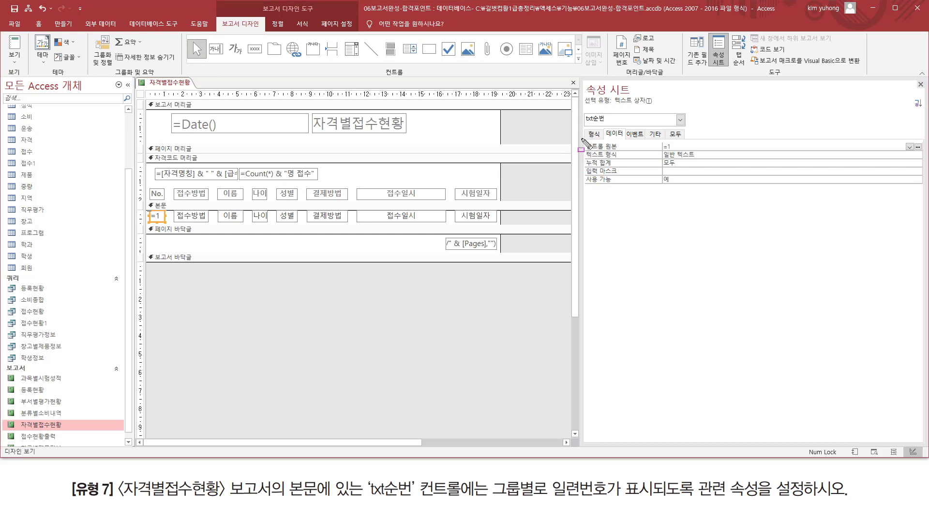
# - Set the 누적 합계 property of the txt순번 control to 그룹
pyautogui.moveTo(582, 140); pyautogui.dragTo(683, 152)
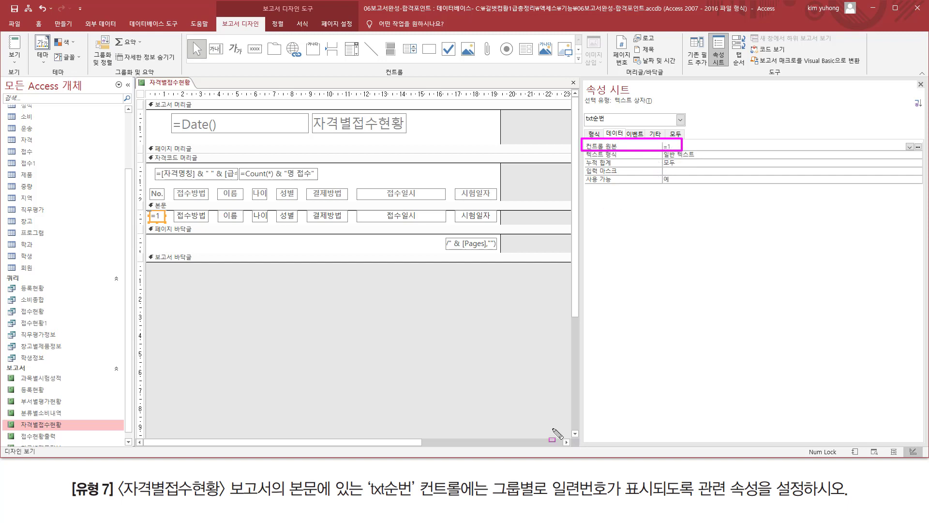
pyautogui.moveTo(490, 471); pyautogui.dragTo(548, 503)
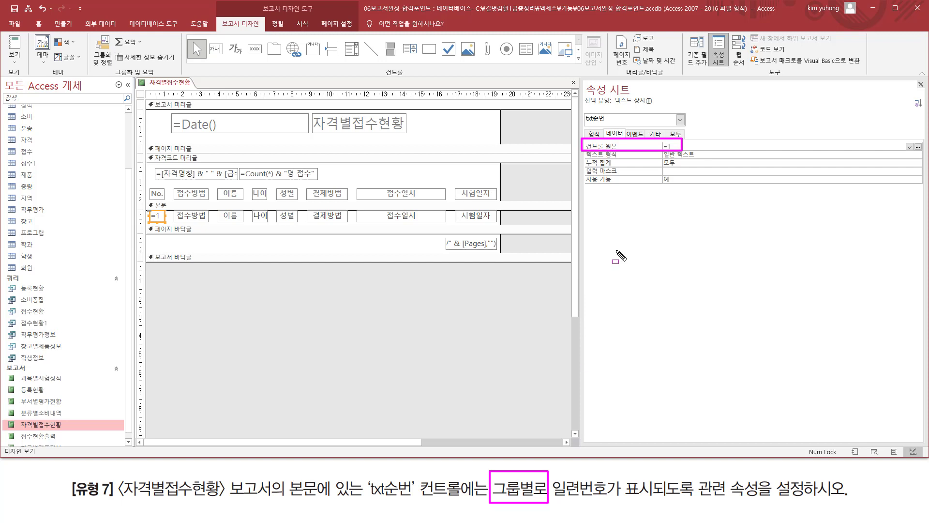
pyautogui.moveTo(587, 167); pyautogui.dragTo(616, 166)
pyautogui.press('Escape')
pyautogui.click(688, 162)
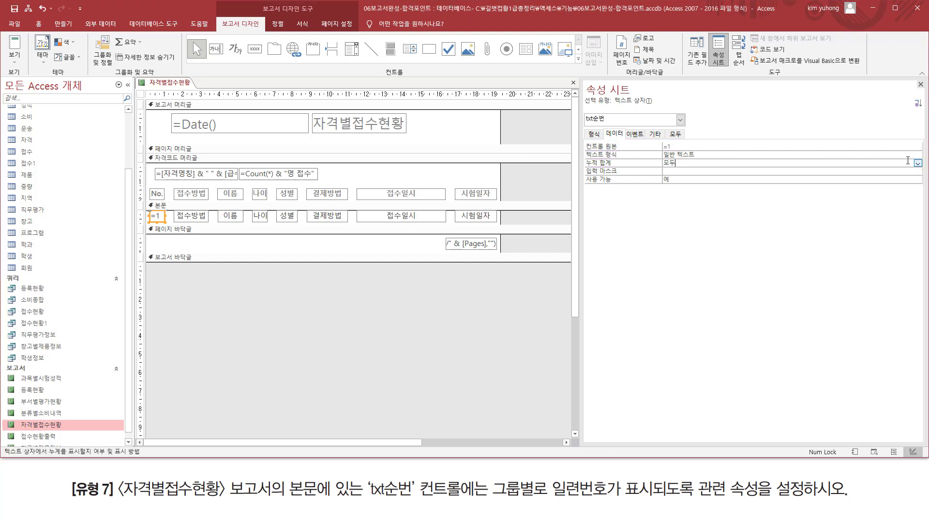
pyautogui.click(918, 164)
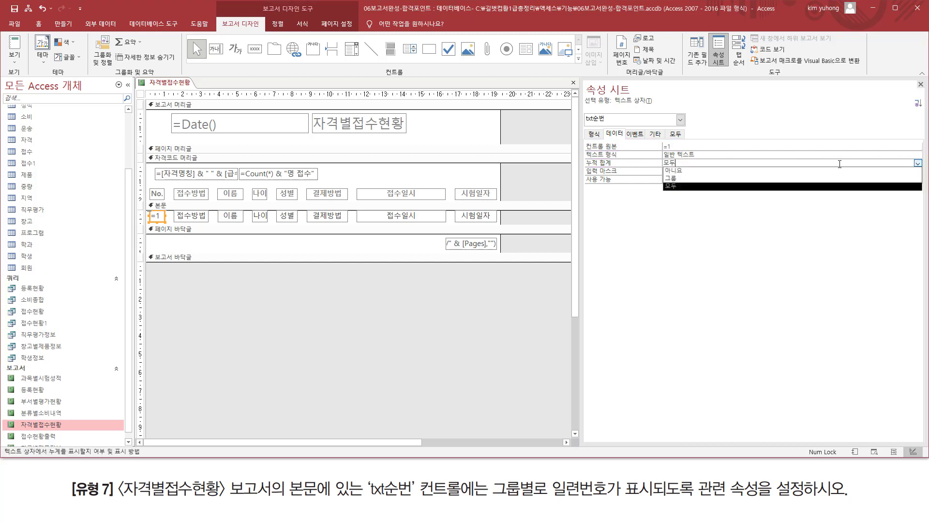
pyautogui.click(724, 179)
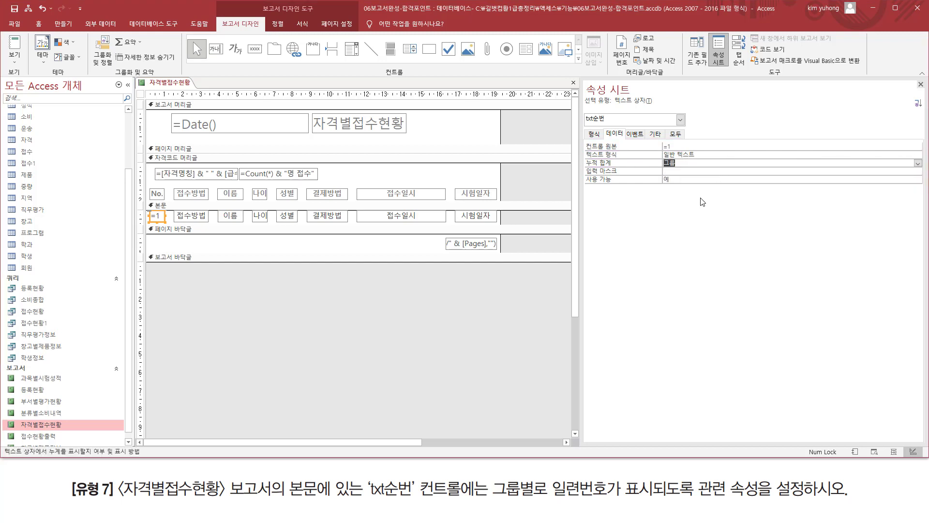
pyautogui.moveTo(584, 165); pyautogui.dragTo(684, 165)
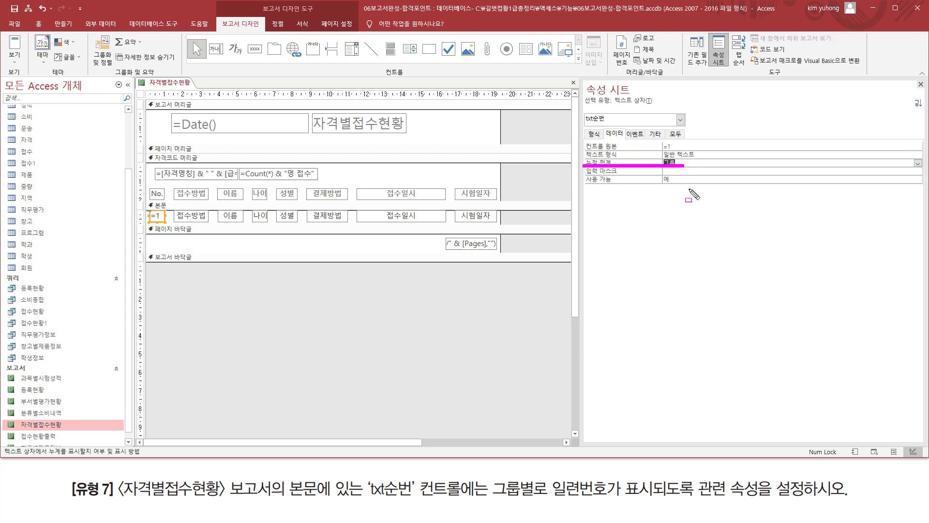
pyautogui.press('Escape')
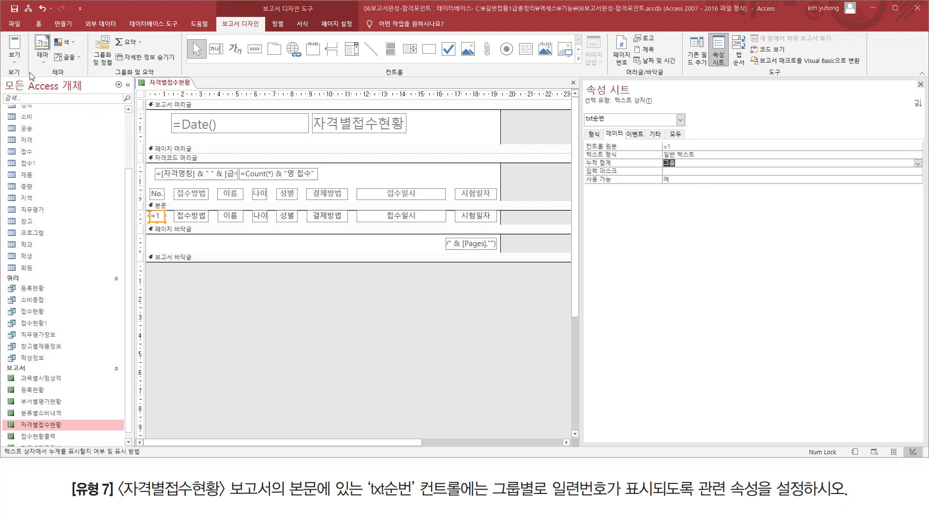
# - Preview the 자격별접수현황 report again, check the serial numbers within each 자격 group, and return to the design
pyautogui.click(15, 55)
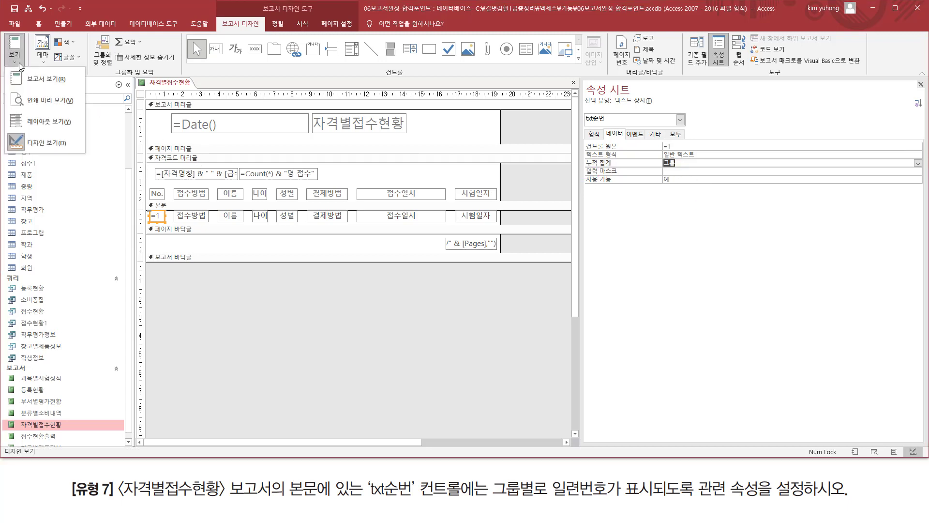
pyautogui.click(49, 100)
pyautogui.hotkey('ctrl', 'shift', 'd')
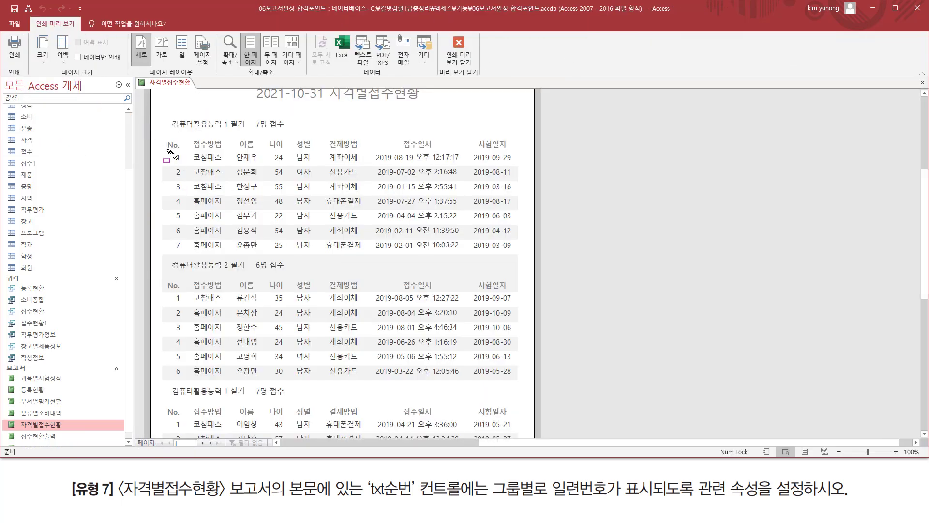
pyautogui.moveTo(172, 149)
pyautogui.mouseDown()
pyautogui.moveTo(184, 267)
pyautogui.moveTo(185, 256)
pyautogui.mouseUp()
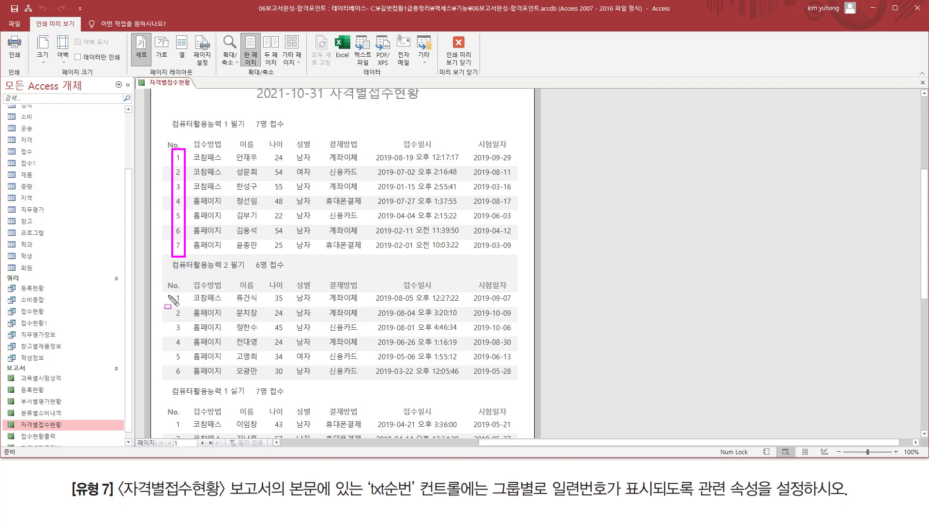
pyautogui.moveTo(170, 289)
pyautogui.mouseDown()
pyautogui.moveTo(191, 395)
pyautogui.moveTo(185, 385)
pyautogui.mouseUp()
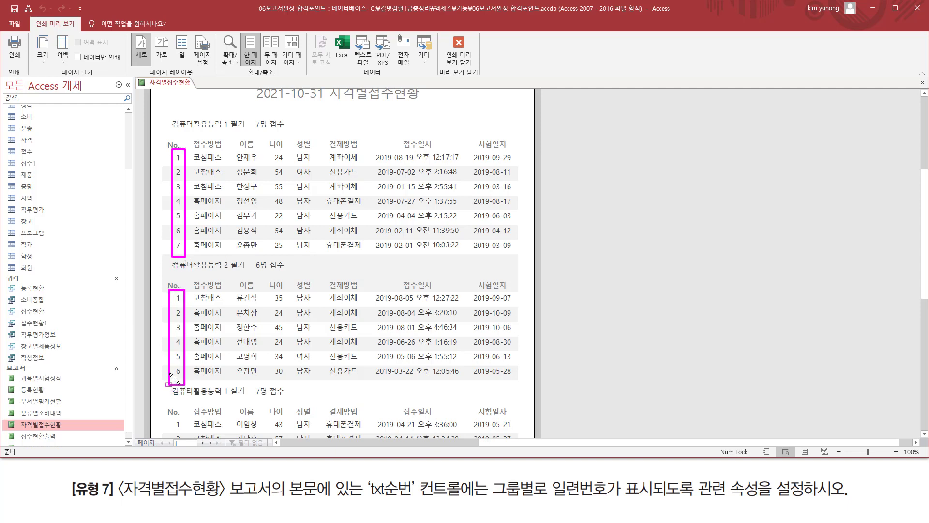
pyautogui.moveTo(172, 419); pyautogui.dragTo(182, 429)
pyautogui.moveTo(170, 131)
pyautogui.mouseDown()
pyautogui.moveTo(263, 132)
pyautogui.moveTo(292, 114)
pyautogui.mouseUp()
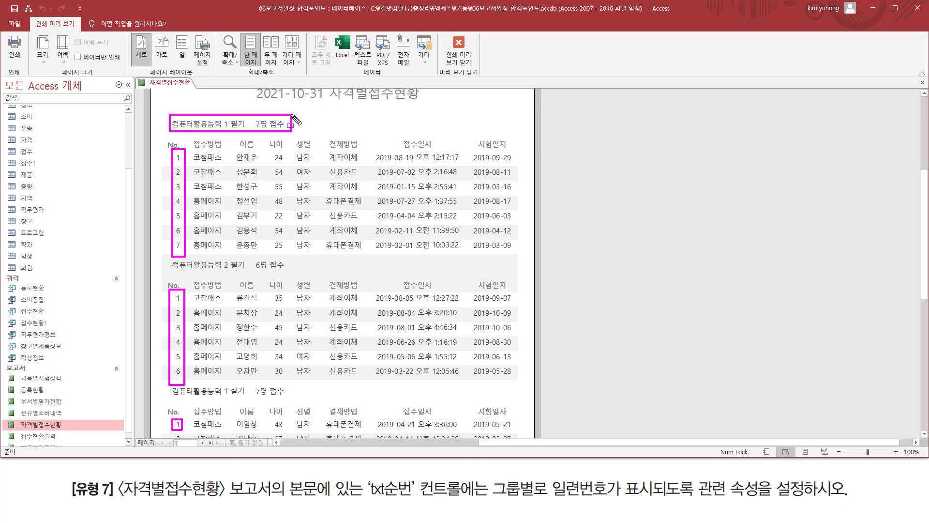
pyautogui.moveTo(163, 272)
pyautogui.mouseDown()
pyautogui.moveTo(262, 273)
pyautogui.moveTo(290, 260)
pyautogui.mouseUp()
pyautogui.moveTo(173, 398)
pyautogui.mouseDown()
pyautogui.moveTo(295, 412)
pyautogui.moveTo(295, 384)
pyautogui.mouseUp()
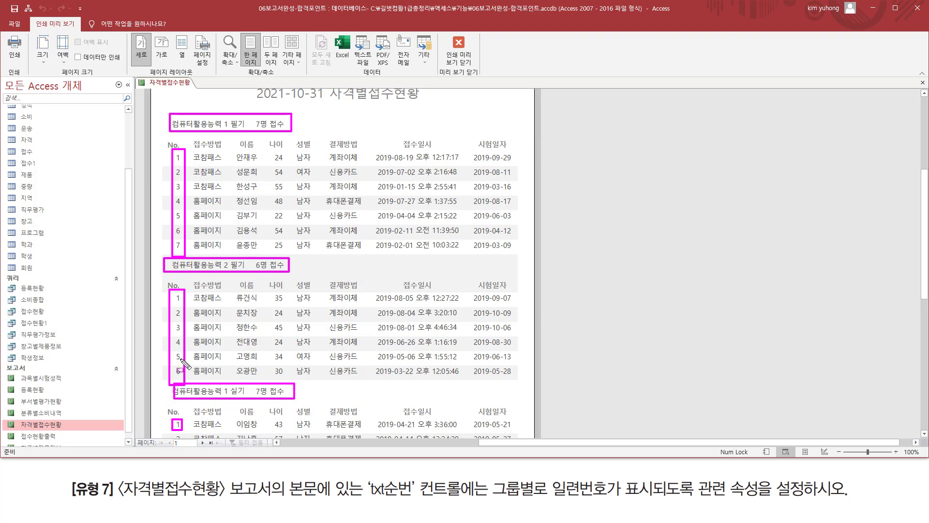
pyautogui.press('Escape')
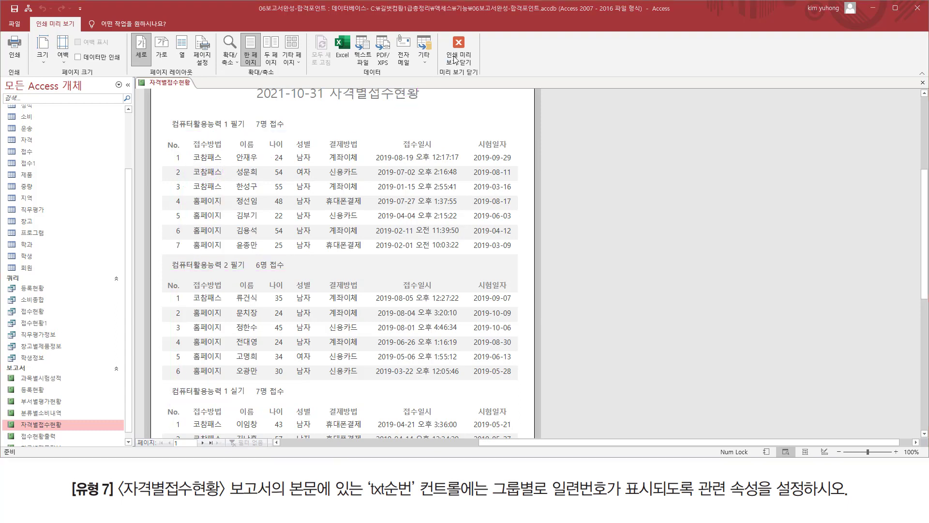
pyautogui.click(458, 48)
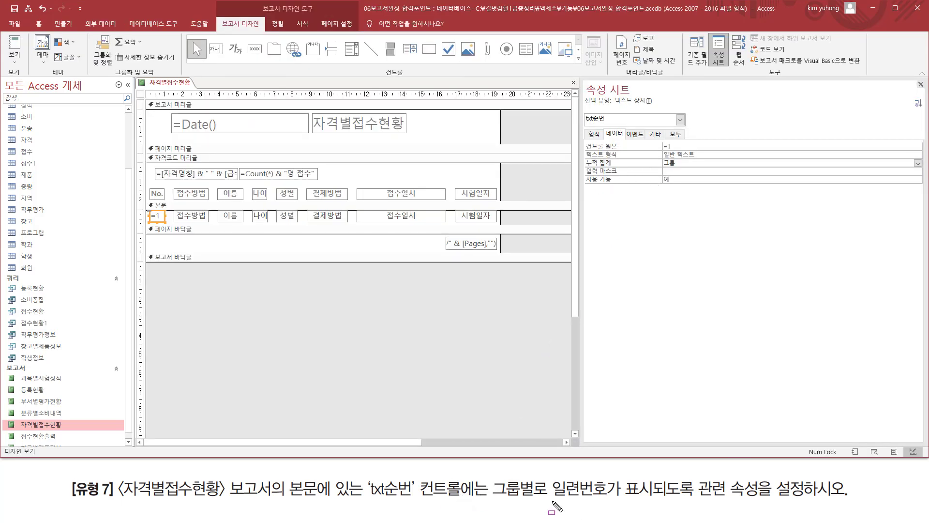
pyautogui.moveTo(552, 501); pyautogui.dragTo(650, 501)
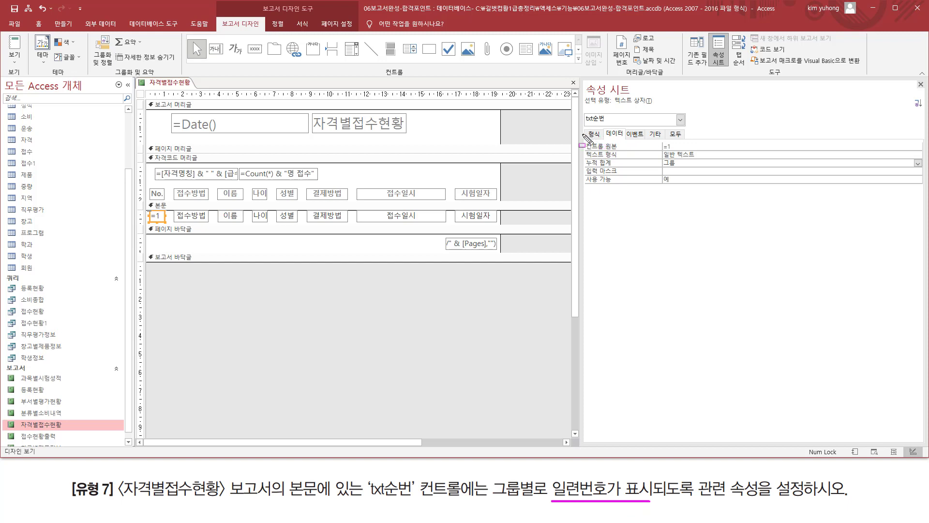
pyautogui.moveTo(584, 136); pyautogui.dragTo(687, 153)
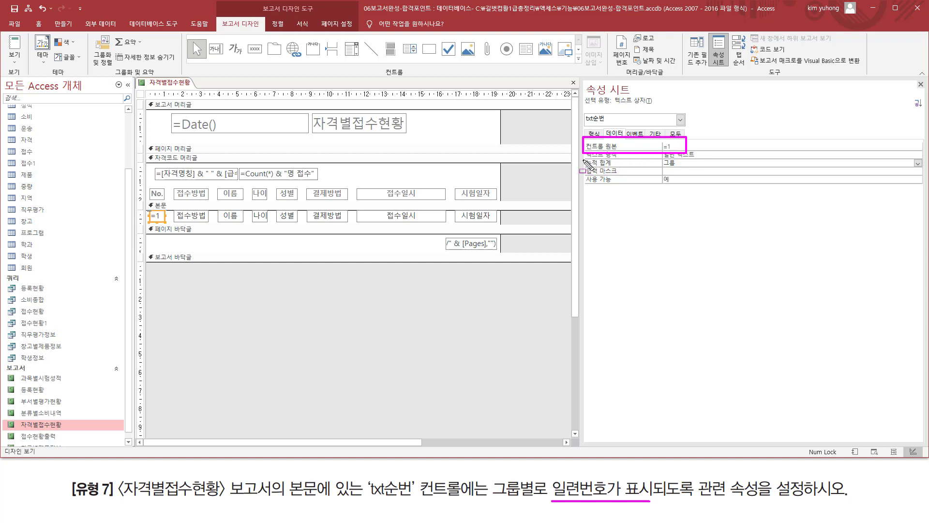
pyautogui.moveTo(582, 156)
pyautogui.mouseDown()
pyautogui.moveTo(622, 169)
pyautogui.moveTo(695, 170)
pyautogui.moveTo(688, 168)
pyautogui.mouseUp()
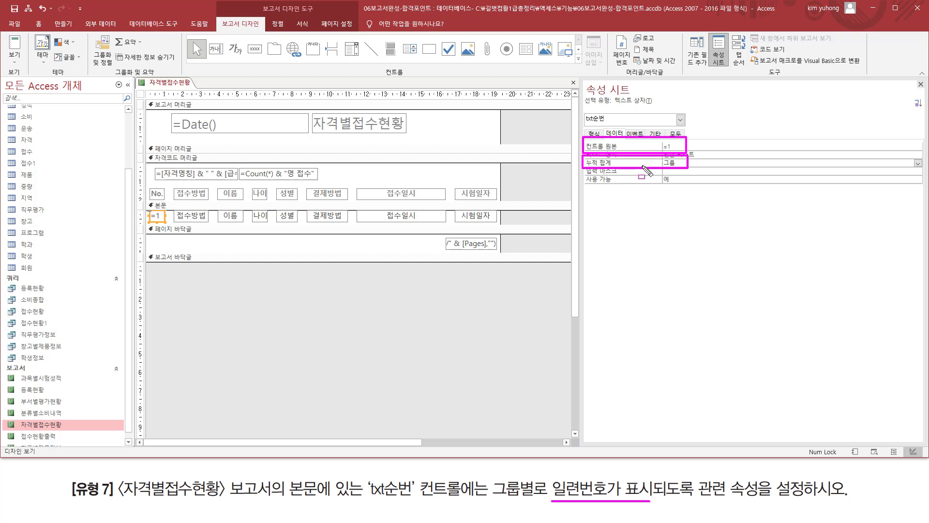
pyautogui.press('Escape')
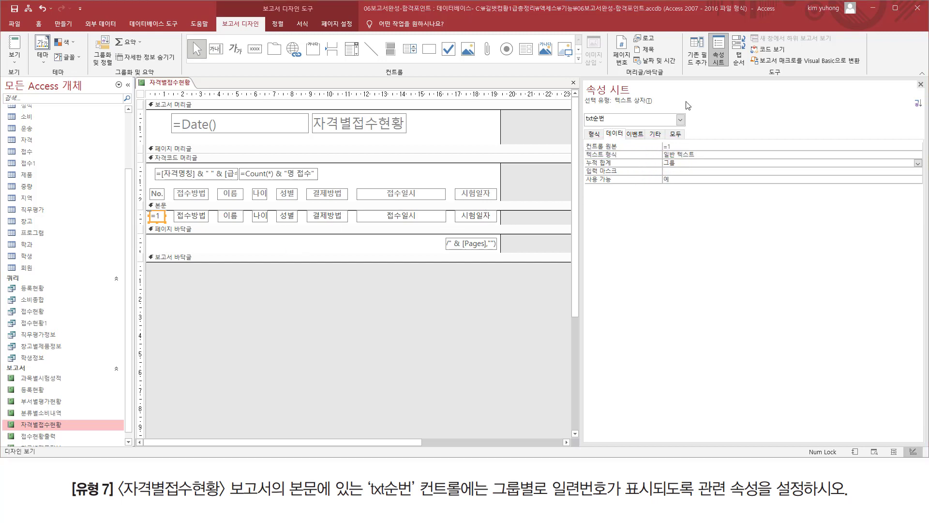
# - Close the property sheet and the 자격별접수현황 report, saving the design changes
pyautogui.click(920, 84)
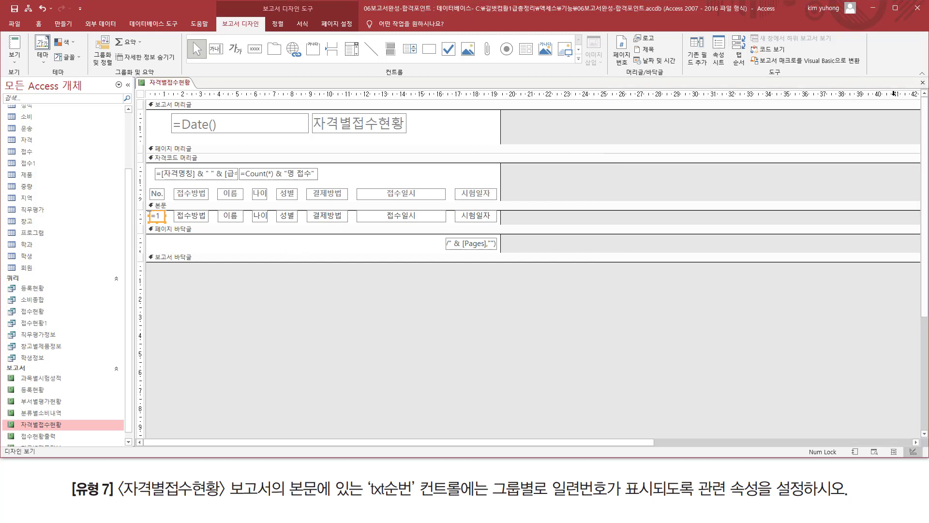
pyautogui.click(923, 82)
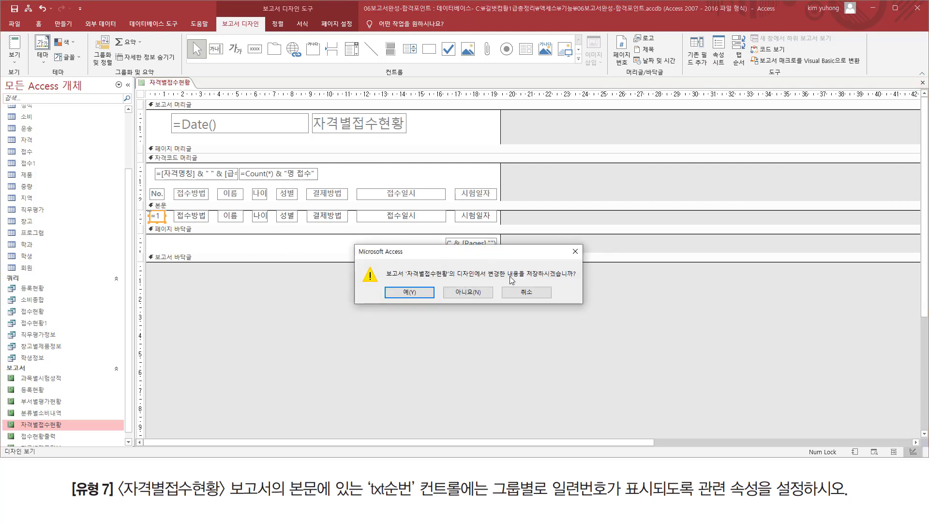
pyautogui.click(409, 292)
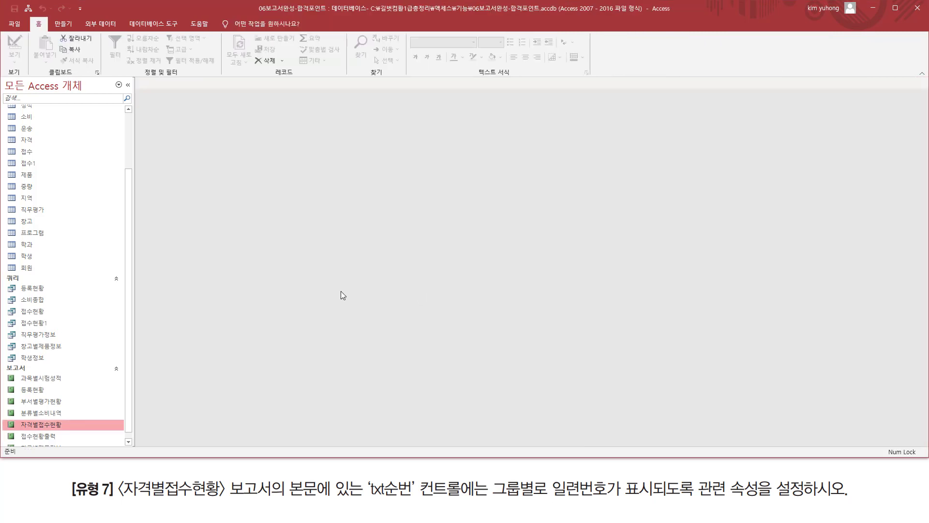